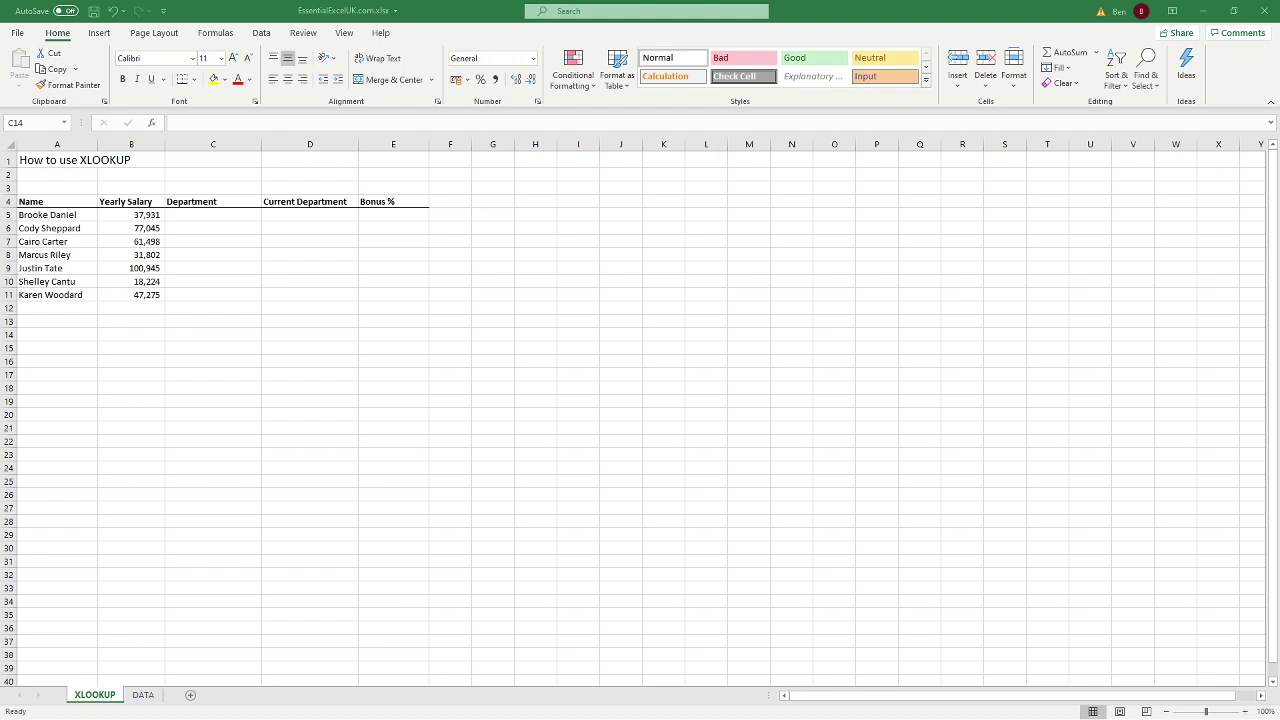
Step: Examine the columns of the XLOOKUP sheet and the employee table and bonus scheme on the DATA sheet
left_click_drag(55, 214, 52, 295)
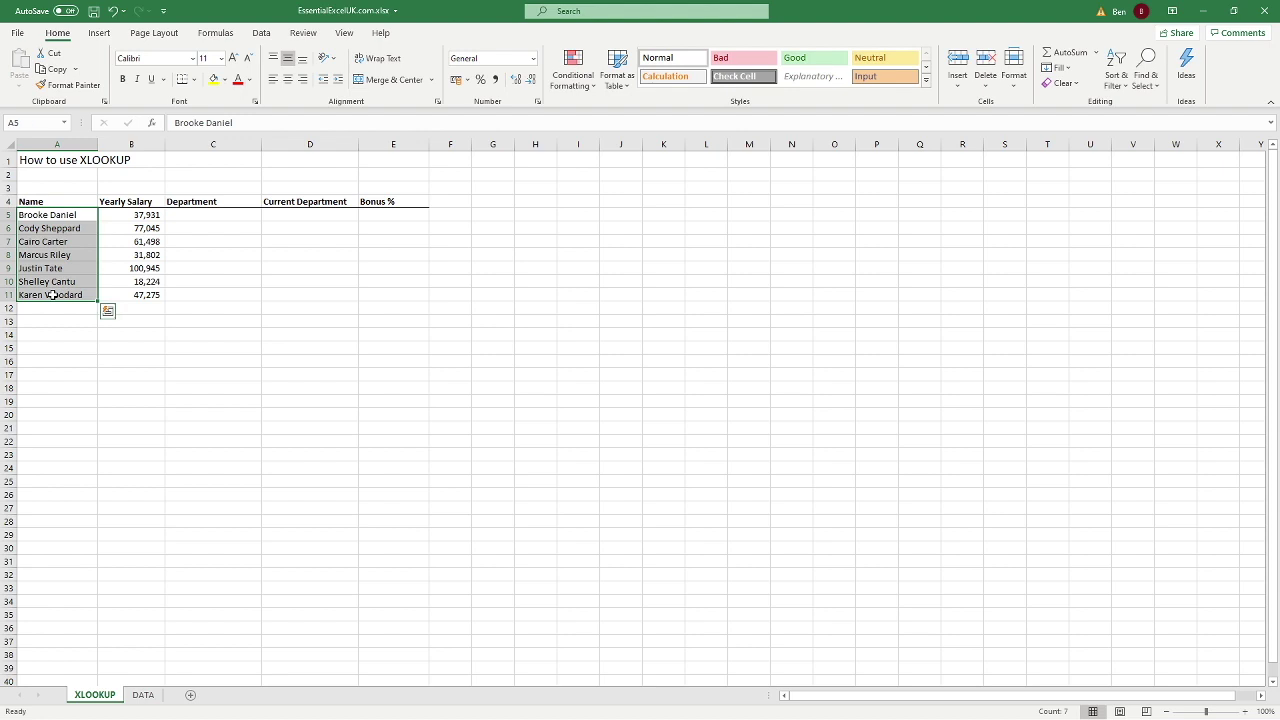
left_click(140, 267)
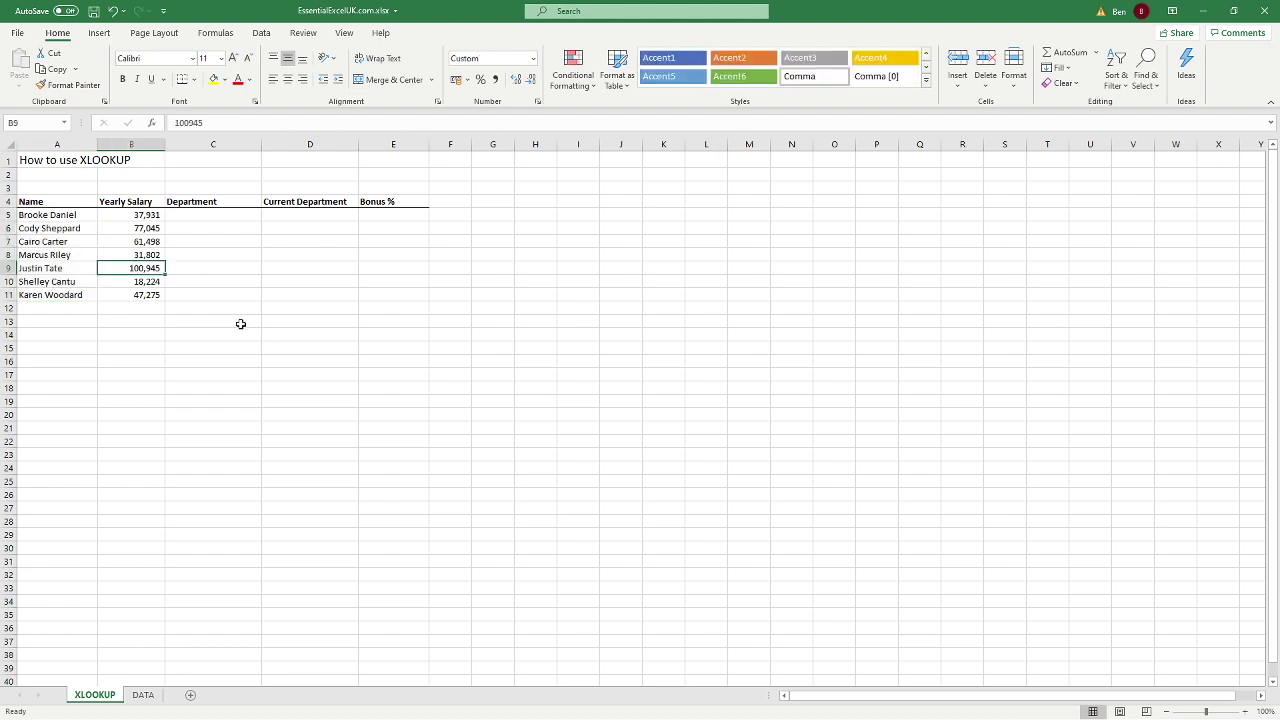
left_click(222, 244)
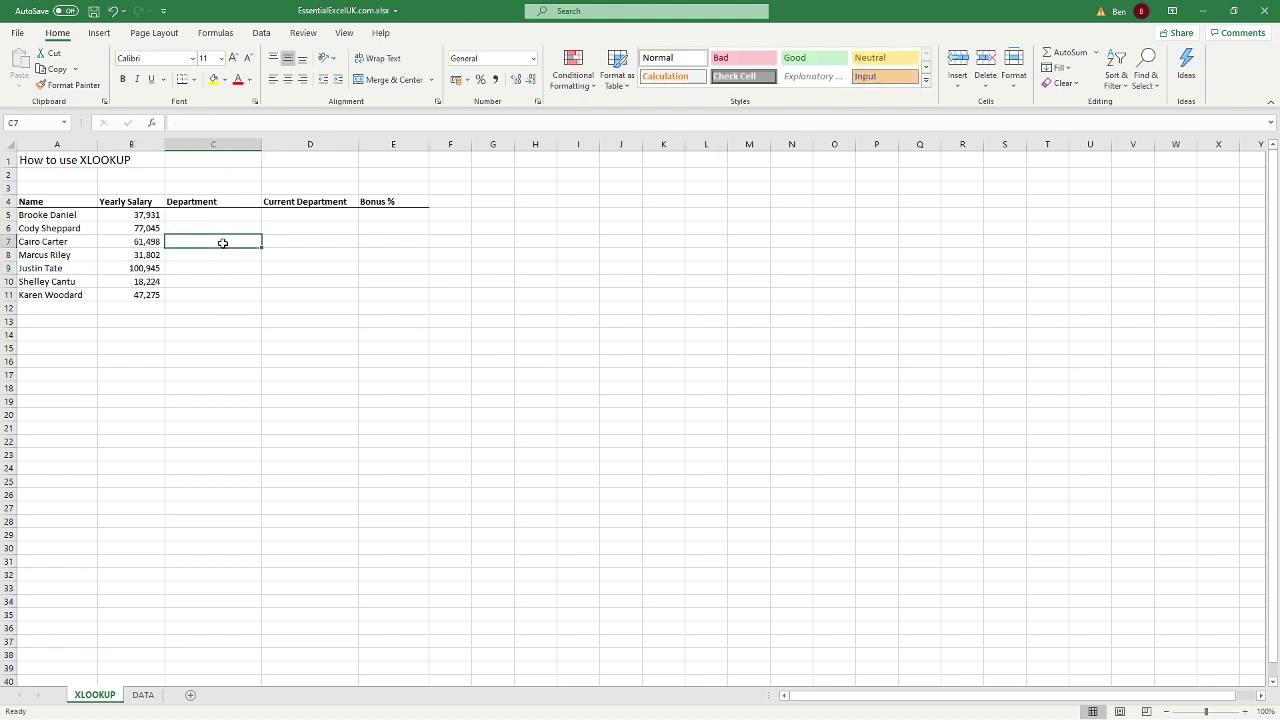
left_click(292, 243)
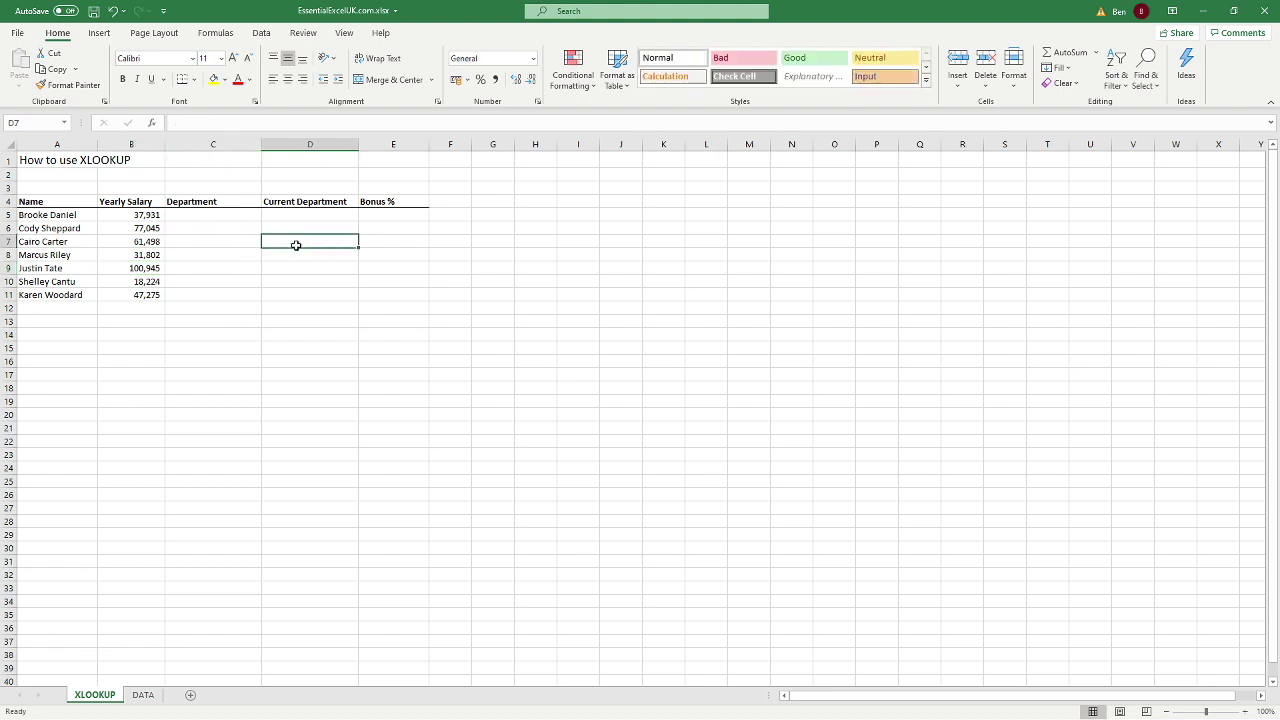
left_click(397, 241)
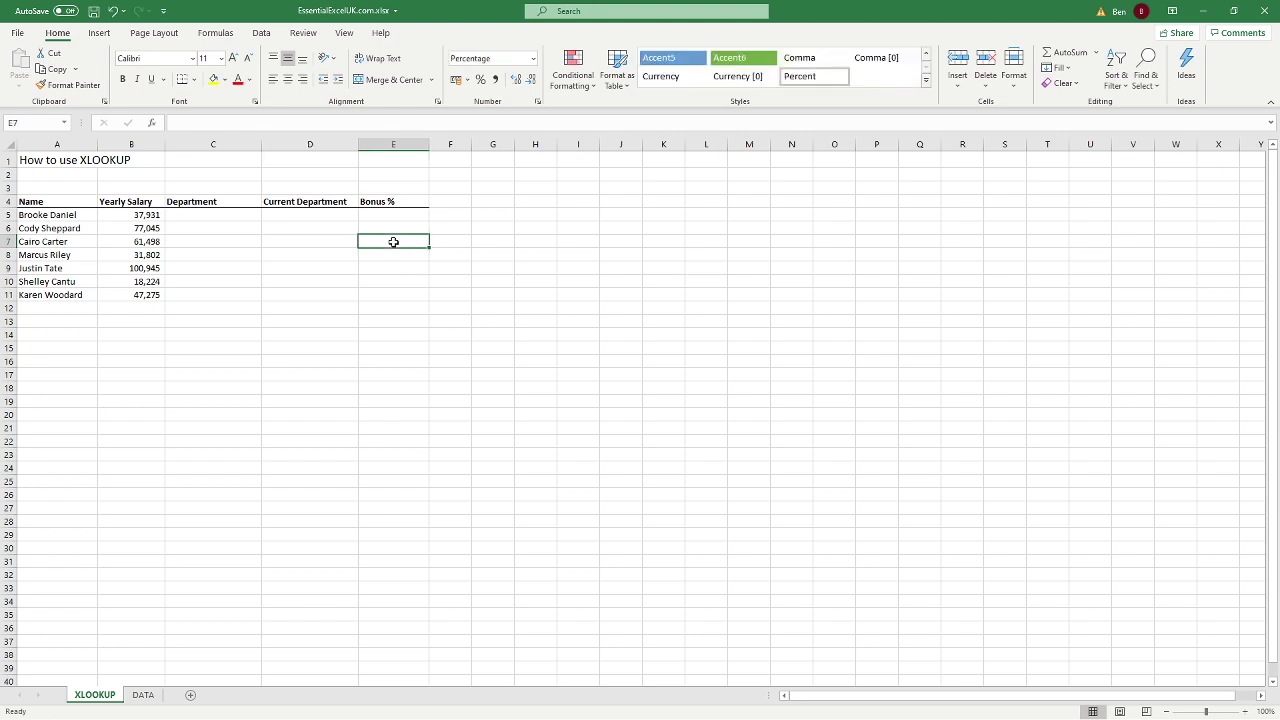
left_click(143, 694)
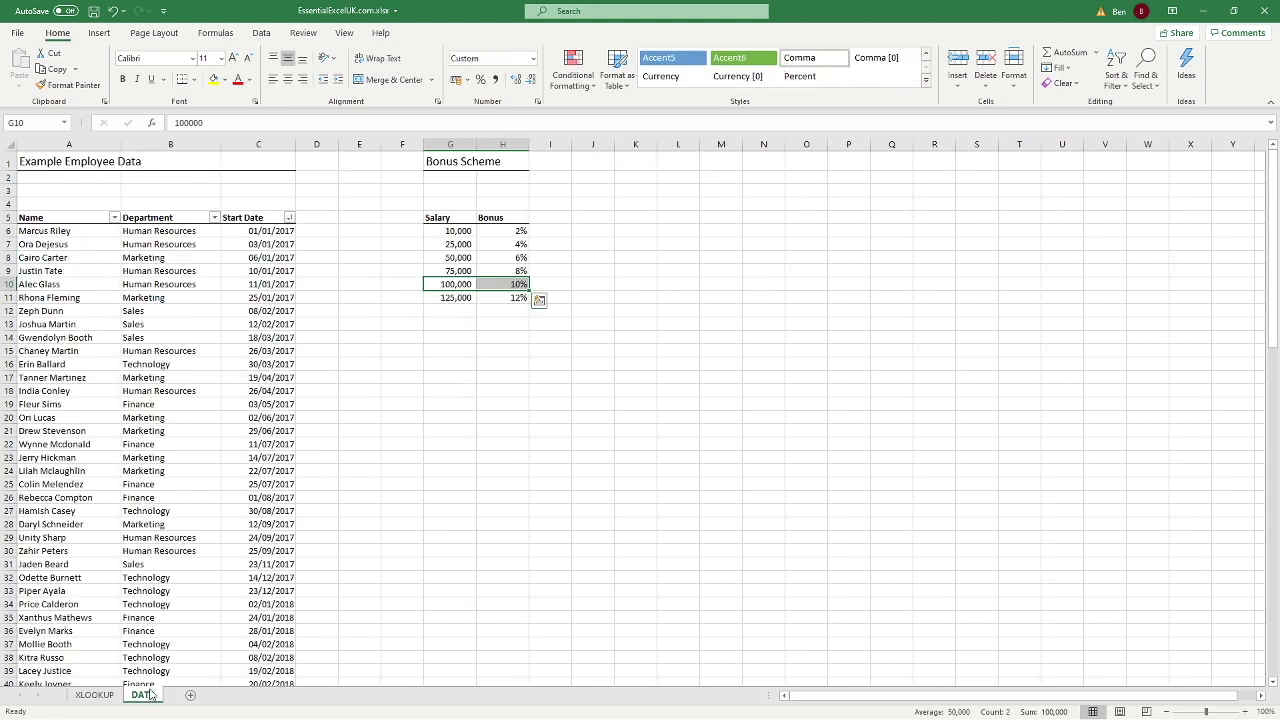
left_click(526, 446)
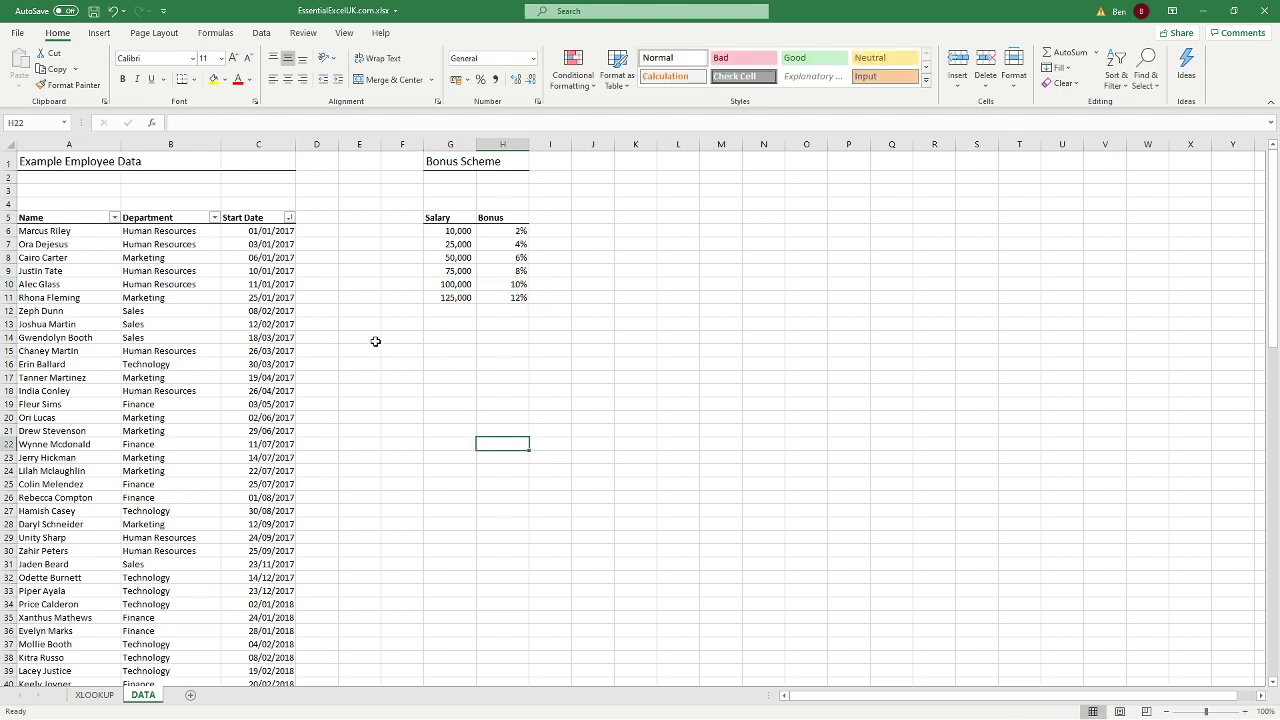
left_click(86, 272)
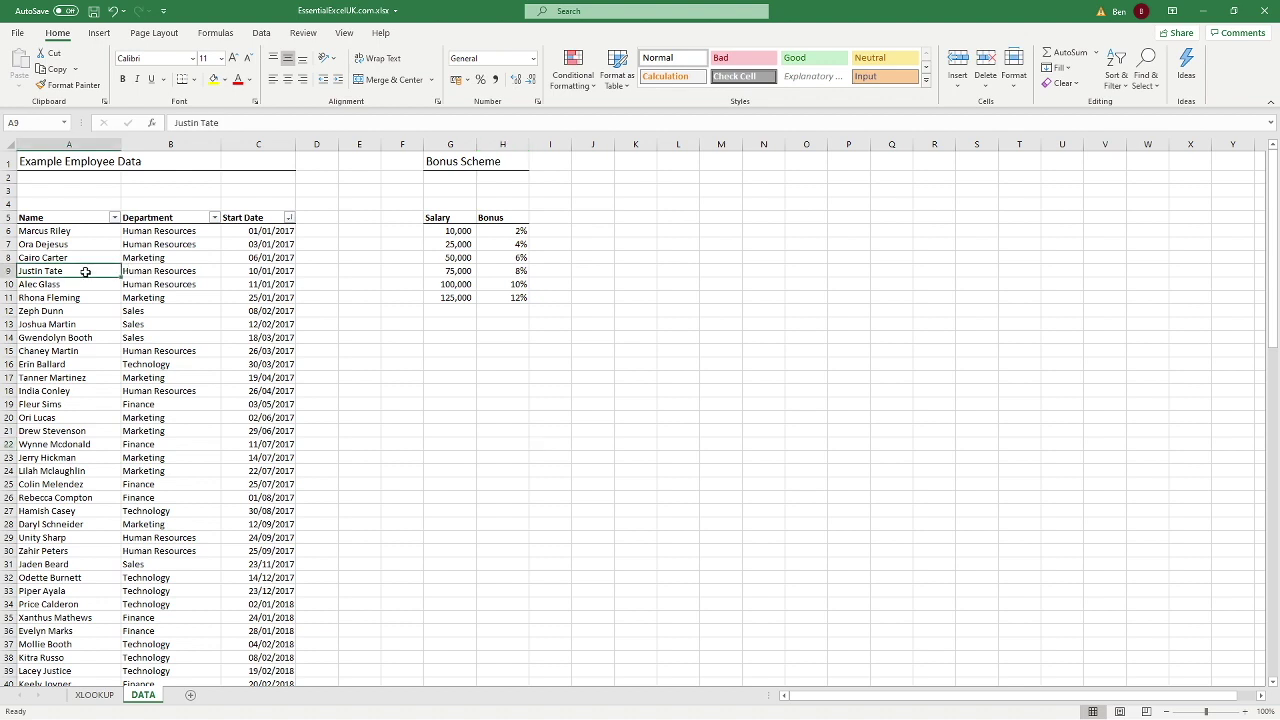
left_click(184, 268)
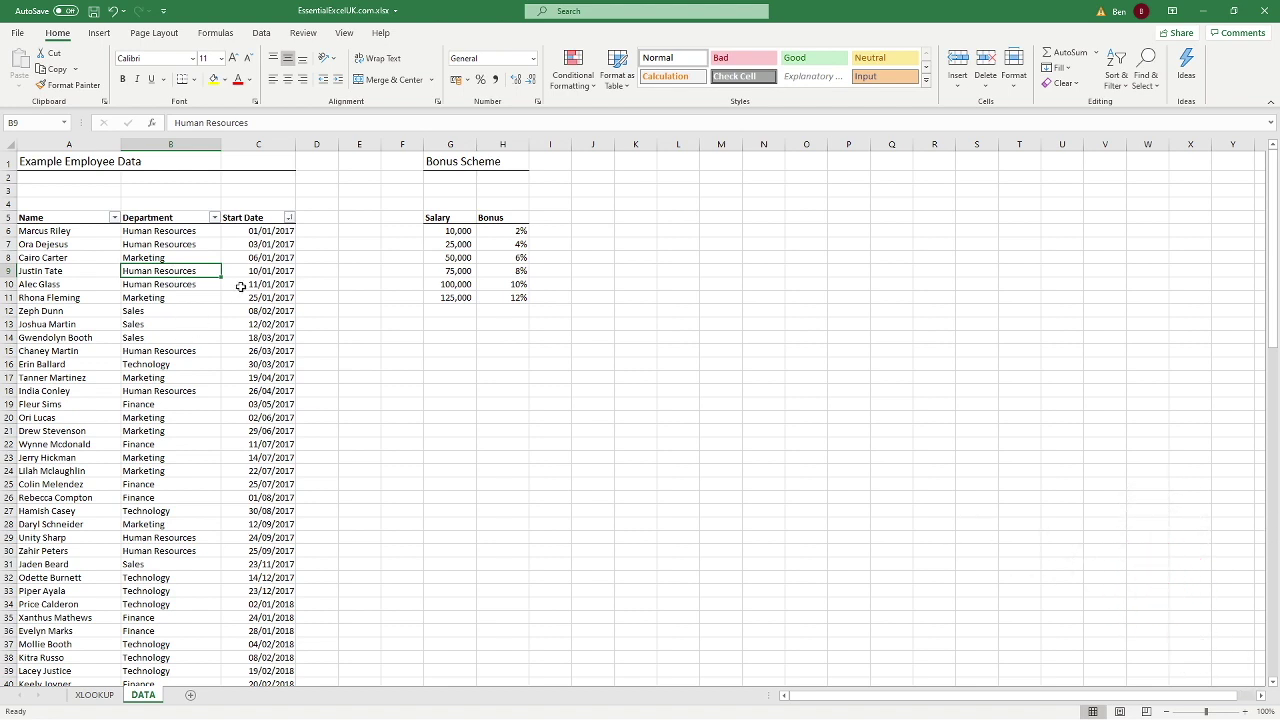
left_click(256, 233)
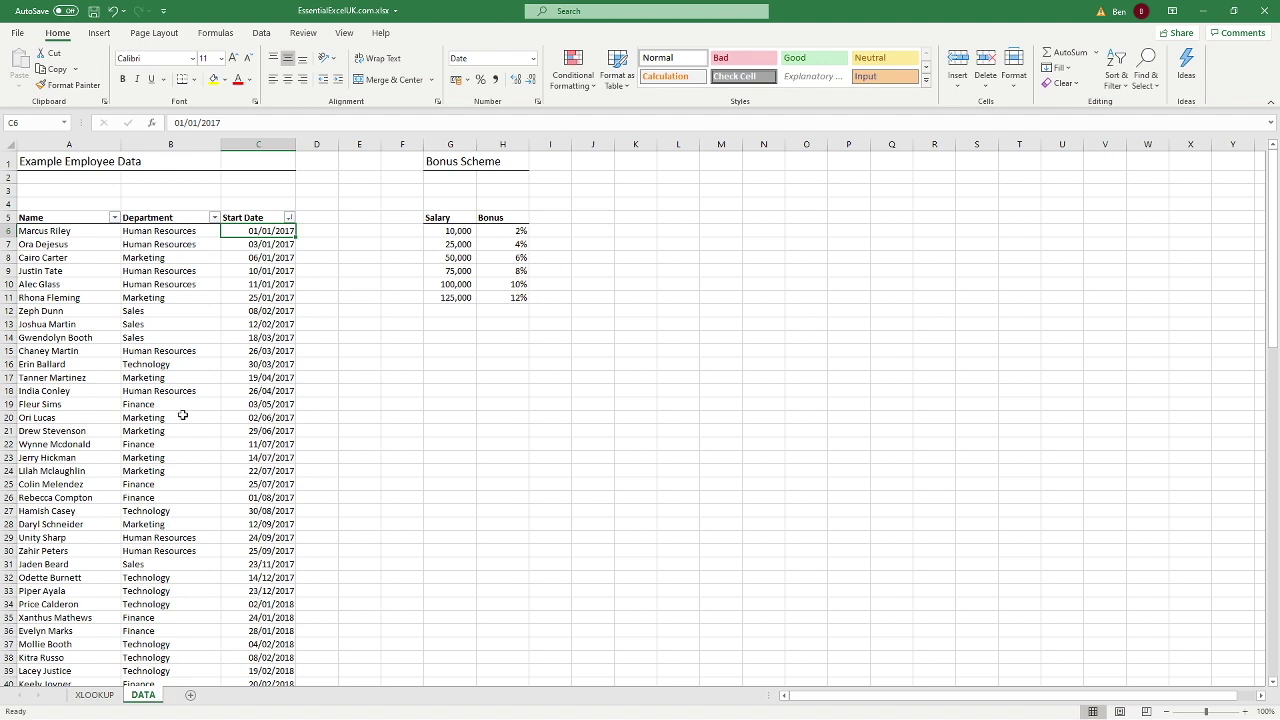
Step: Start an XLOOKUP formula in cell C5 of the XLOOKUP sheet with A5 as the lookup value
left_click(94, 694)
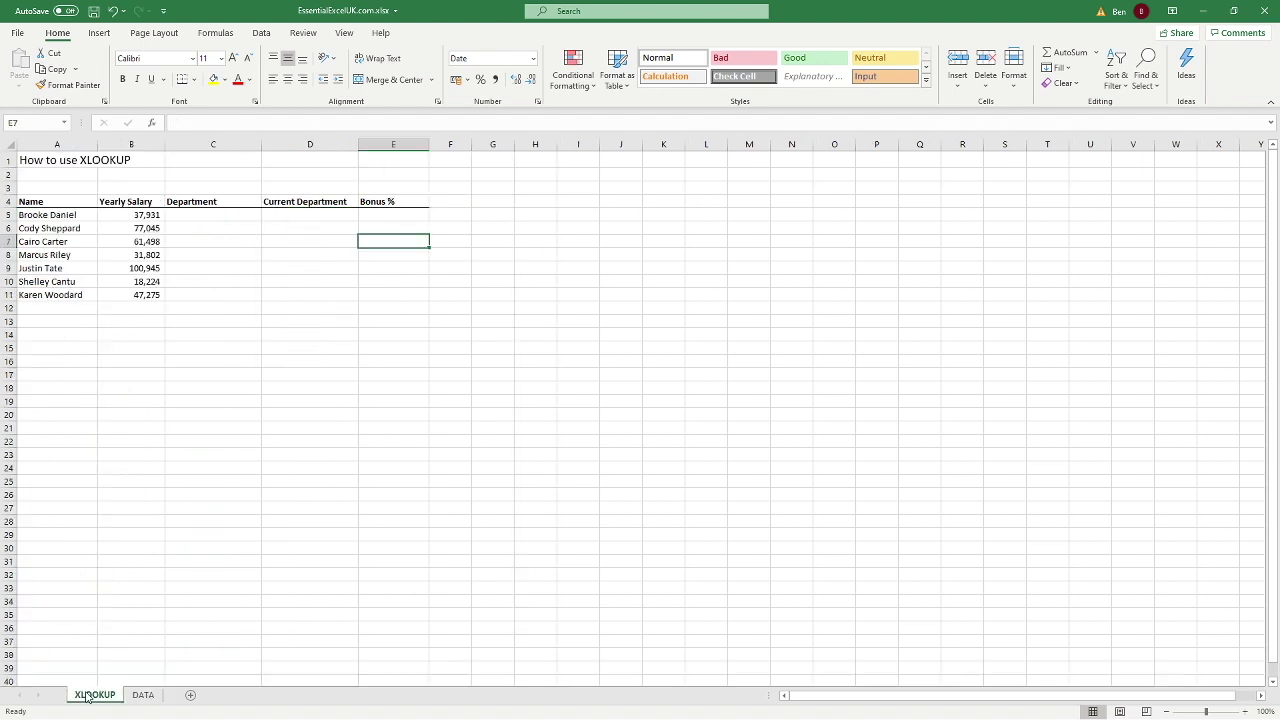
left_click(213, 335)
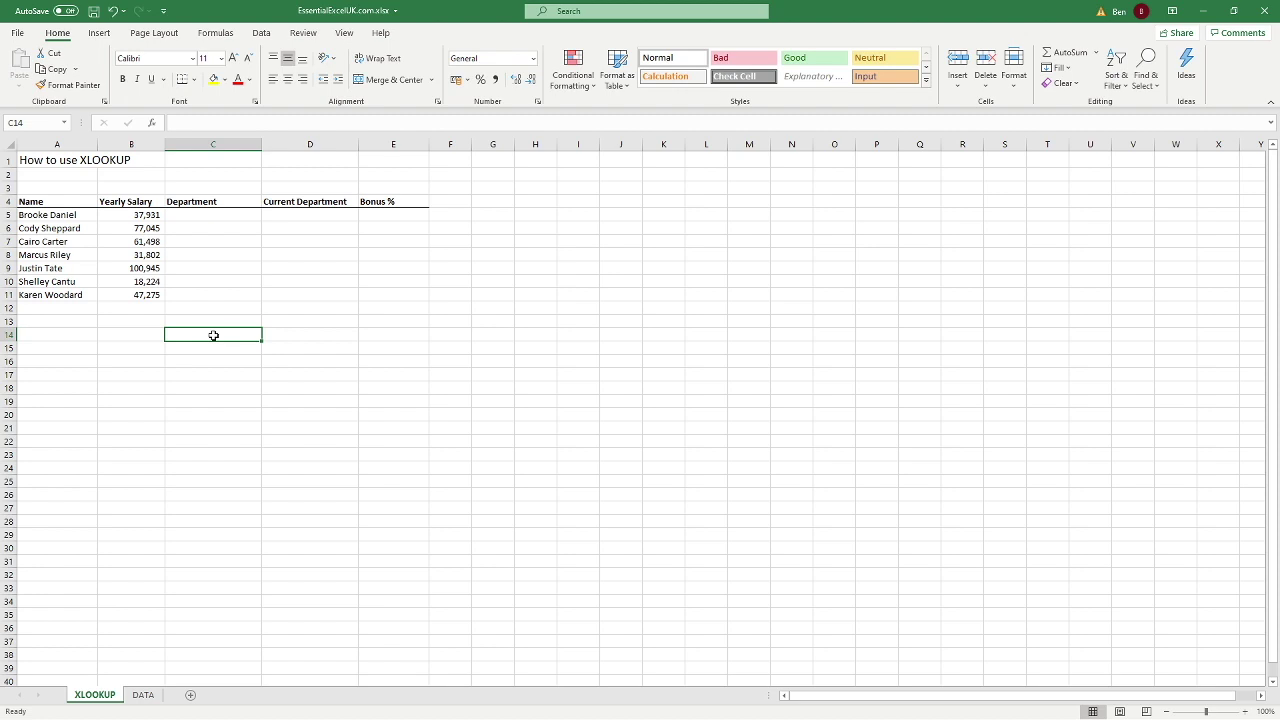
left_click(206, 218)
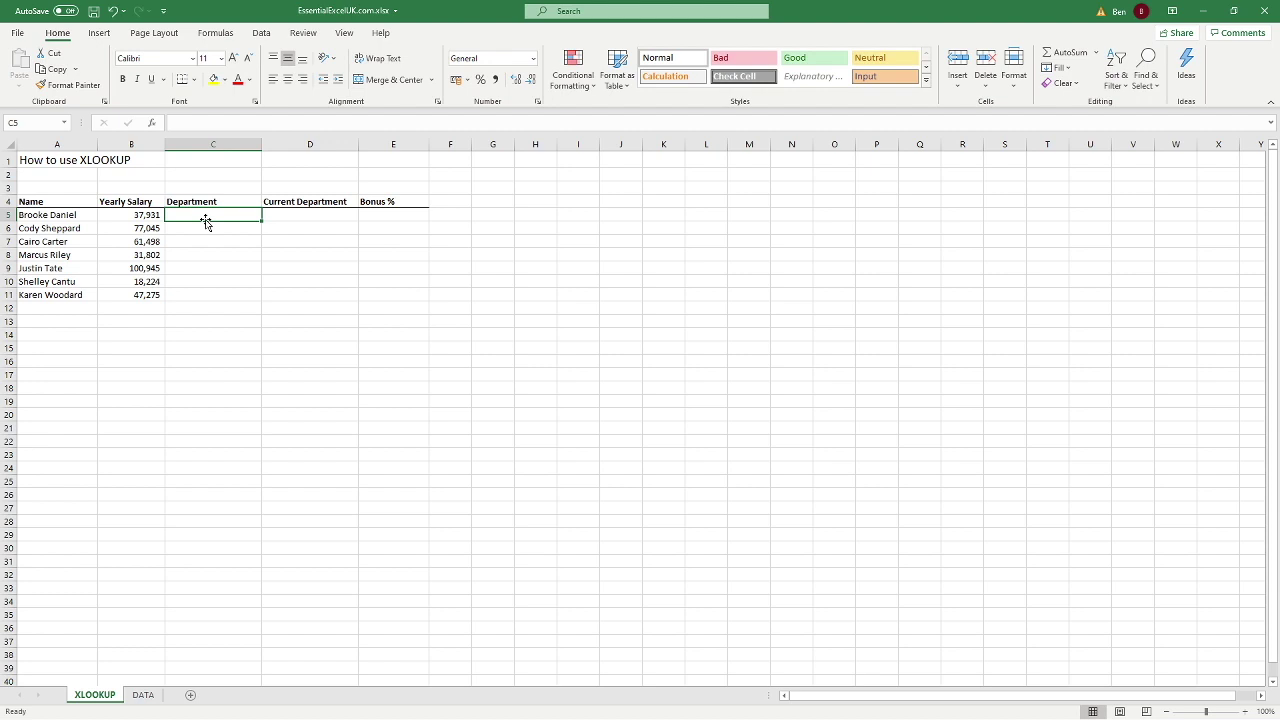
type("=")
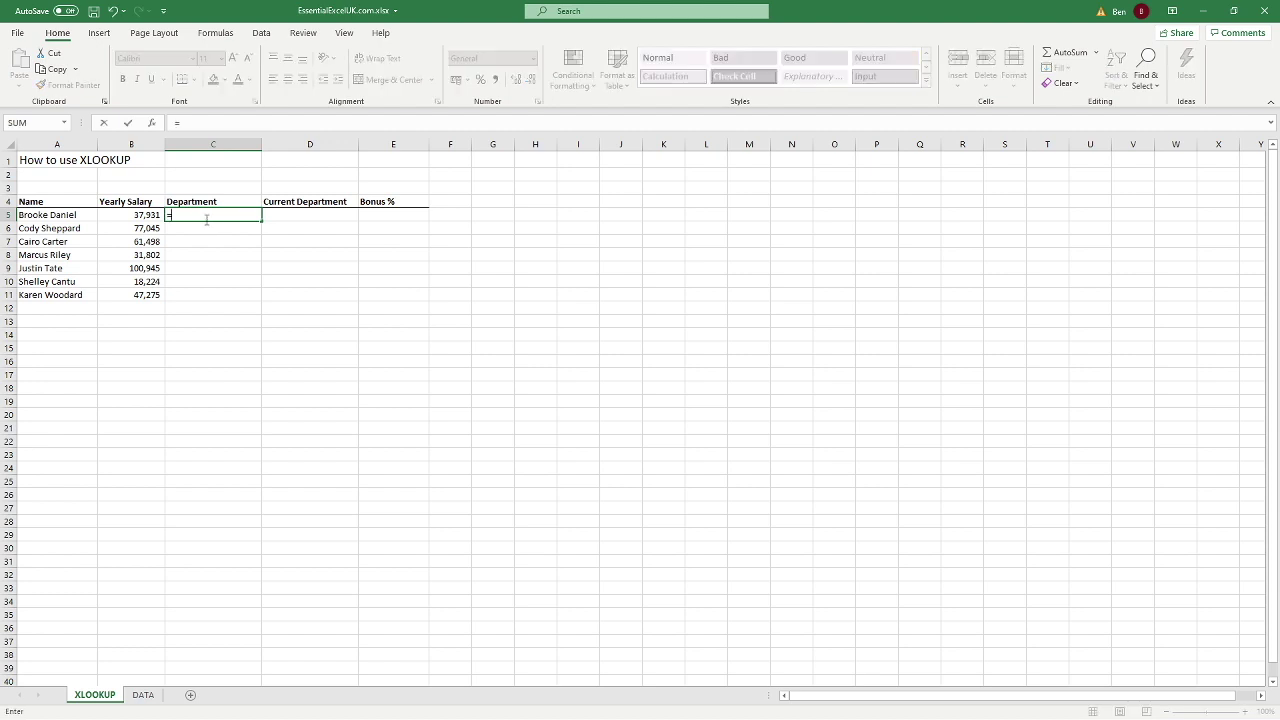
type("xlookup")
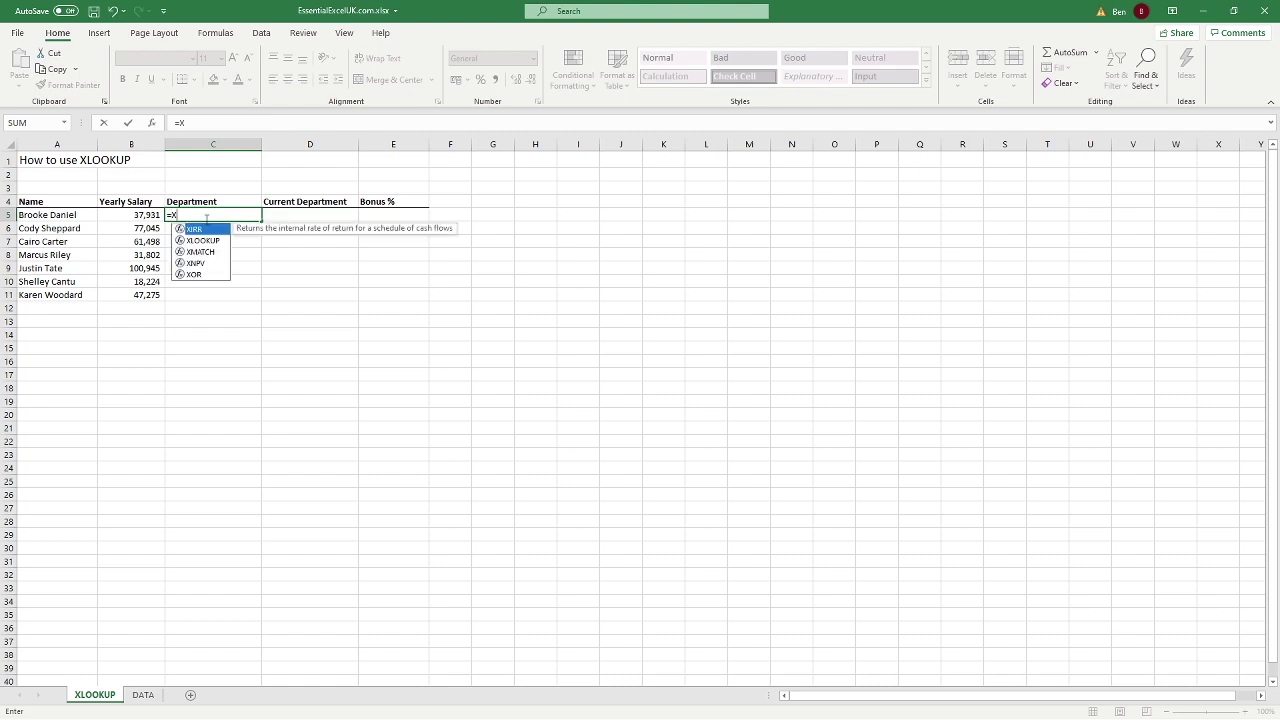
key("Tab")
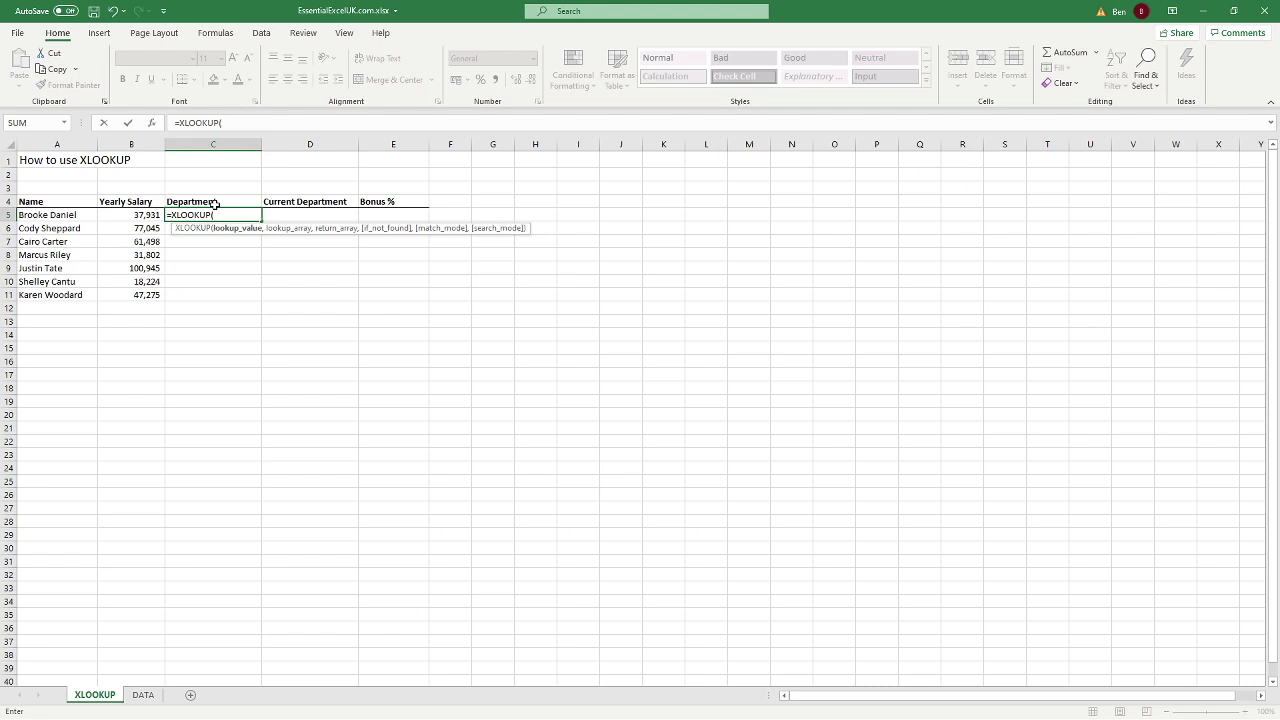
left_click(55, 215)
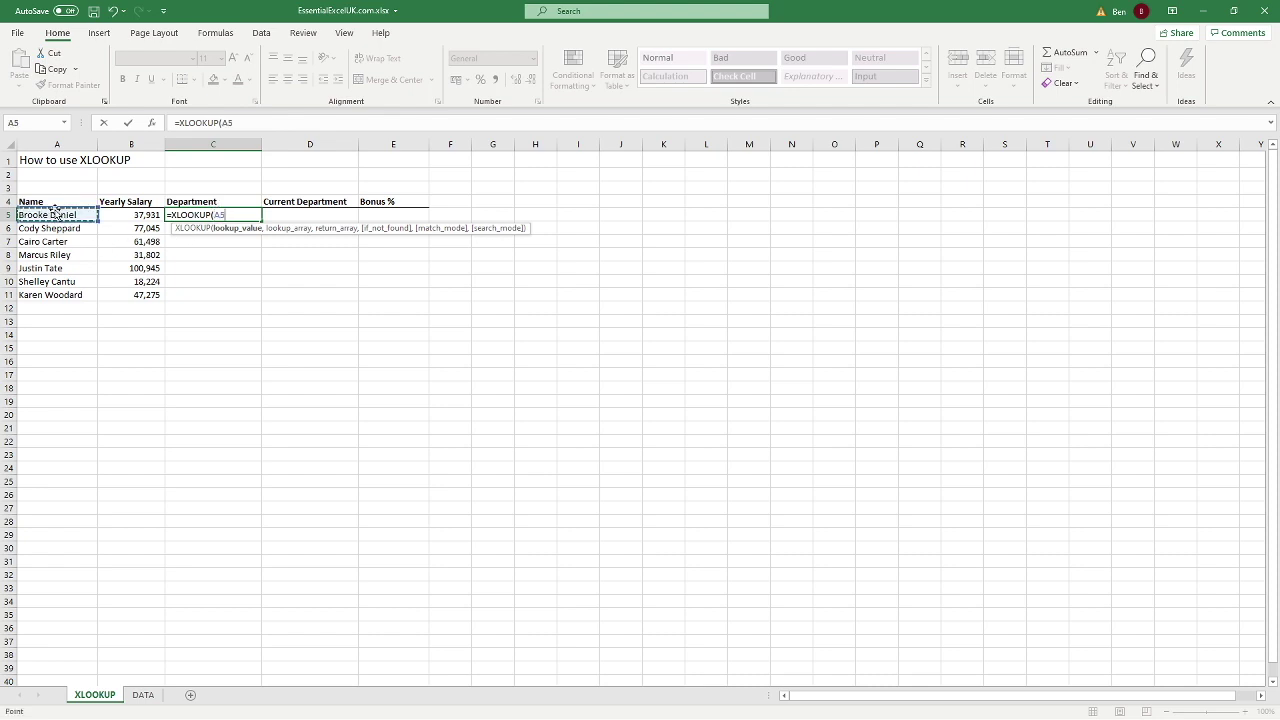
type(",")
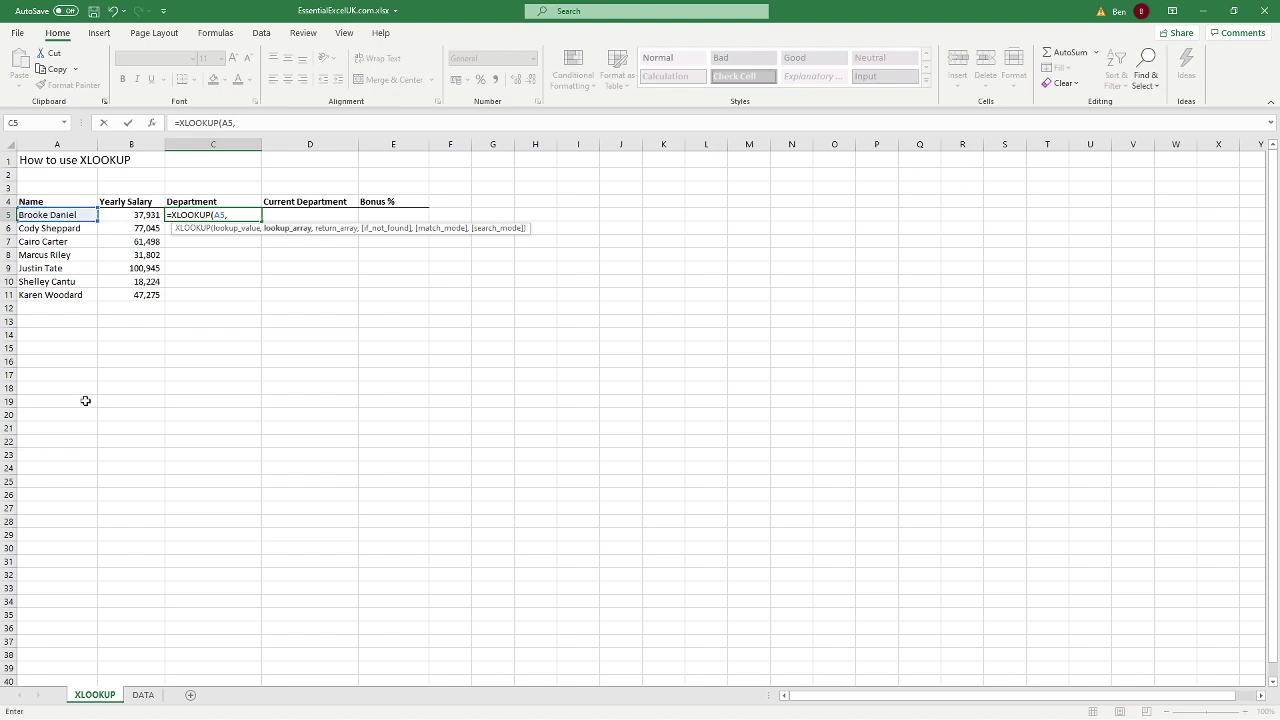
Step: Set the formula's lookup array to the Name column on the DATA sheet, as absolute range $A$6:$A$105
left_click(146, 698)
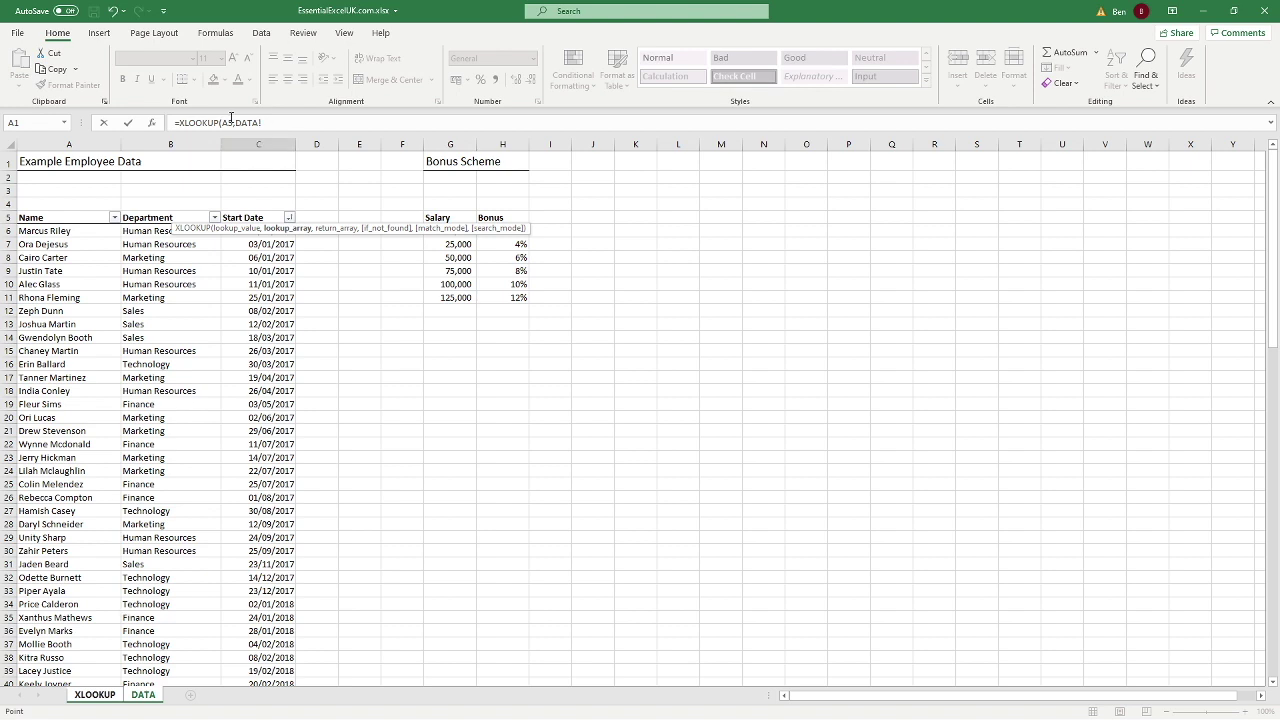
left_click(277, 122)
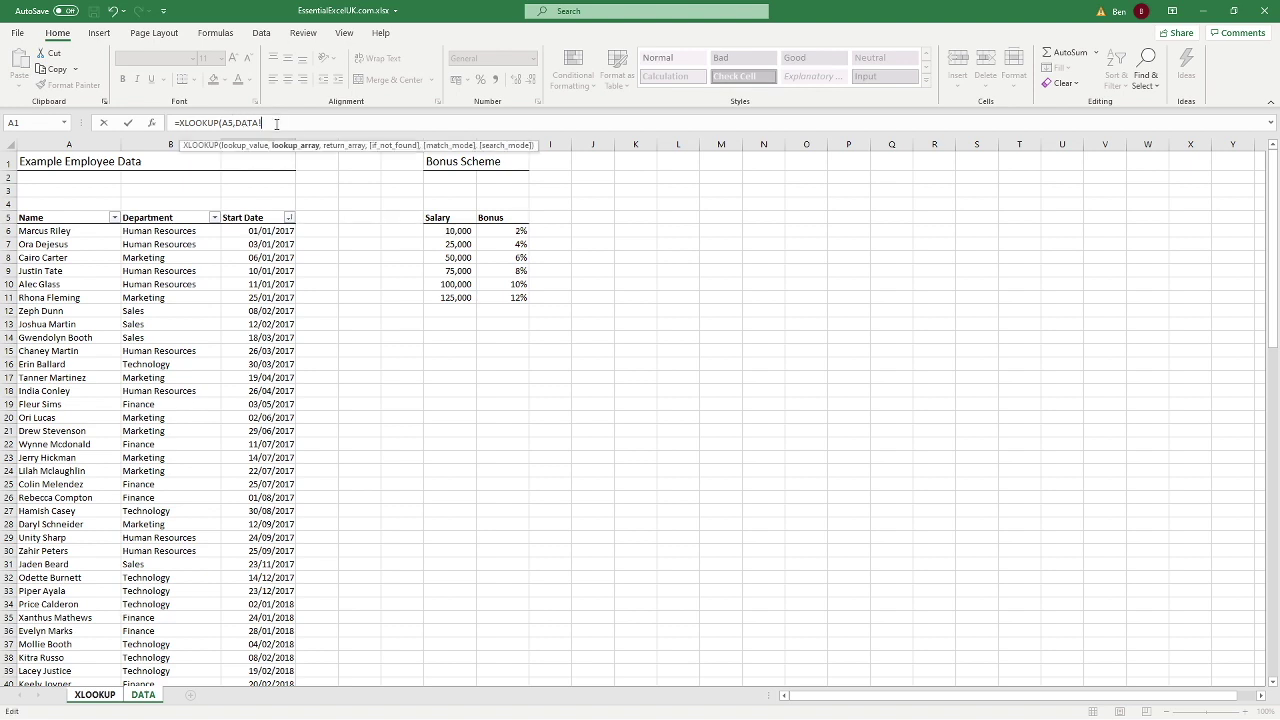
left_click(56, 231)
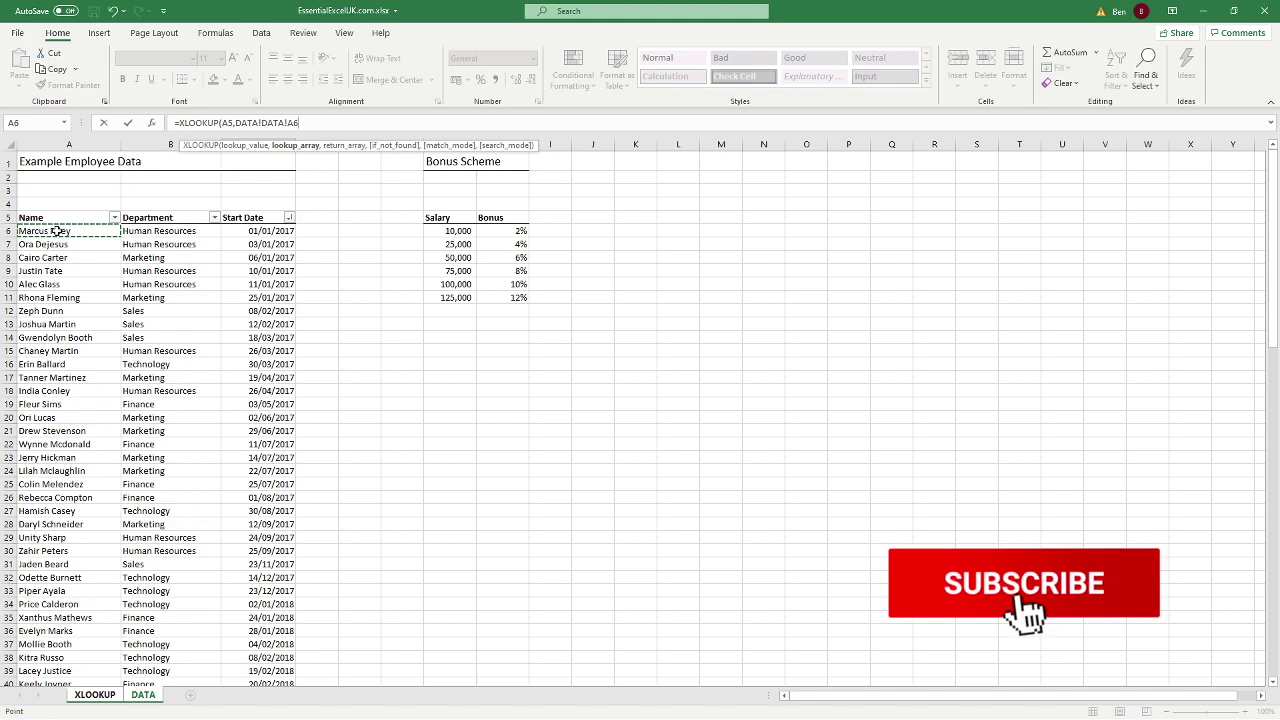
key("ctrl+shift+Down")
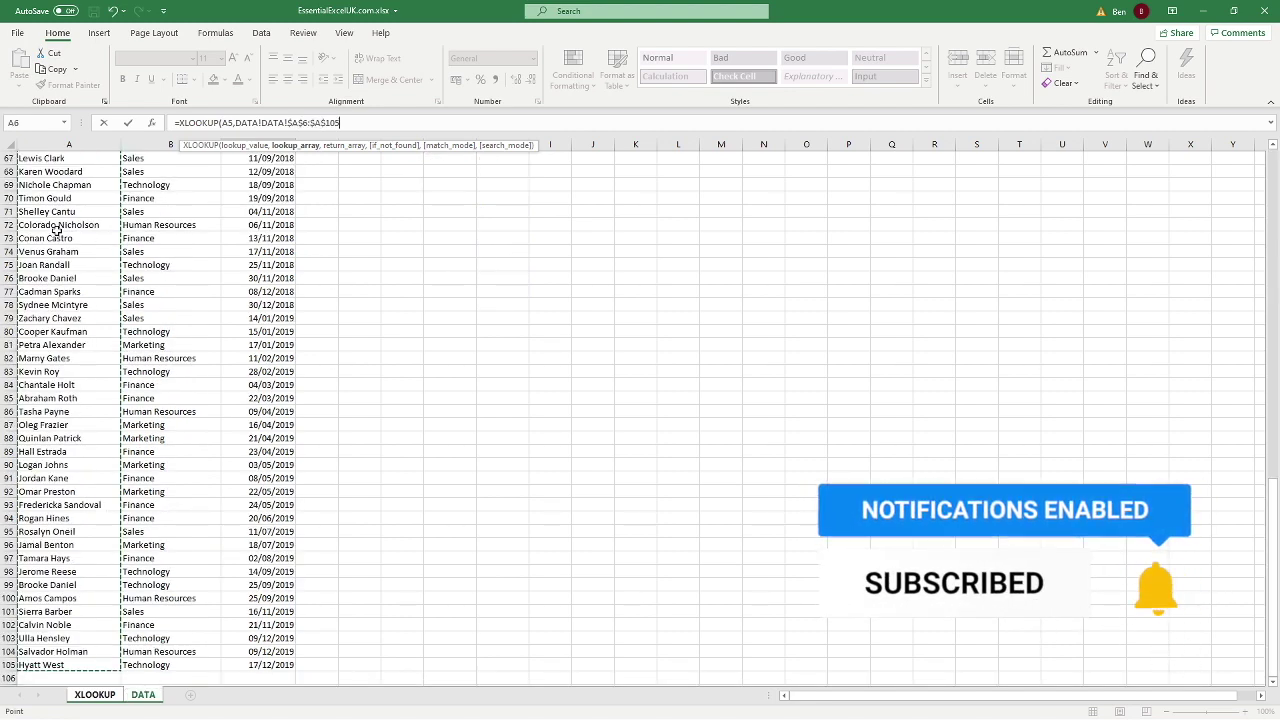
key("F4")
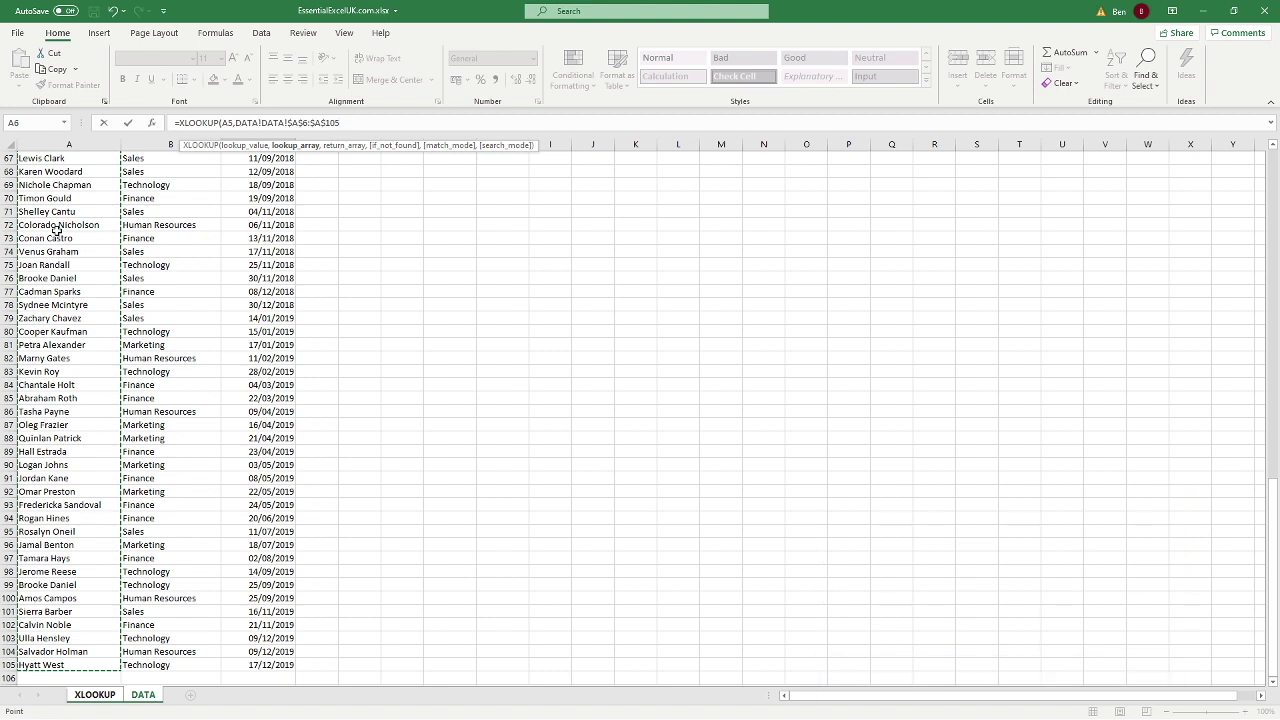
type(",")
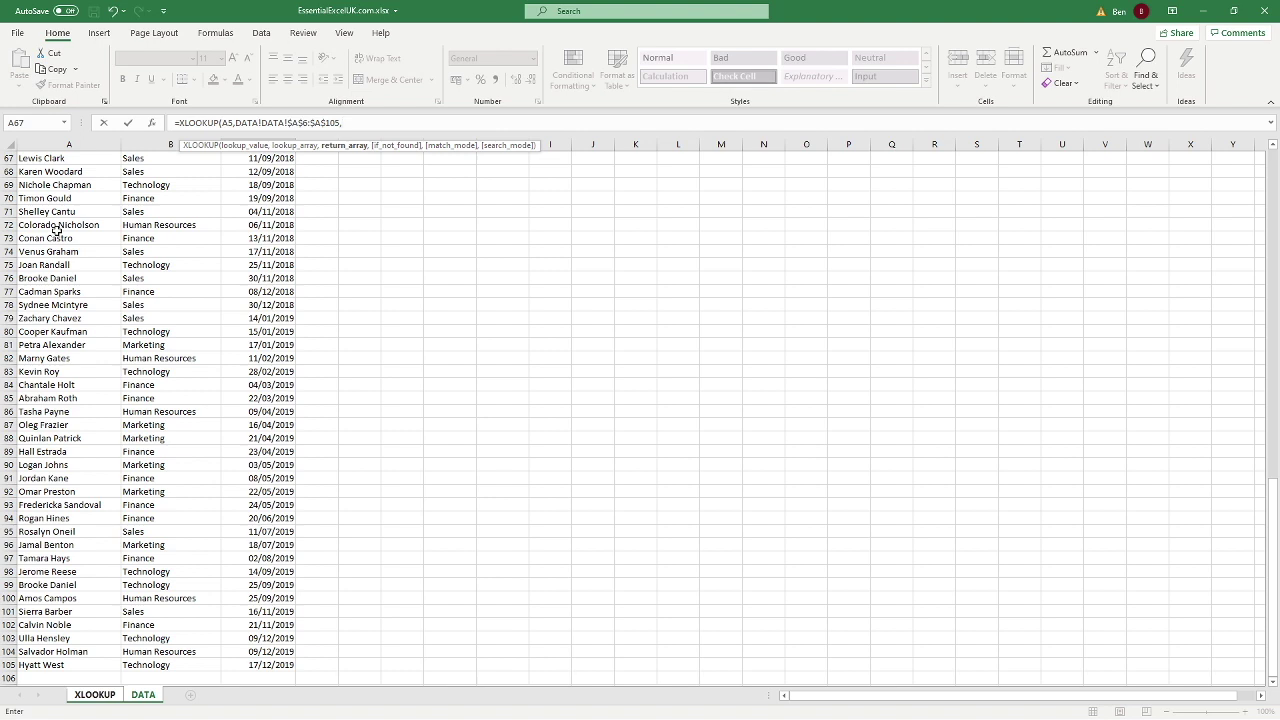
Step: Set the return array to the Department column, DATA!$B$6:$B$105 as an absolute range, and close the formula's bracket
key("ctrl+Up")
key("Right")
key("Down")
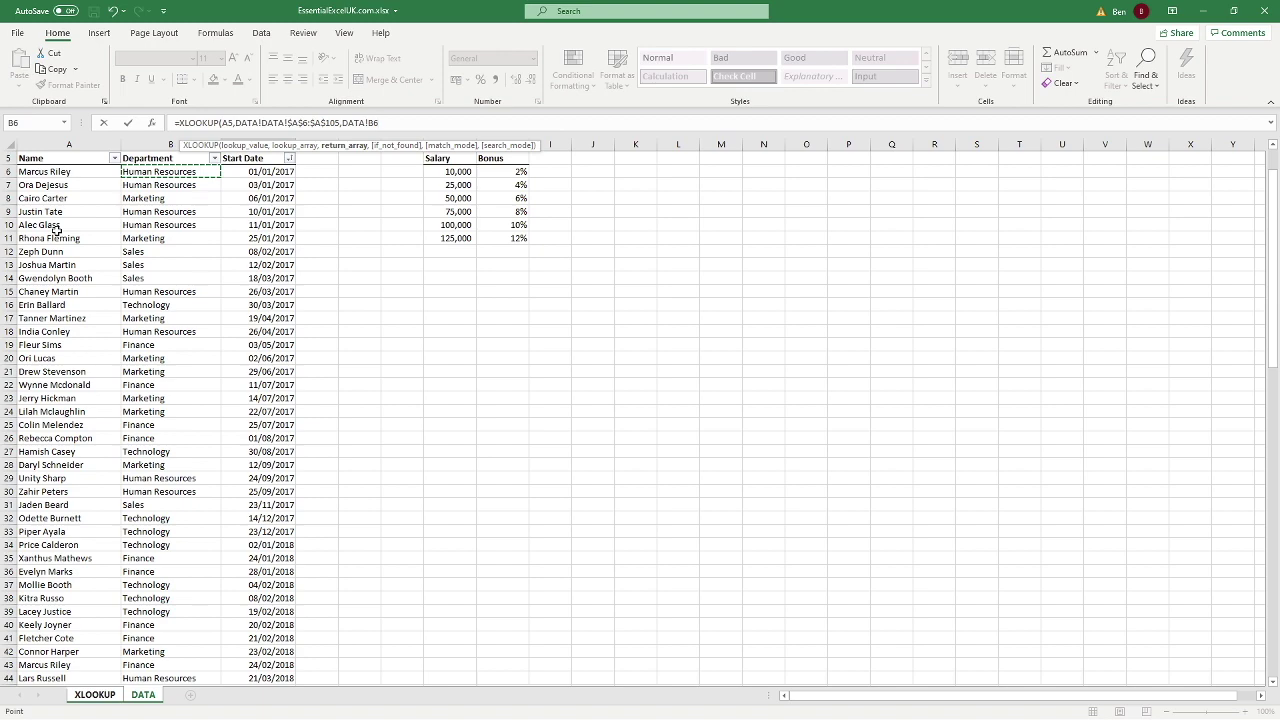
key("ctrl+shift+Down")
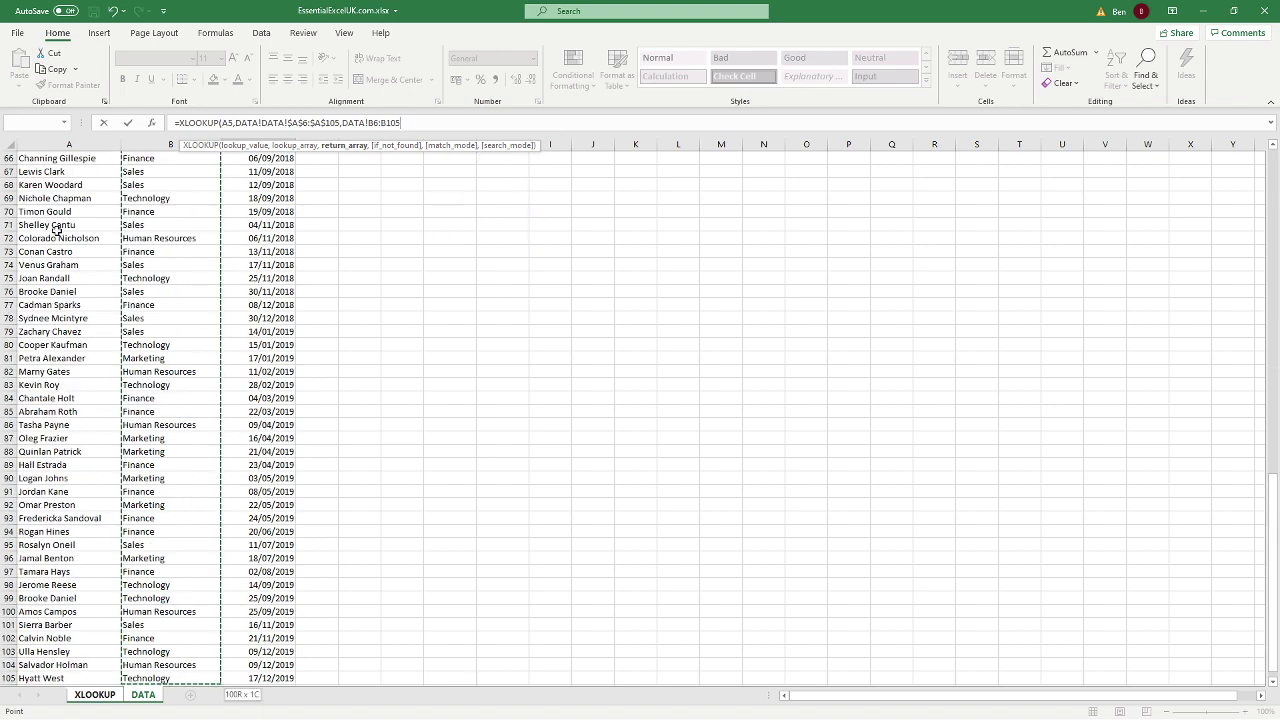
scroll(56, 229, "down", 1)
key("F4")
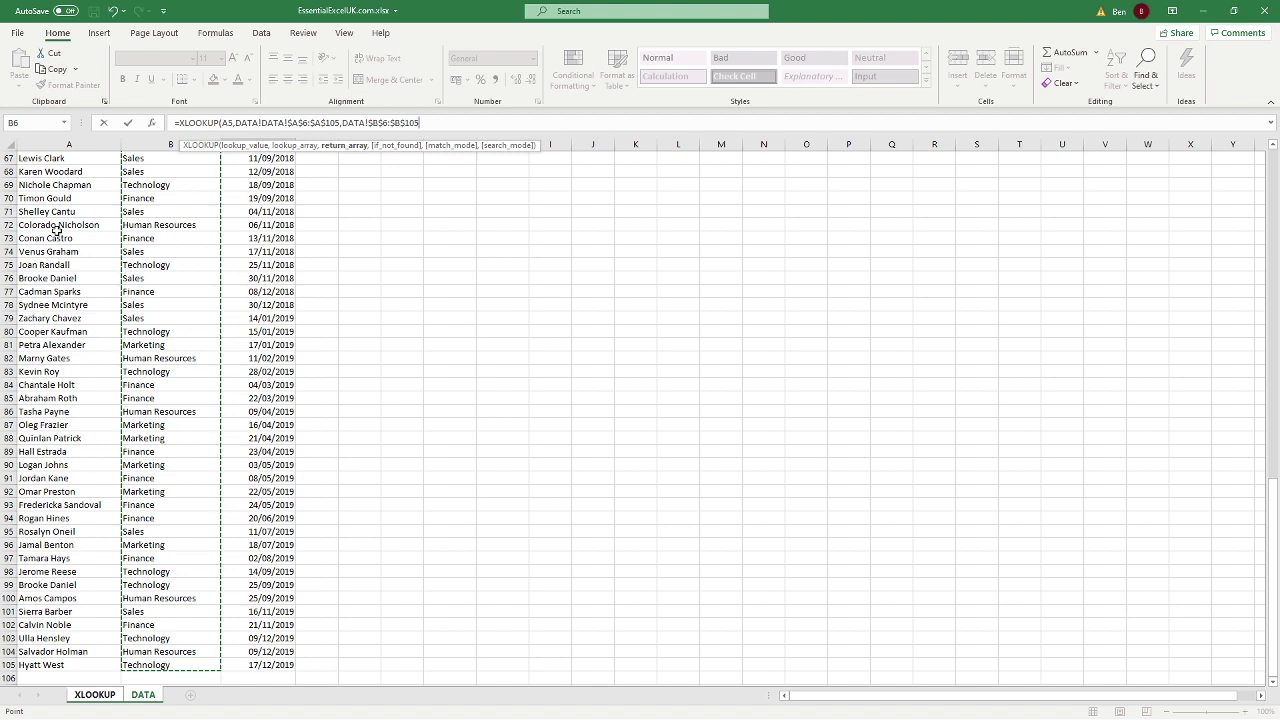
type(")")
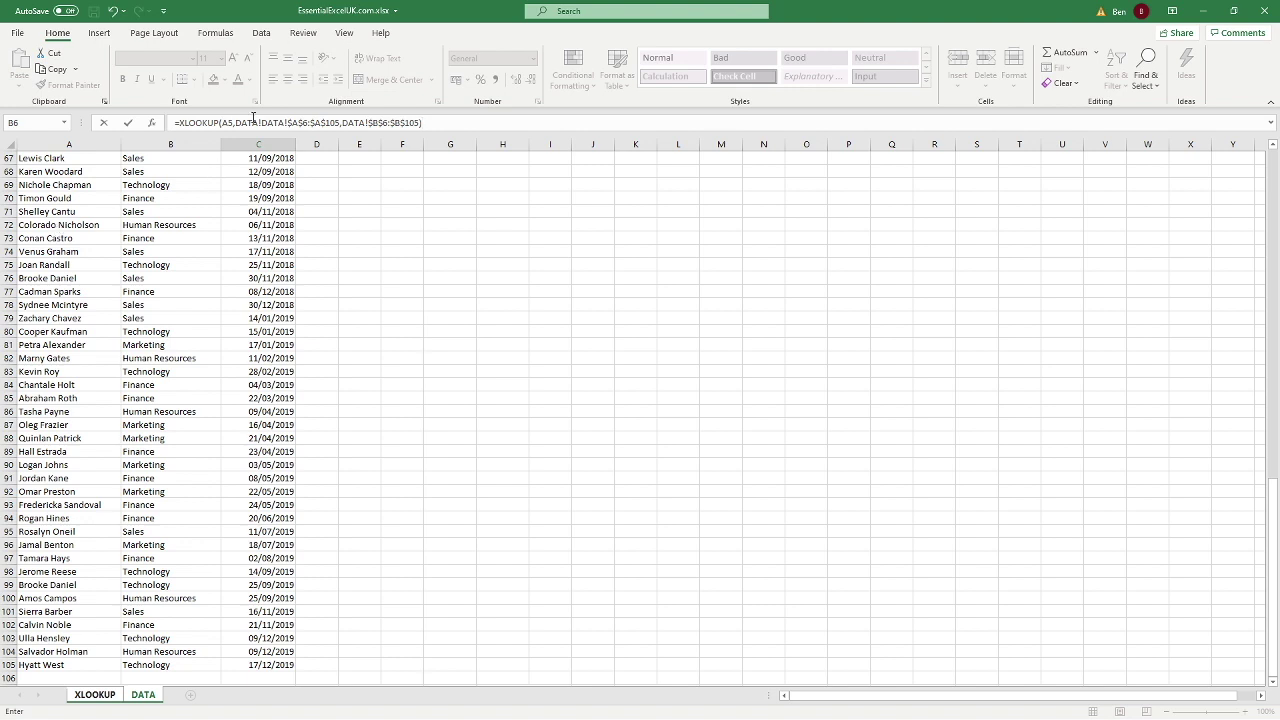
Step: Remove the duplicated DATA! reference before the lookup array and enter the formula =XLOOKUP(A5,DATA!$A$6:$A$105,DATA!$B$6:$B$105)
left_click_drag(237, 122, 264, 124)
key("BackSpace")
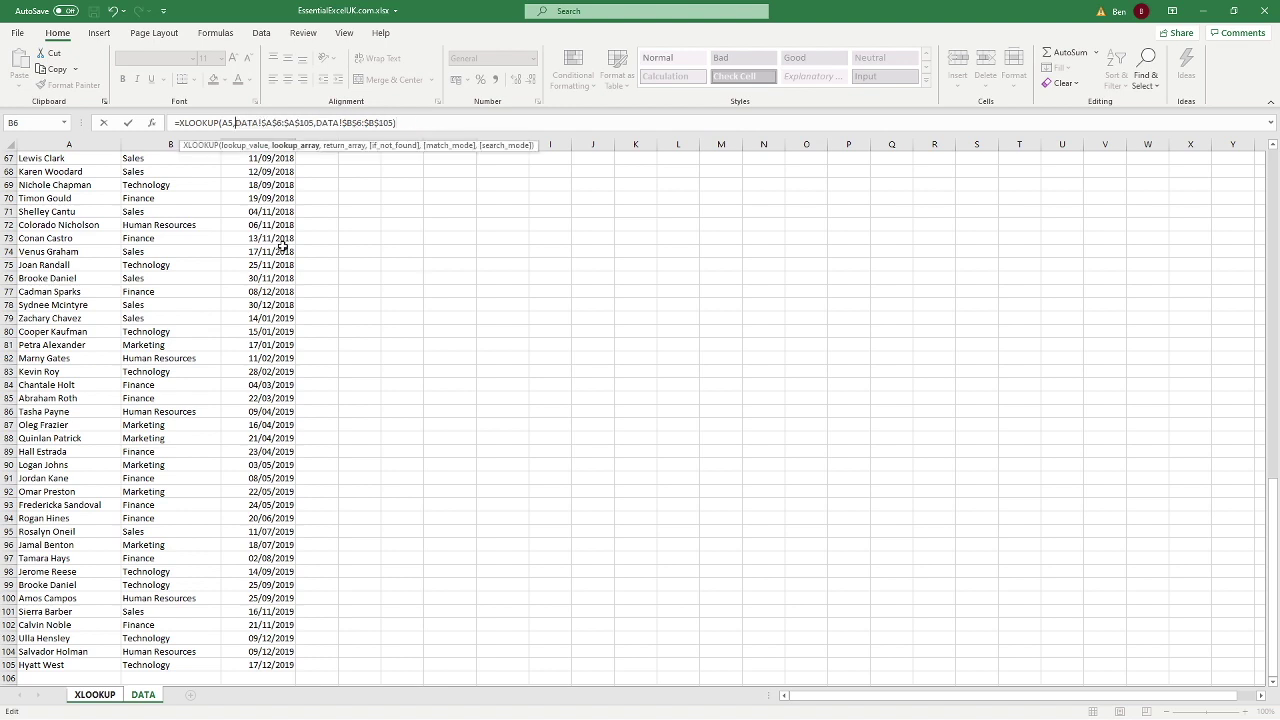
left_click(417, 122)
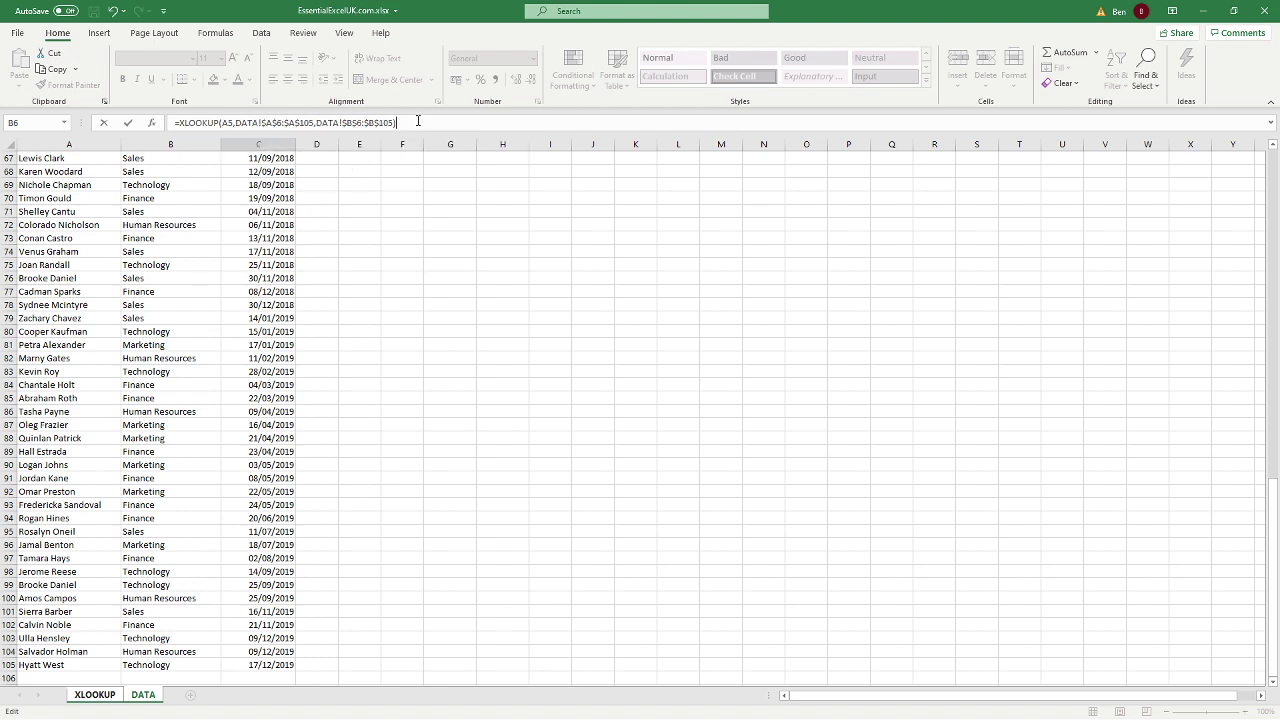
key("Return")
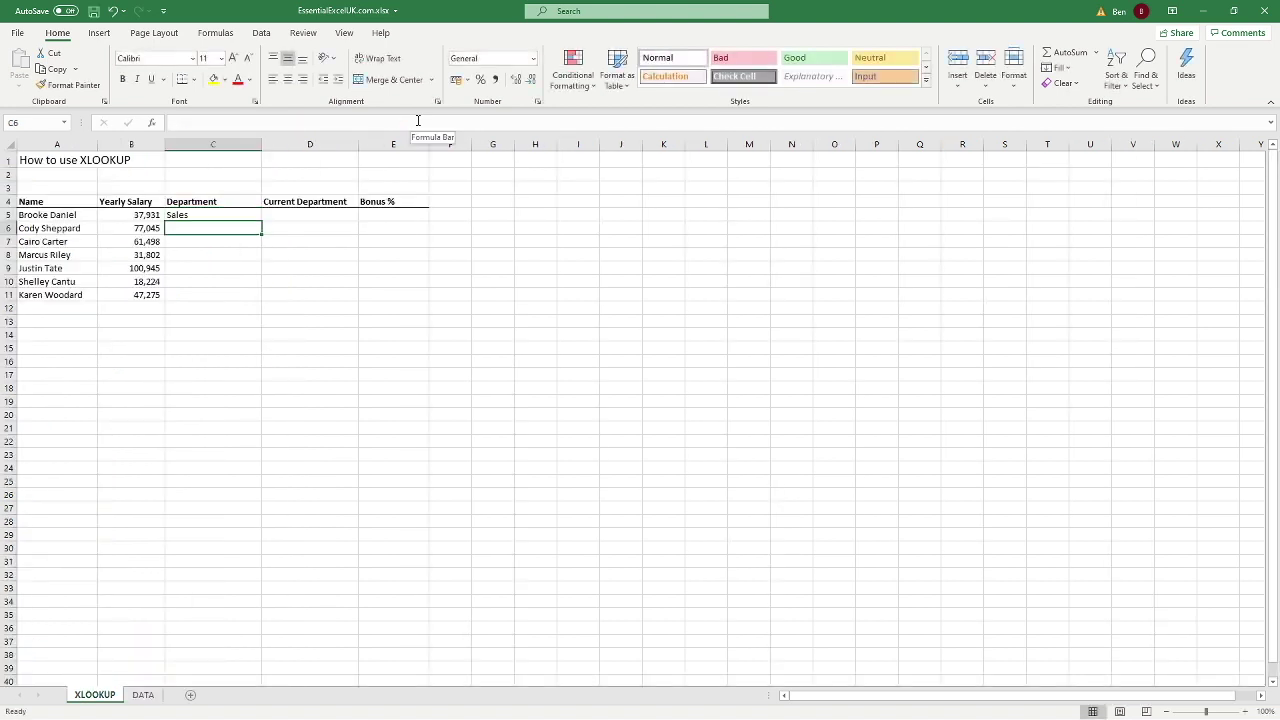
Step: Copy the XLOOKUP formula from C5 down the Department column to C11
left_click(224, 214)
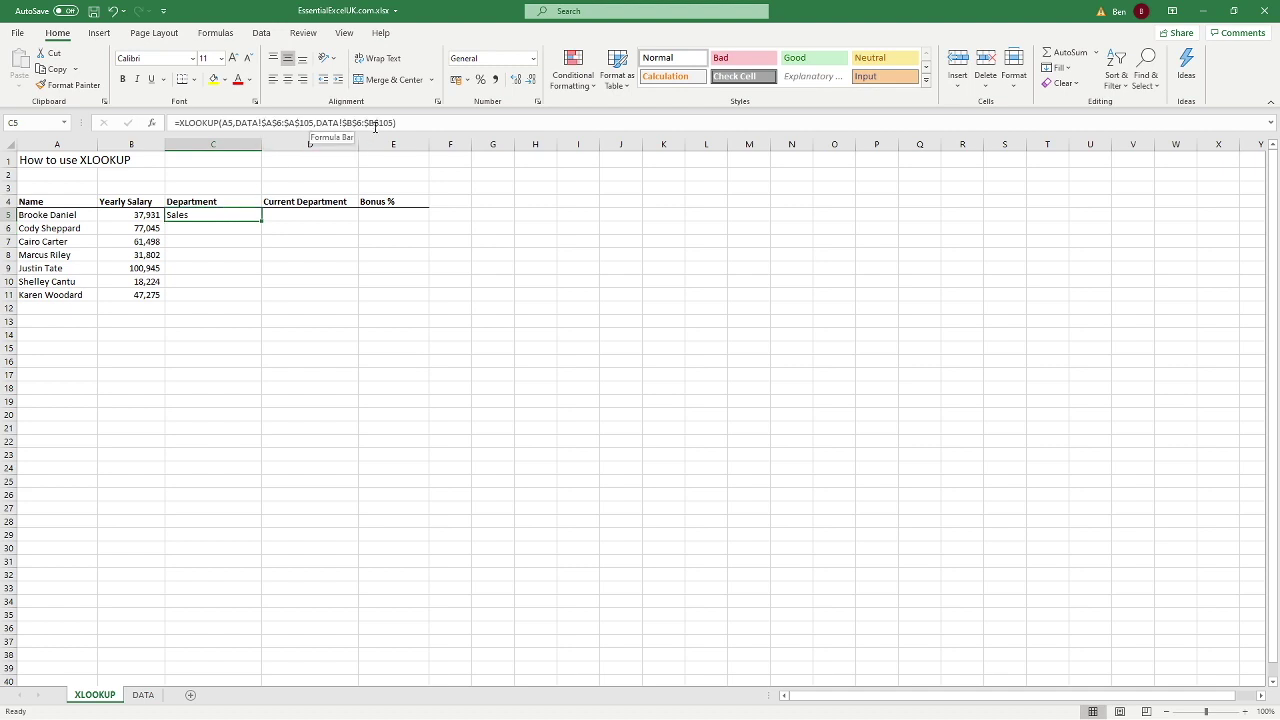
double_click(261, 220)
left_click(286, 226)
left_click(295, 272)
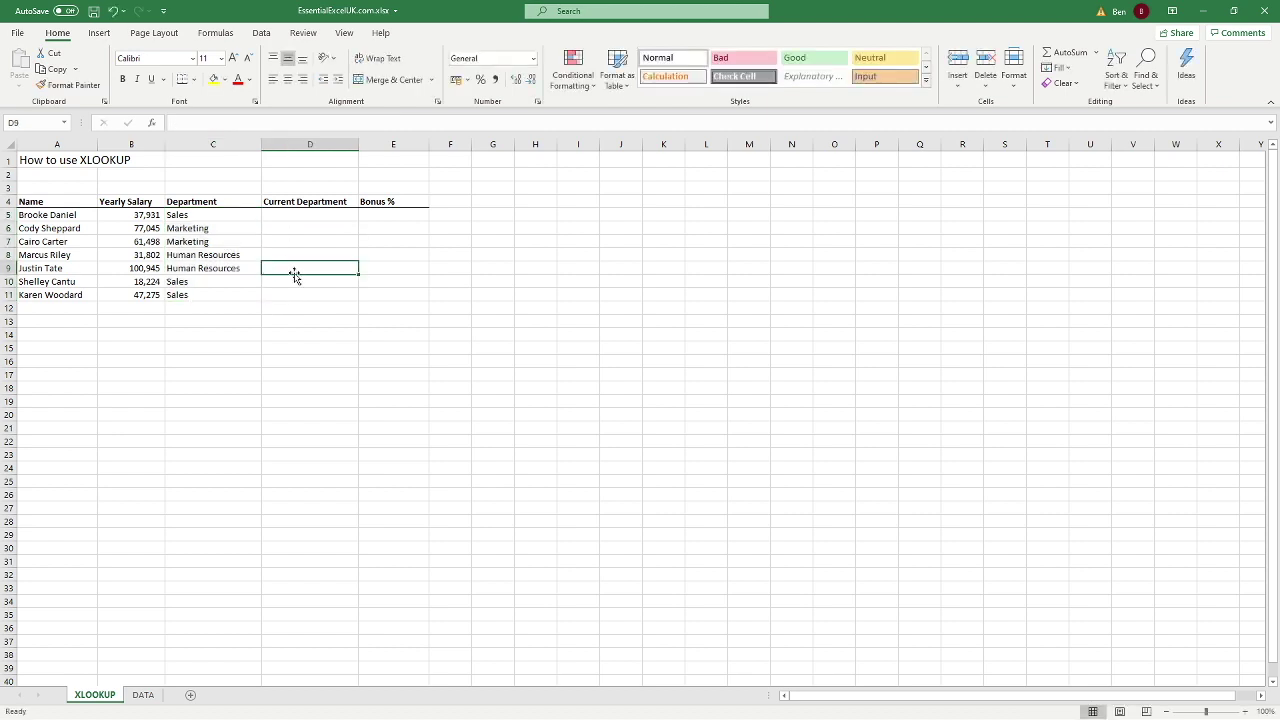
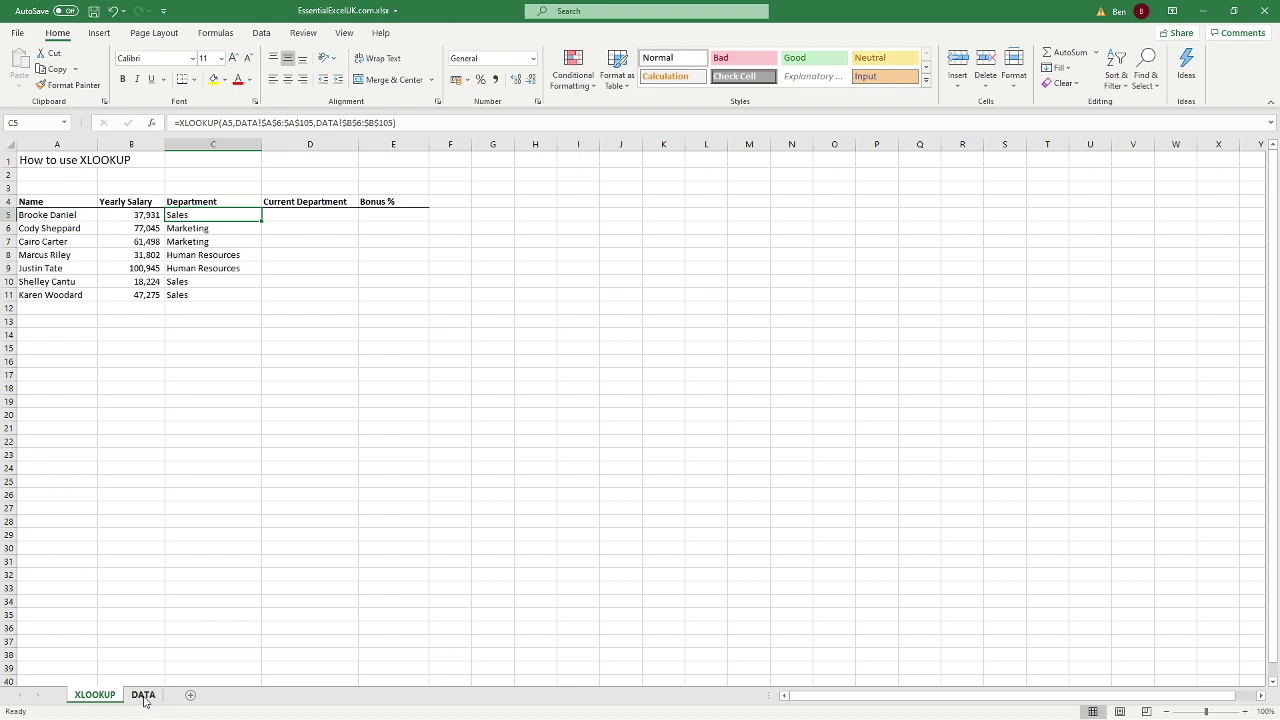
Step: Filter the Name column on the DATA sheet by the surname of the employee in A5 of the XLOOKUP sheet
left_click(143, 695)
left_click(94, 347)
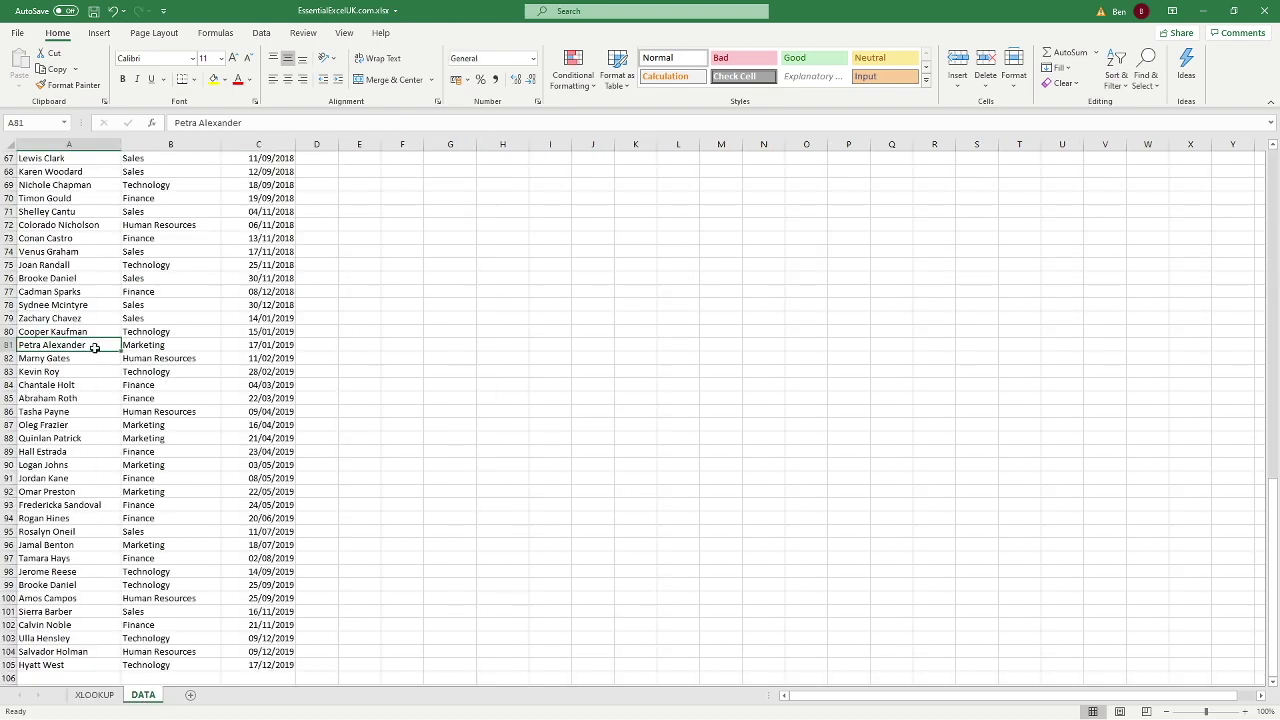
key("ctrl+Up")
scroll(94, 347, "up", 2)
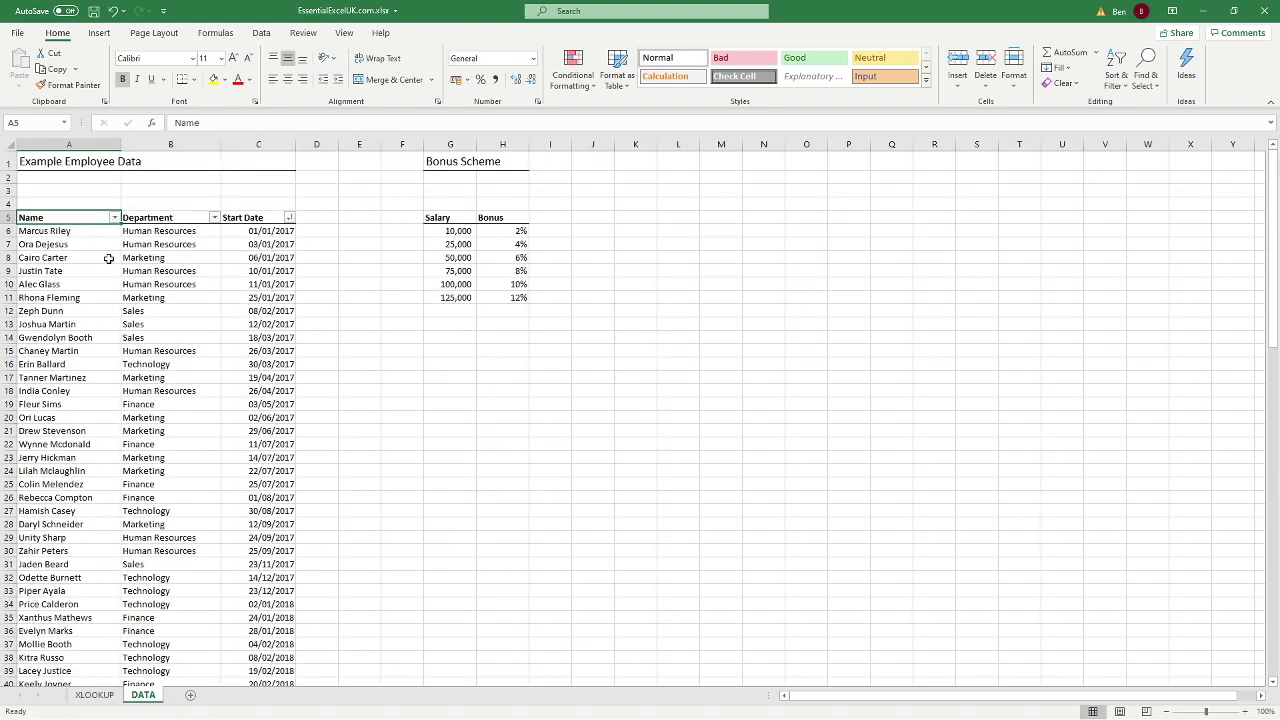
left_click(114, 217)
type("da")
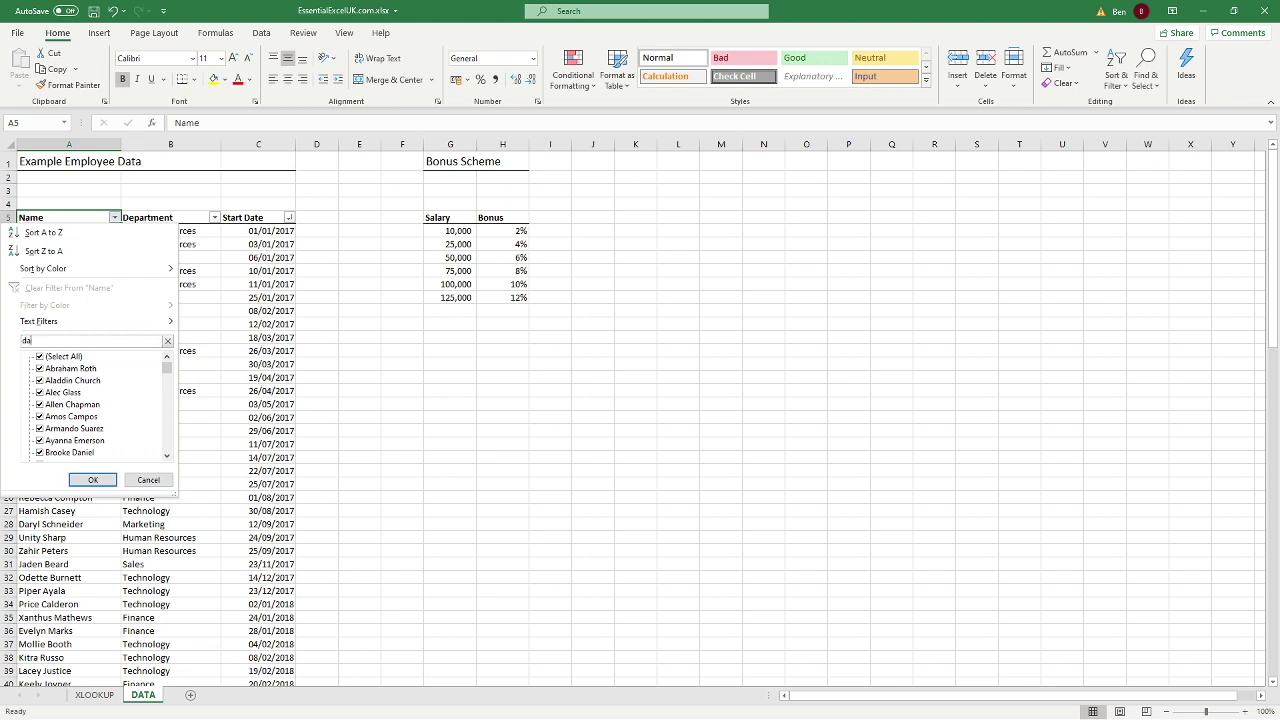
type("niel")
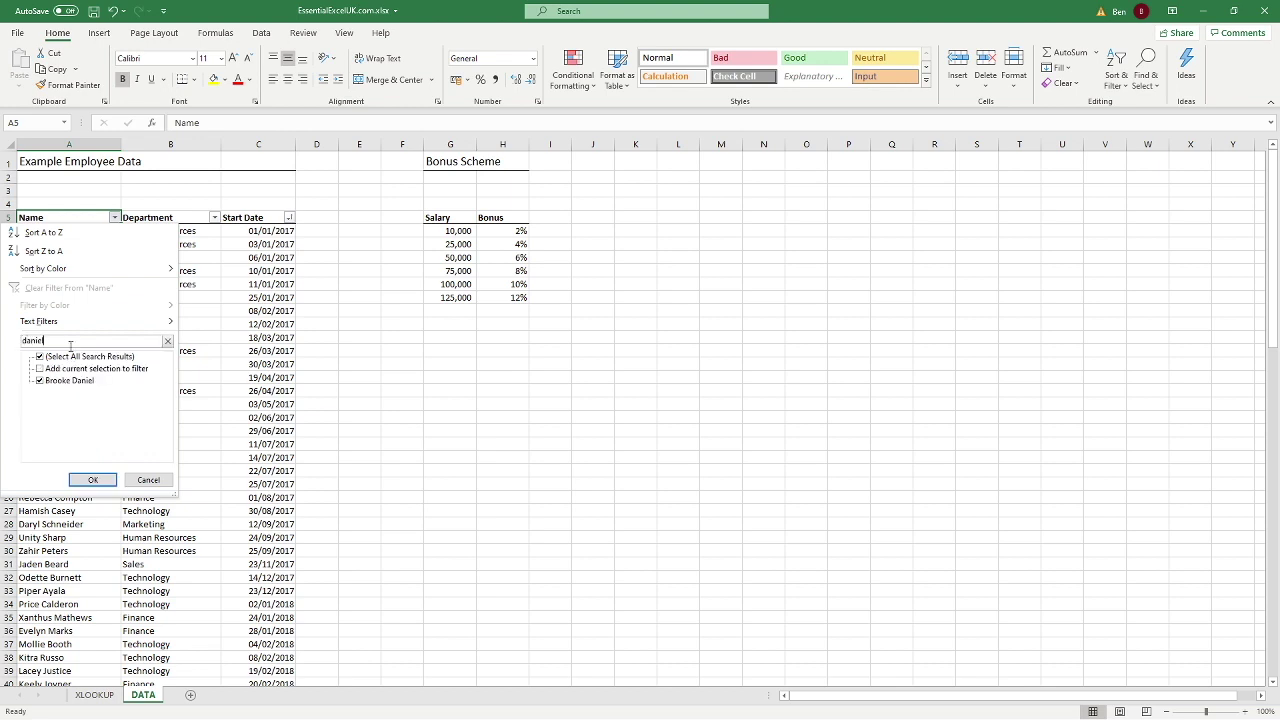
key("Return")
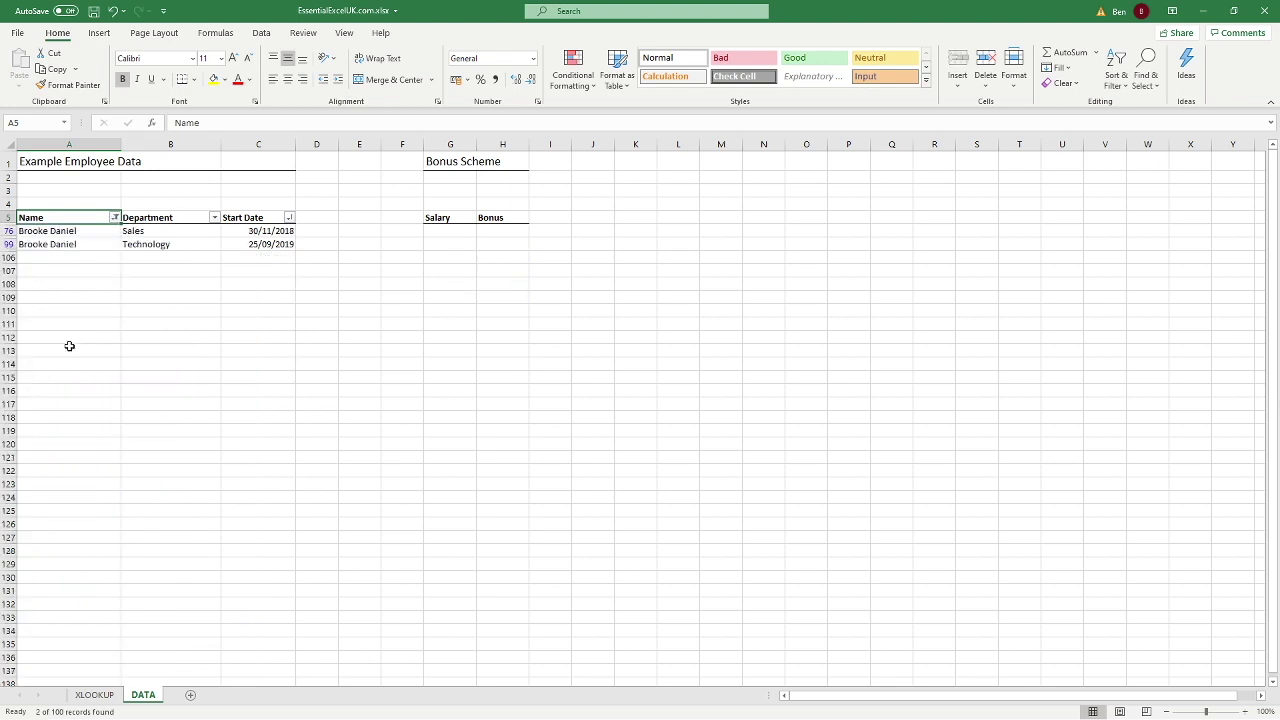
Step: Compare the department and start date of the filtered employee's records, and clear the filter on the DATA sheet
left_click(187, 282)
left_click(153, 229)
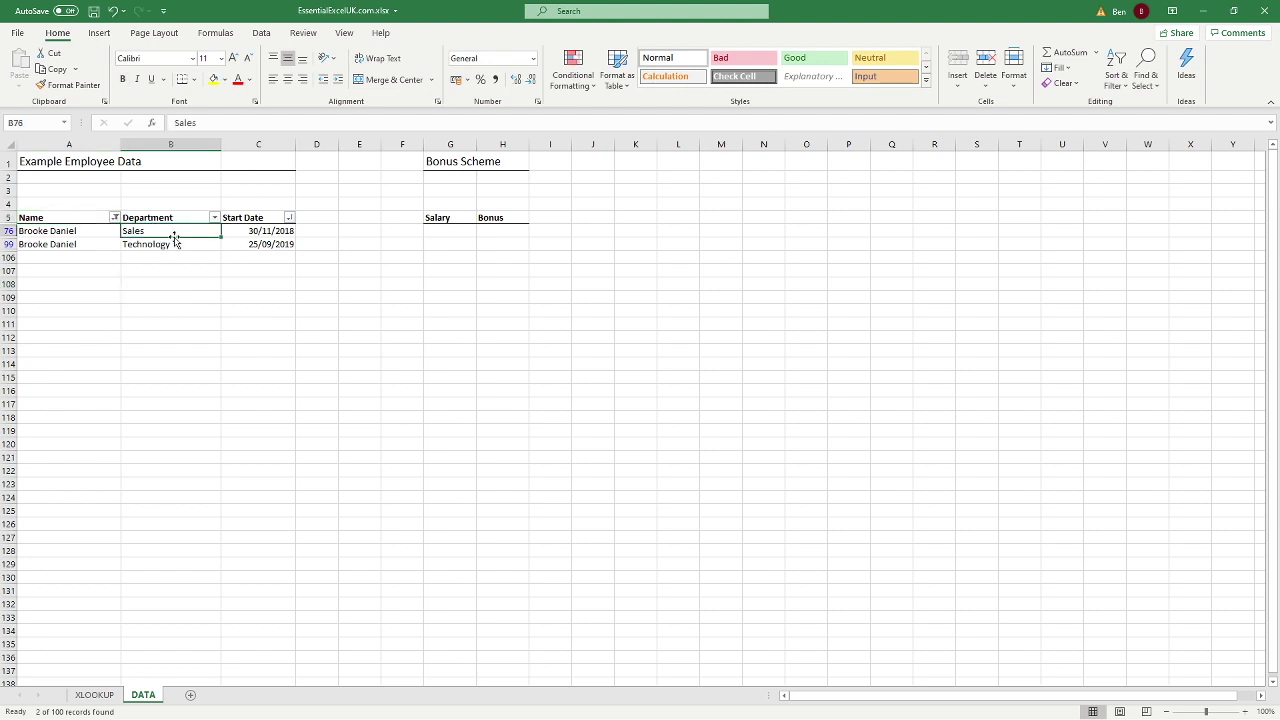
left_click(198, 246)
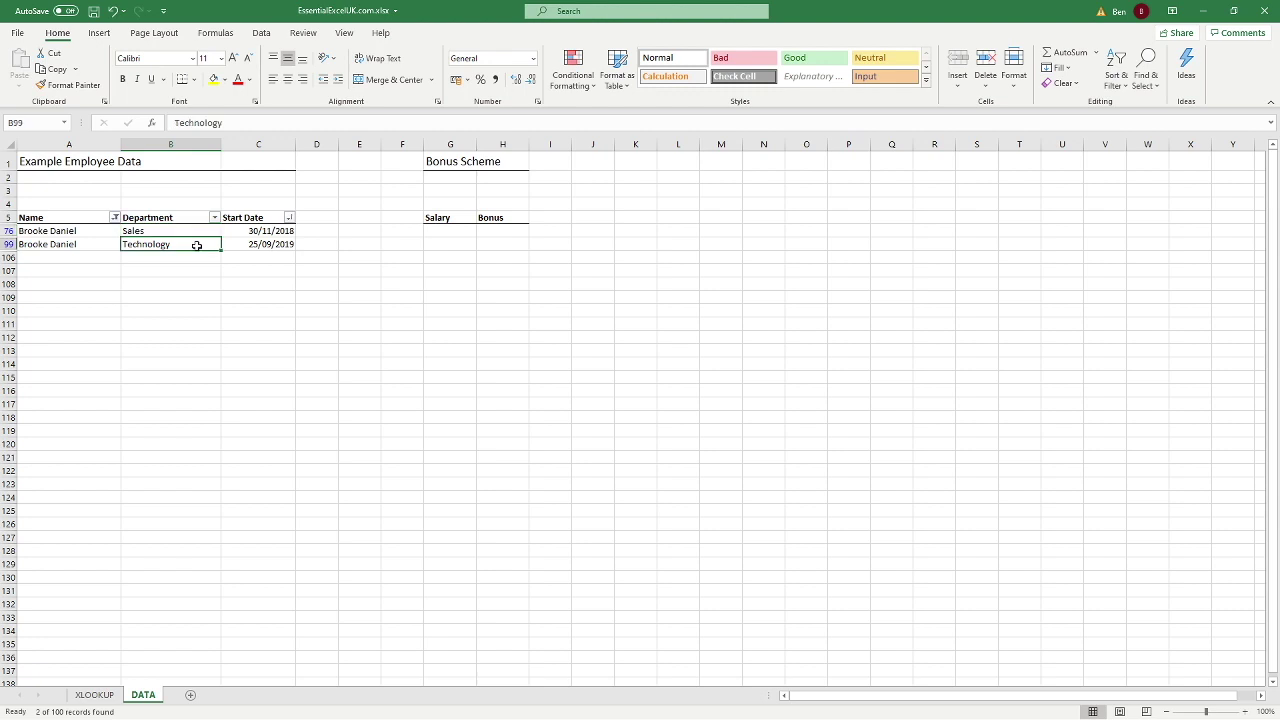
left_click(277, 247)
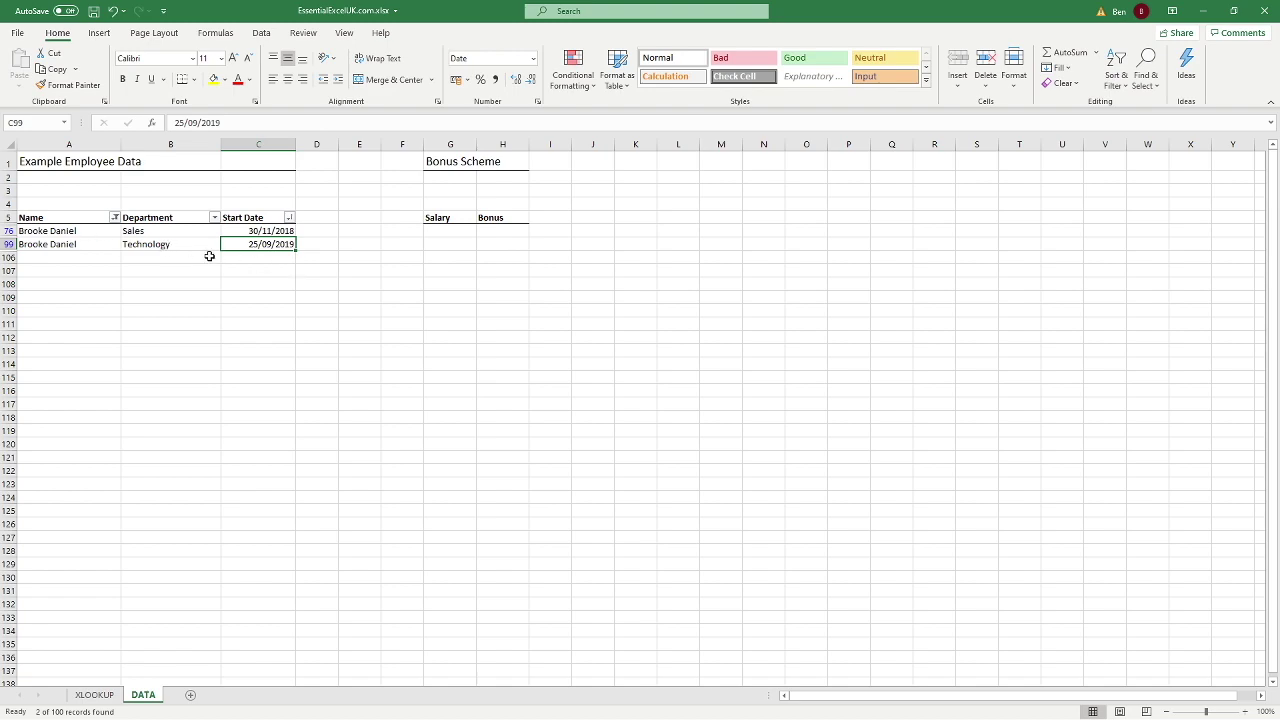
left_click(258, 34)
left_click(590, 53)
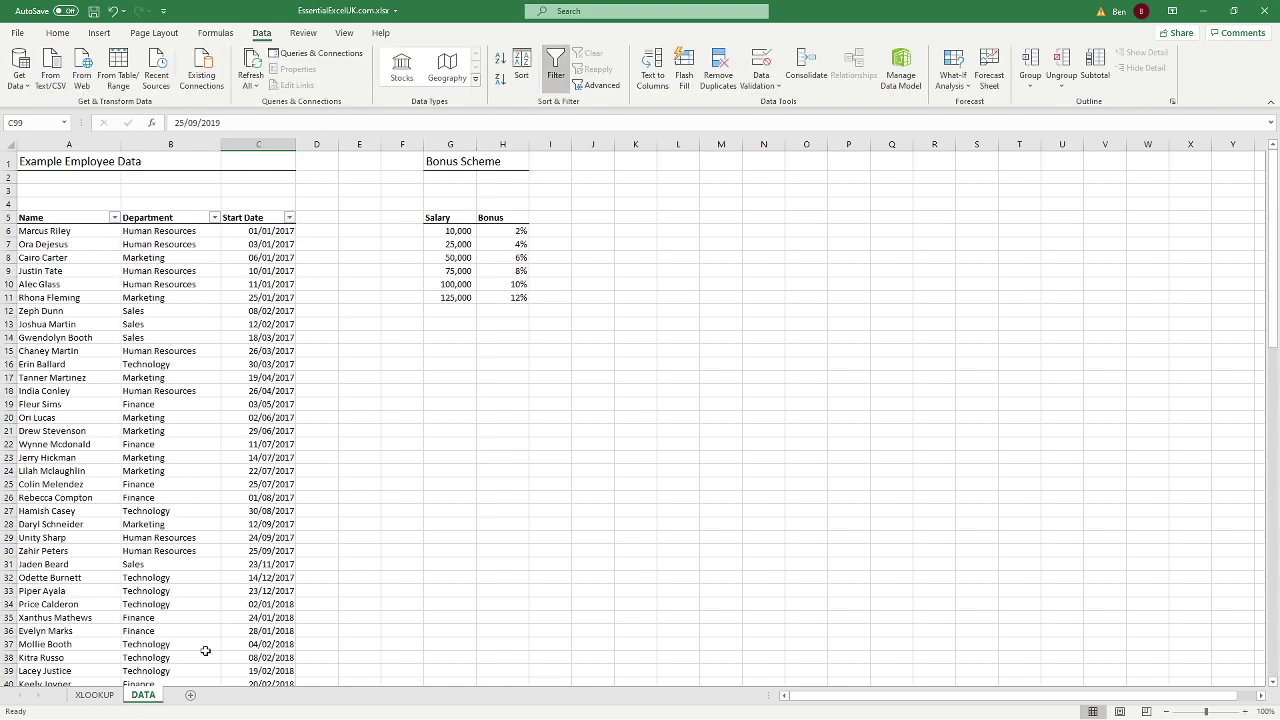
Step: Compare the Department column with the Current Department column on the XLOOKUP sheet
left_click(94, 694)
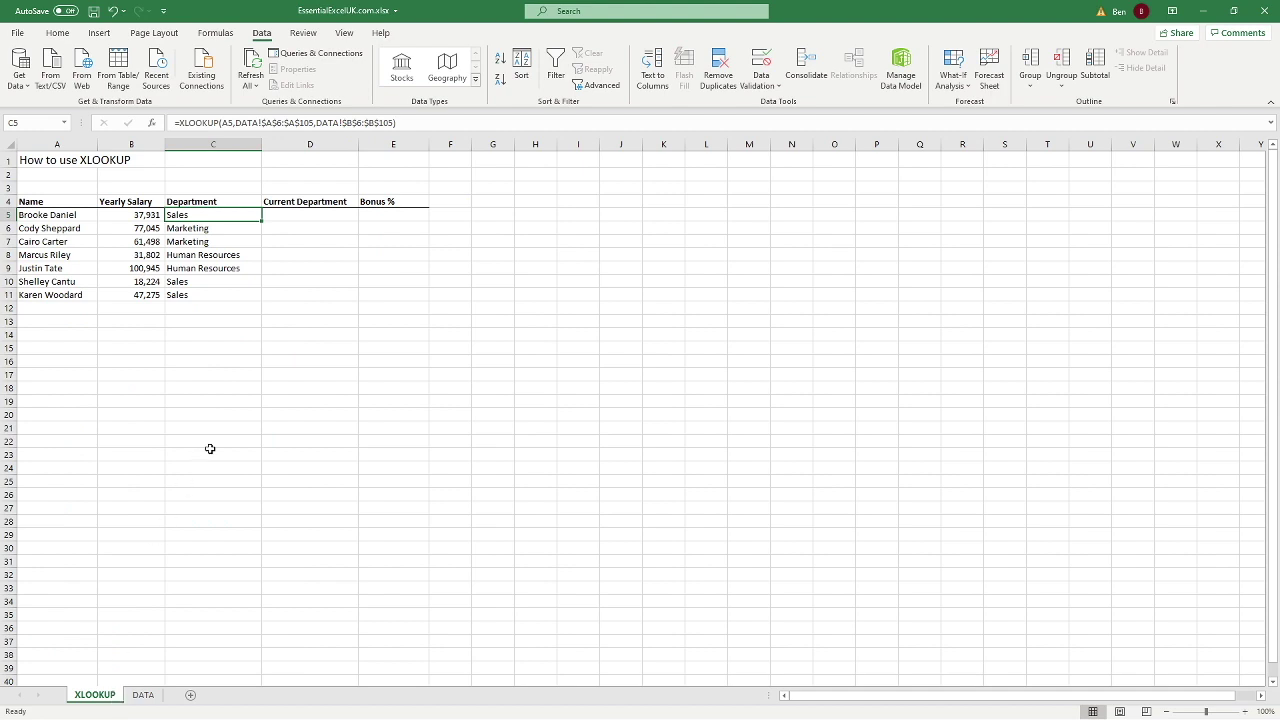
left_click(193, 198)
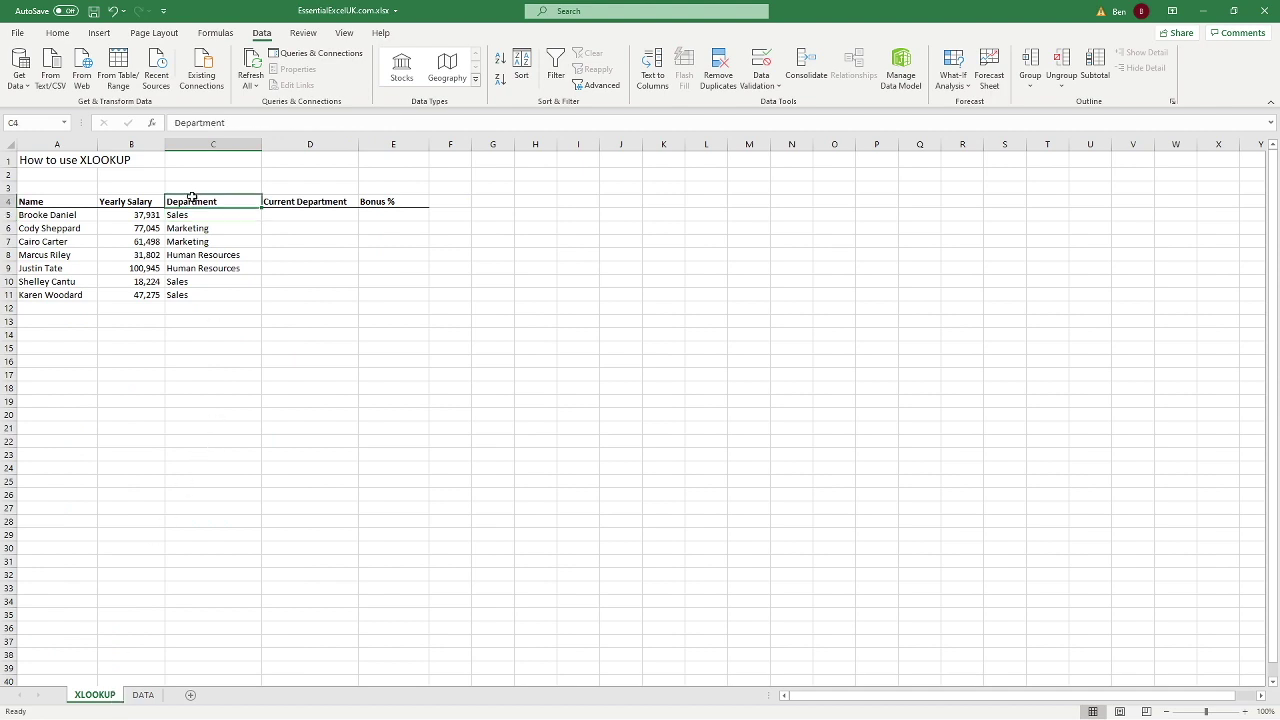
left_click(315, 199)
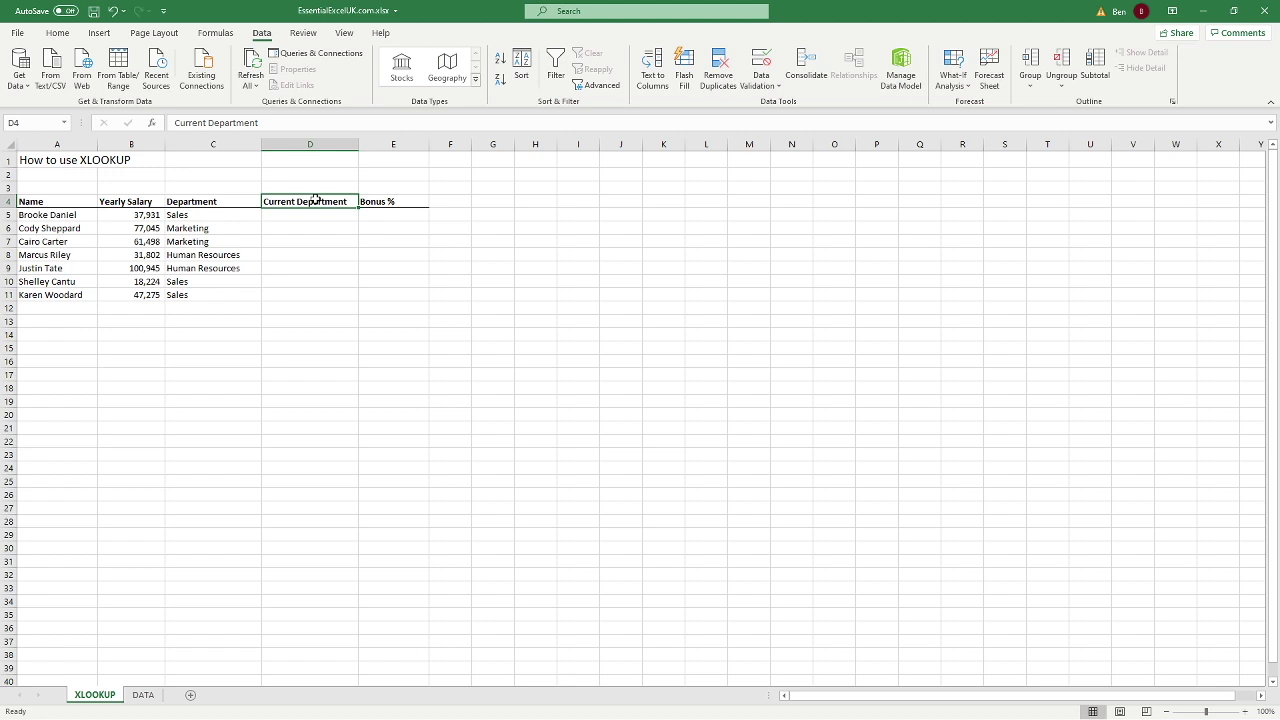
left_click_drag(240, 202, 234, 285)
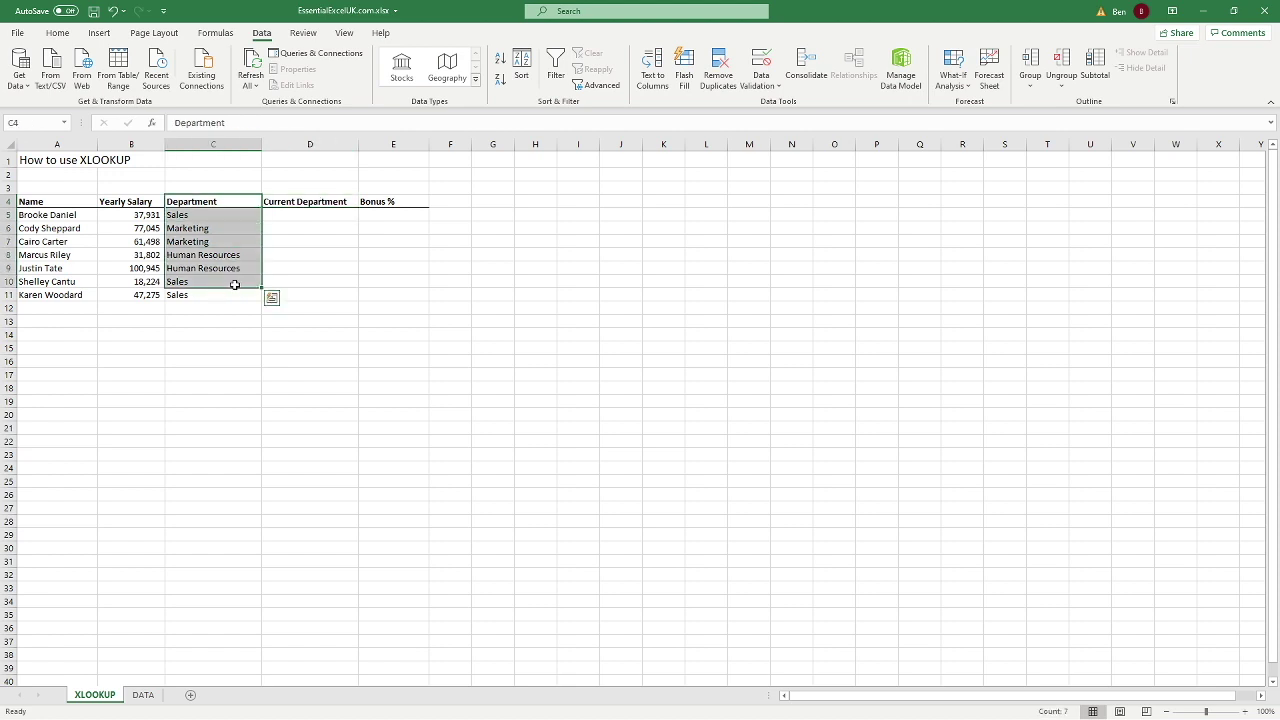
left_click(345, 202)
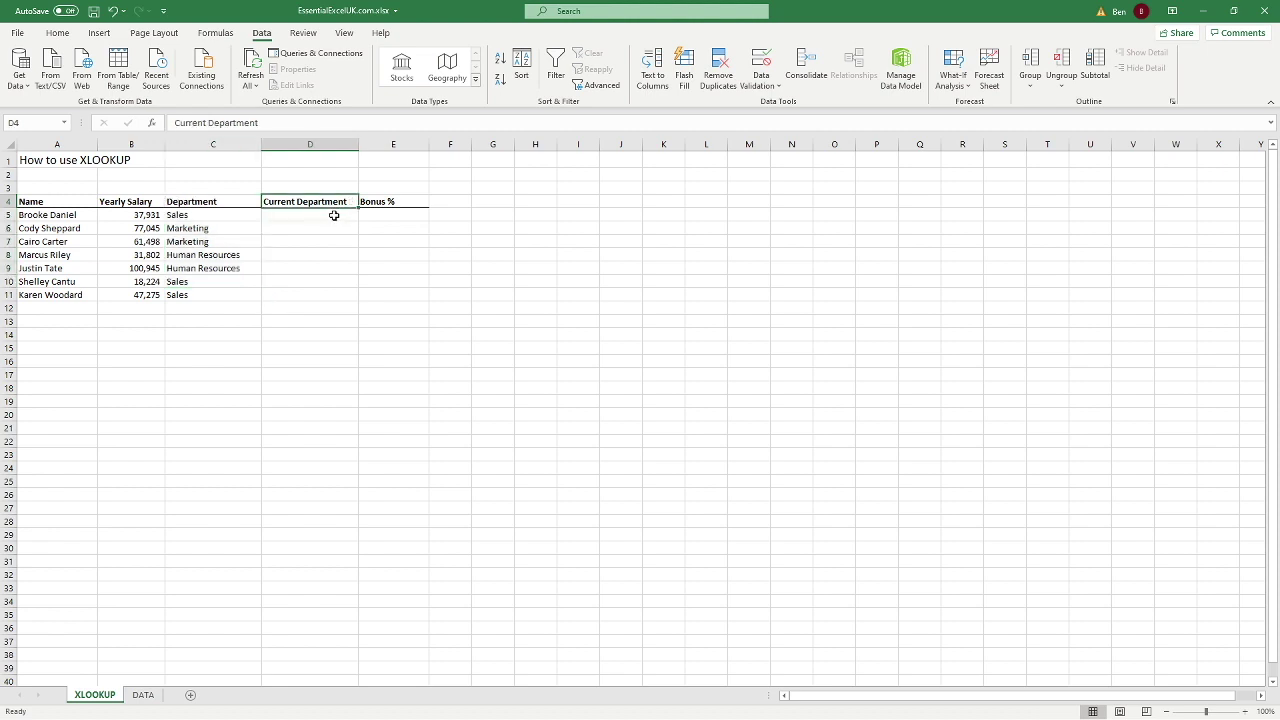
left_click(334, 215)
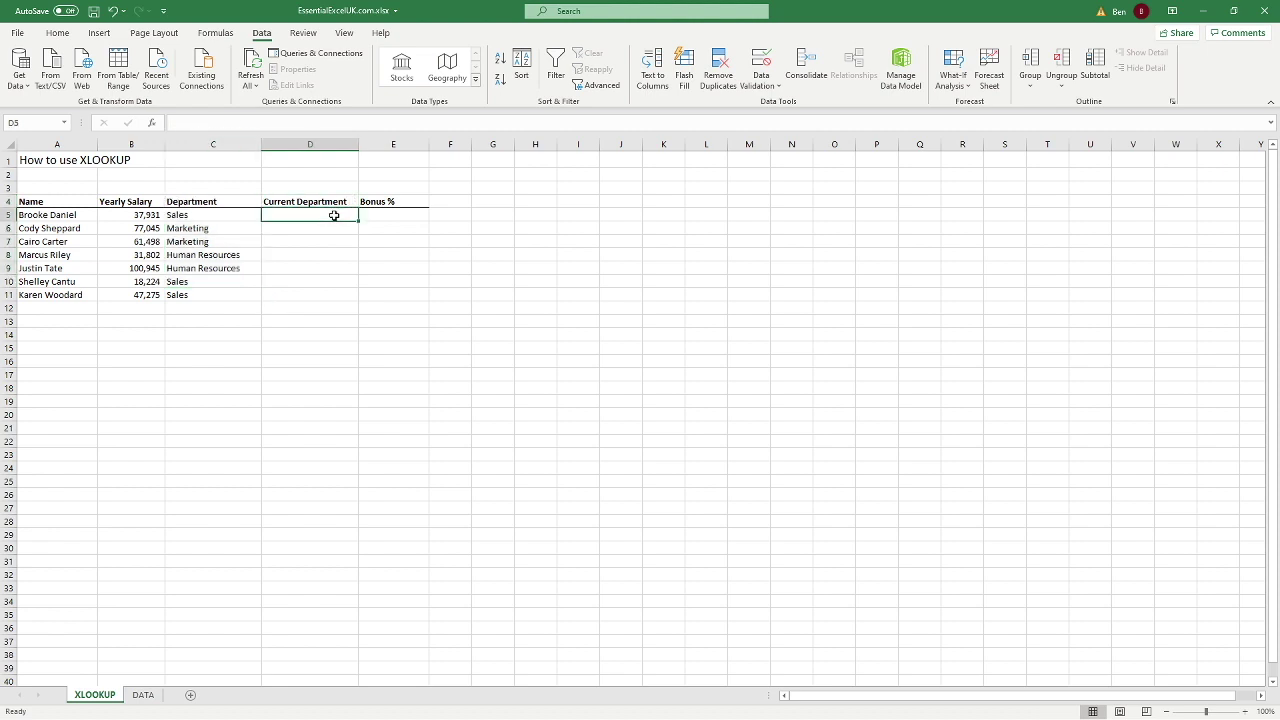
left_click(208, 216)
Step: Filter the DATA sheet's Name column by the first name of the employee in A5 and check the department in the latest record
left_click(145, 695)
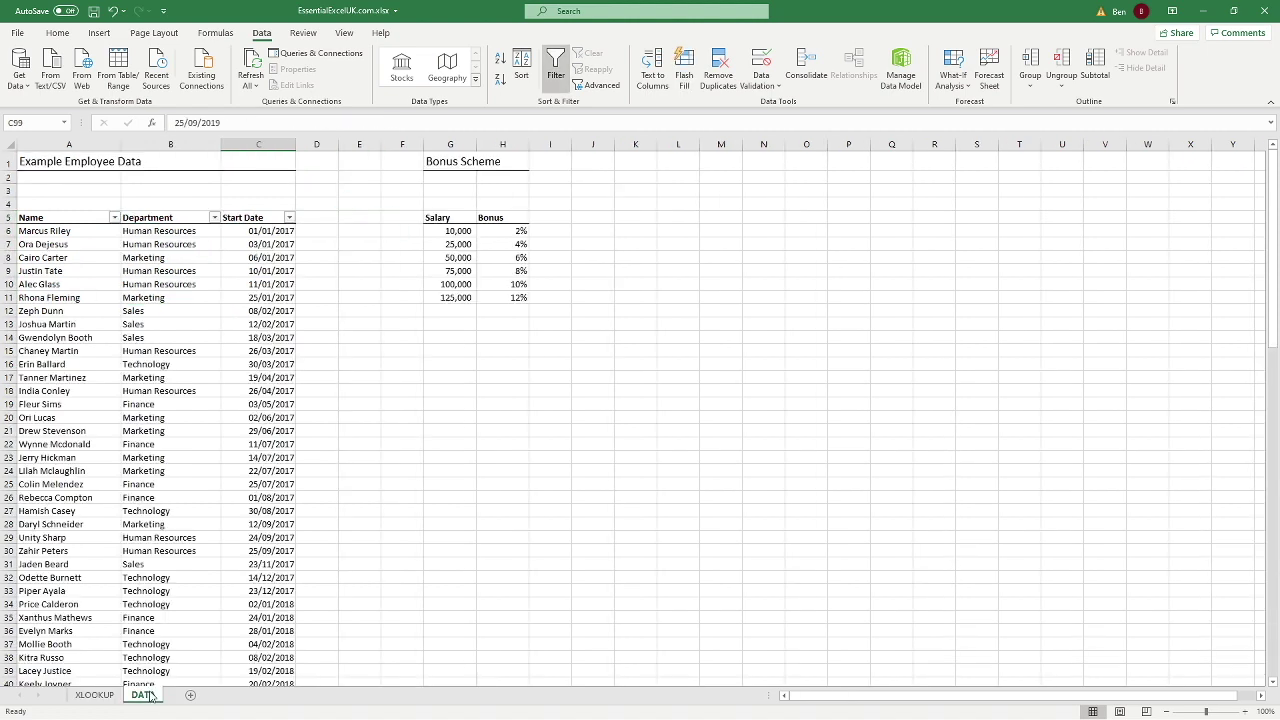
left_click(114, 217)
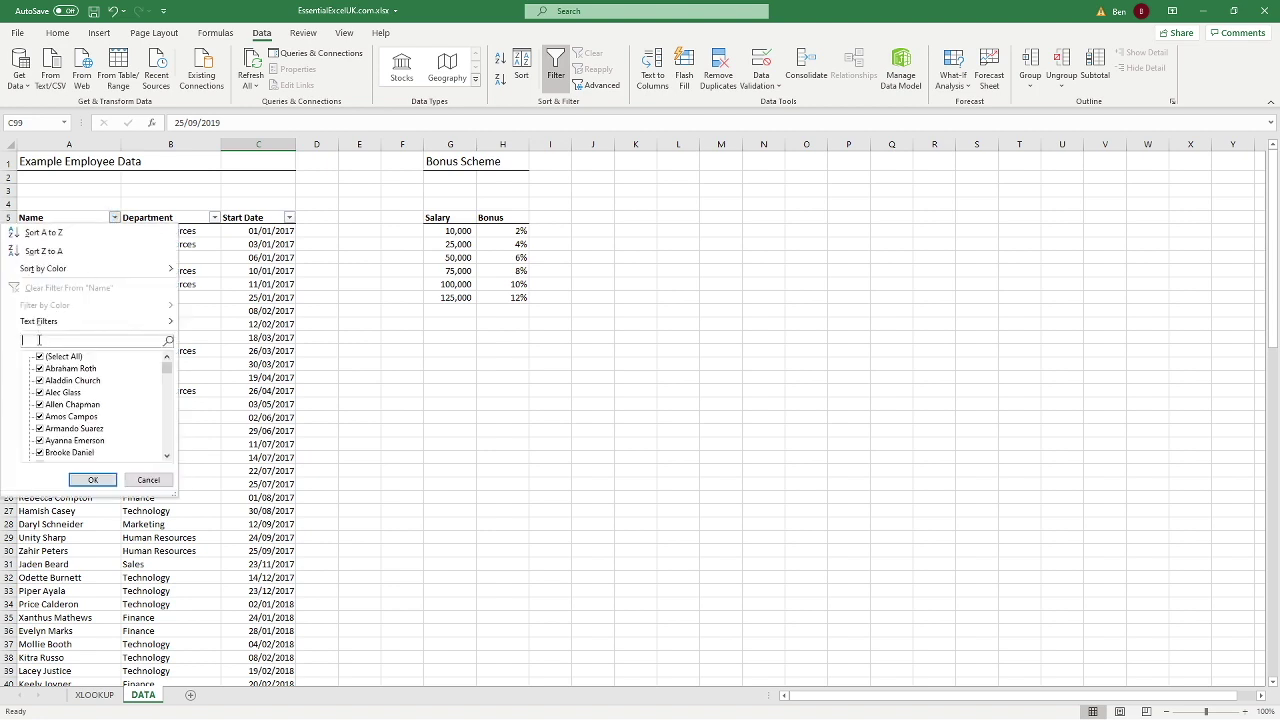
type("brooke")
key("Return")
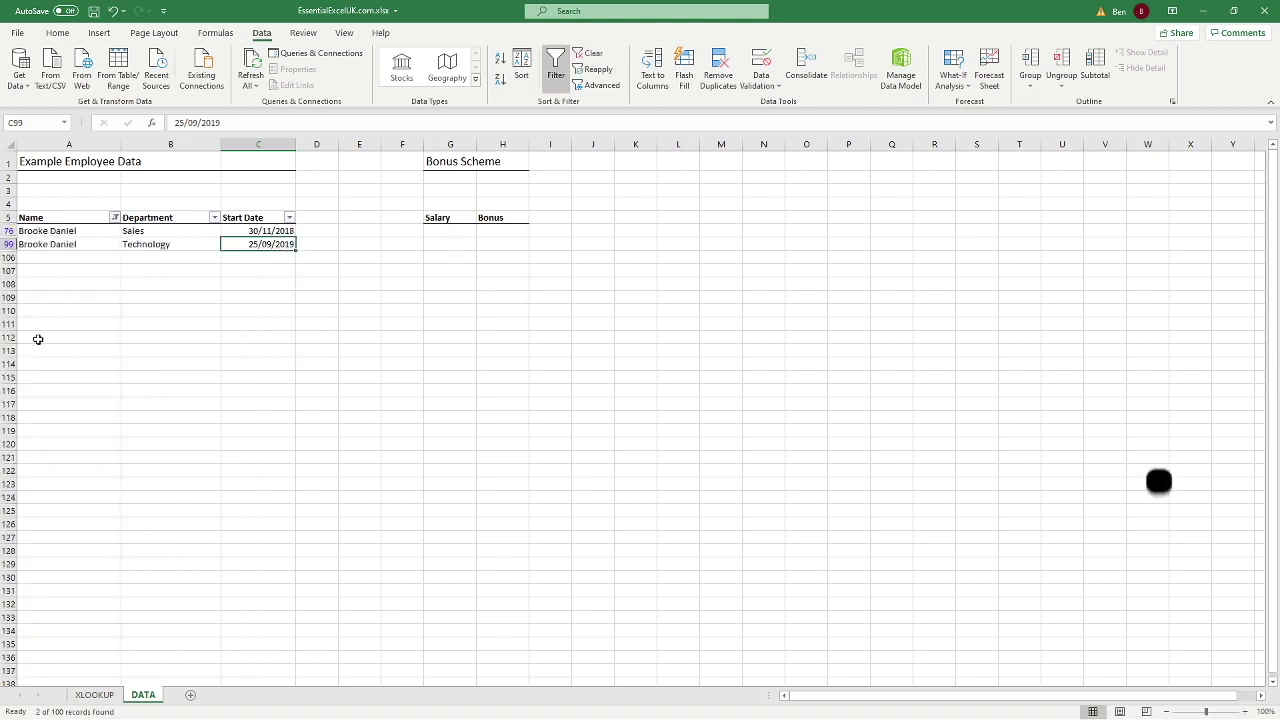
left_click(158, 245)
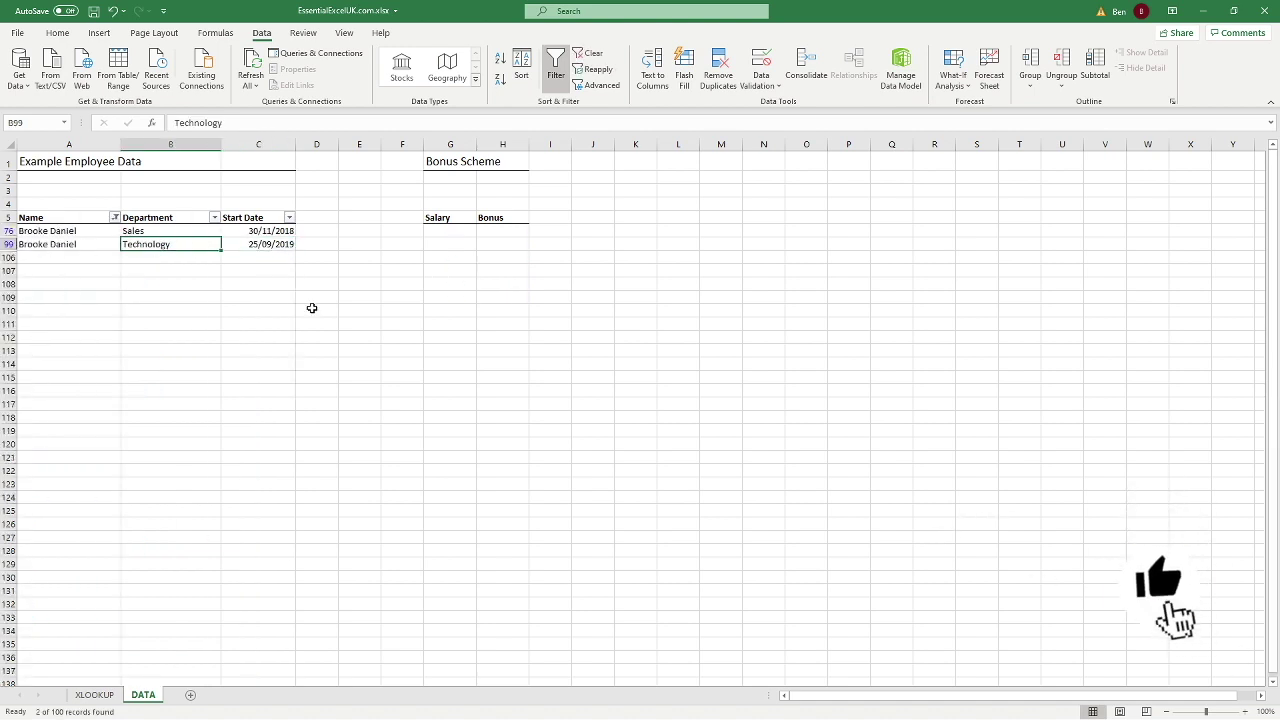
left_click(100, 695)
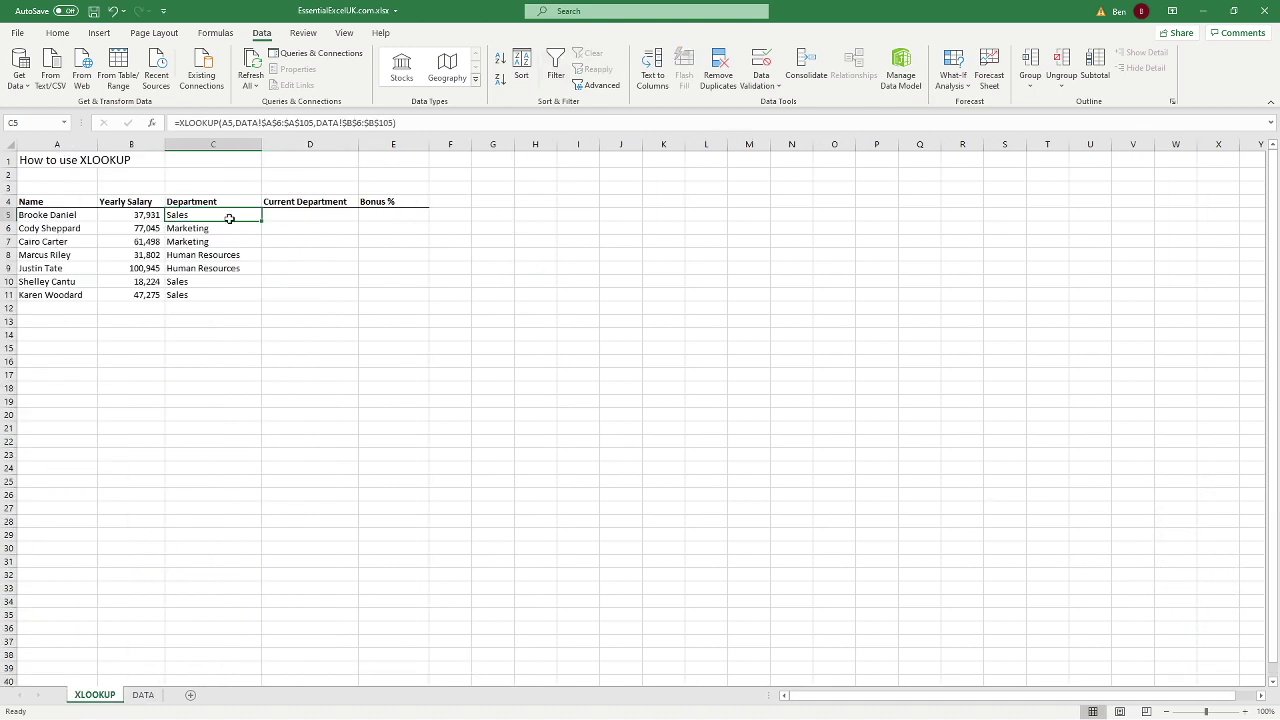
Step: Copy the XLOOKUP formula text from C5 into D5 under Current Department, keeping its references unchanged
left_click(310, 216)
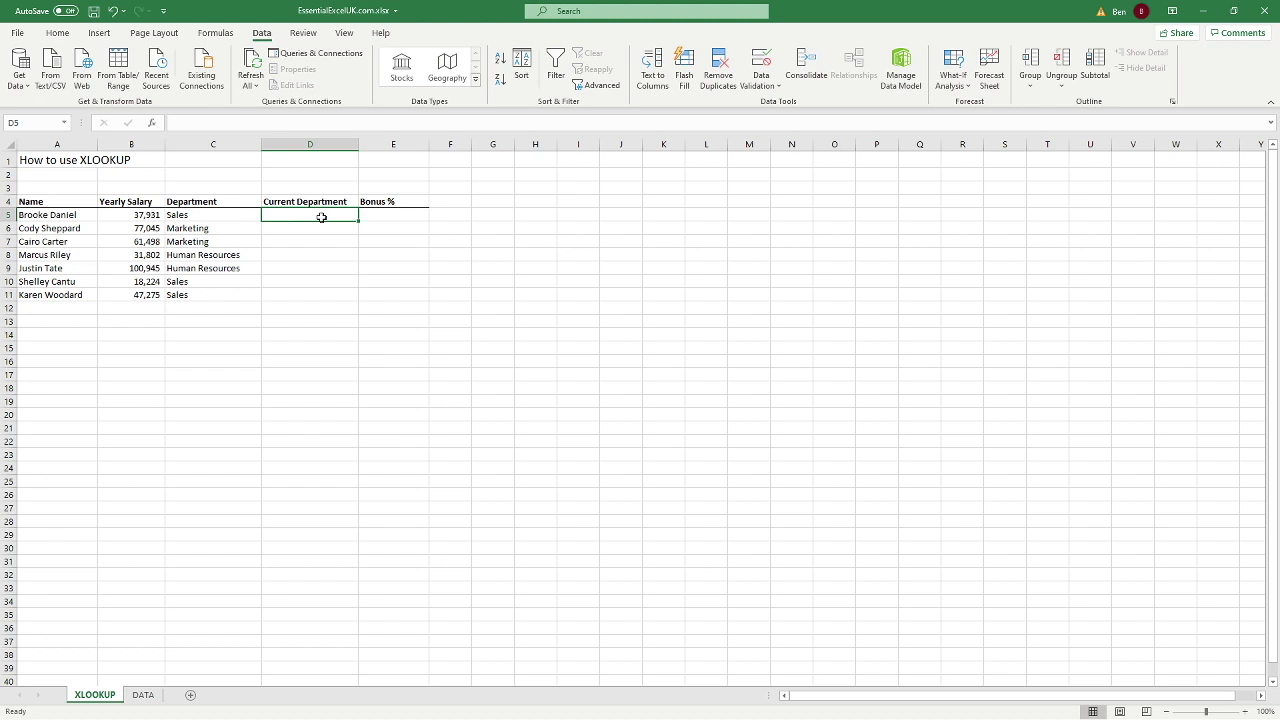
left_click(230, 215)
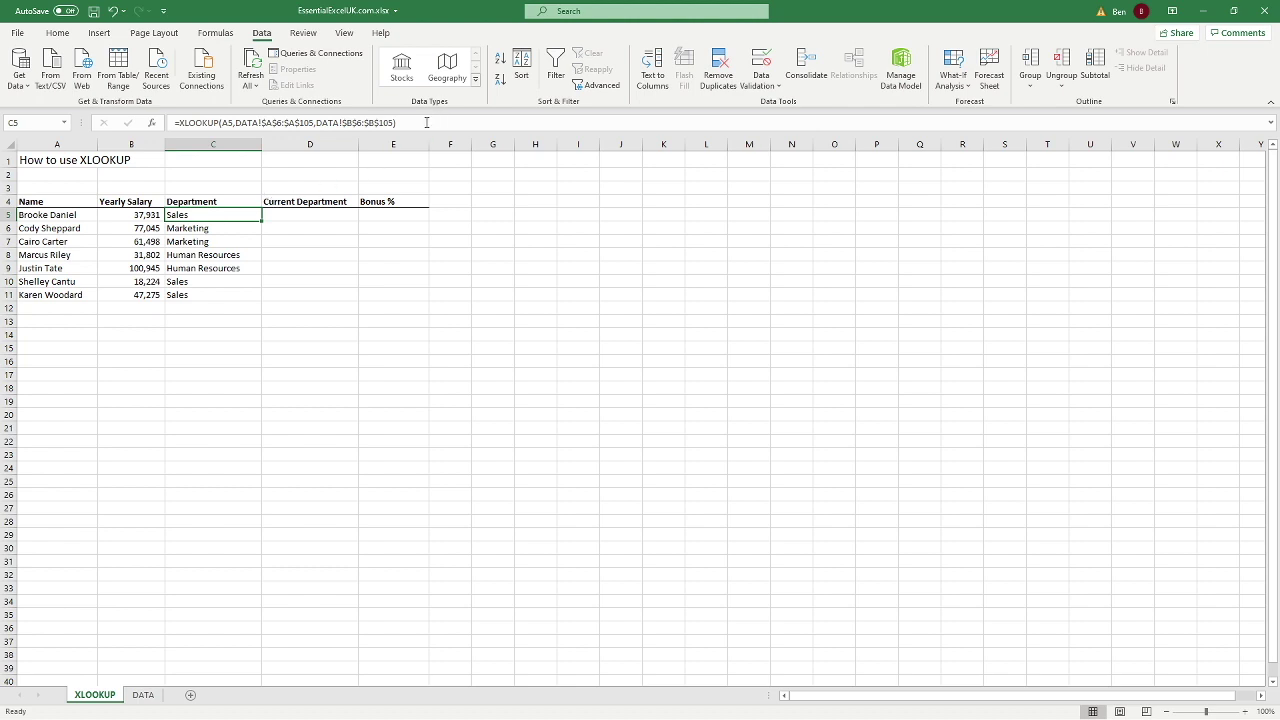
left_click_drag(410, 122, 174, 129)
key("ctrl+c")
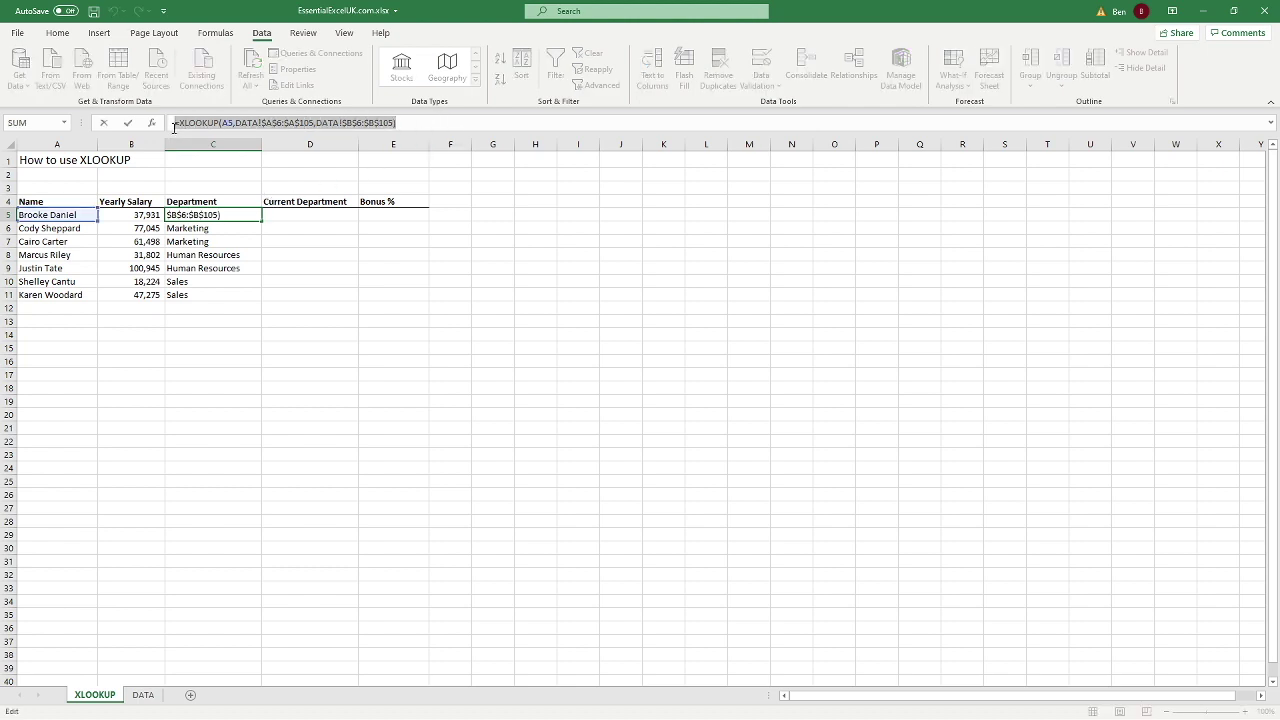
key("Tab")
left_click(234, 122)
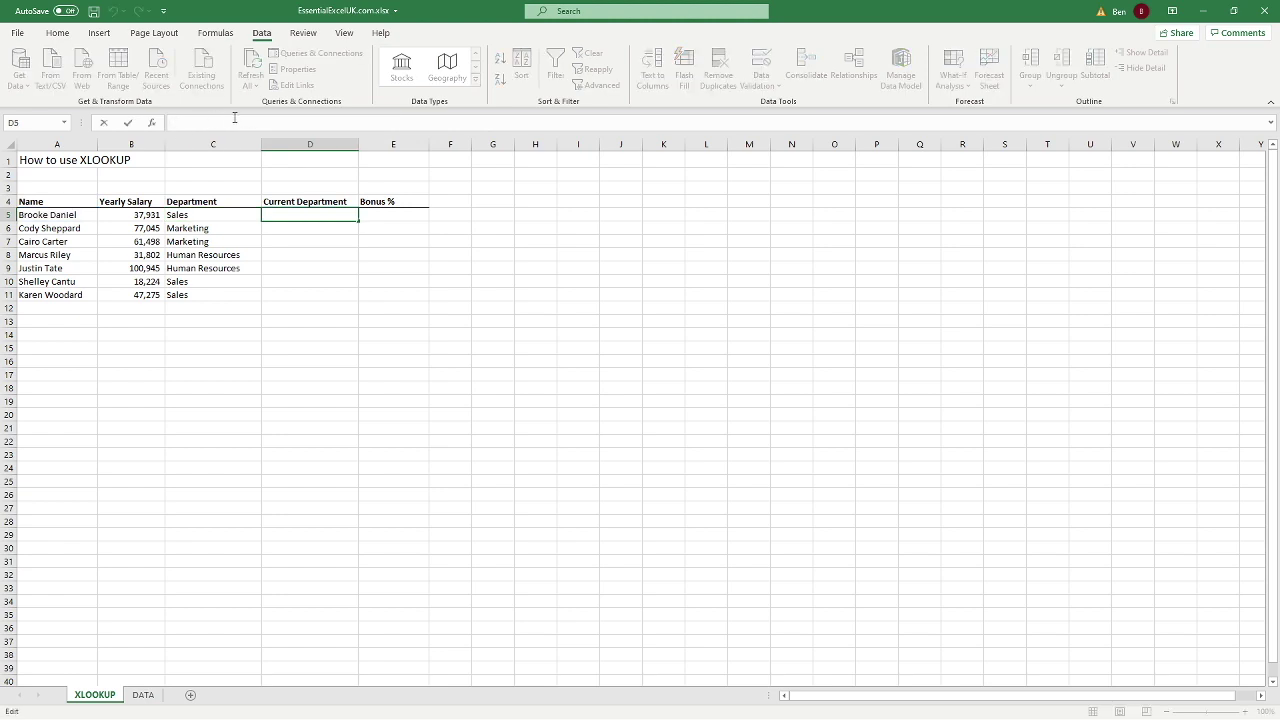
key("ctrl+v")
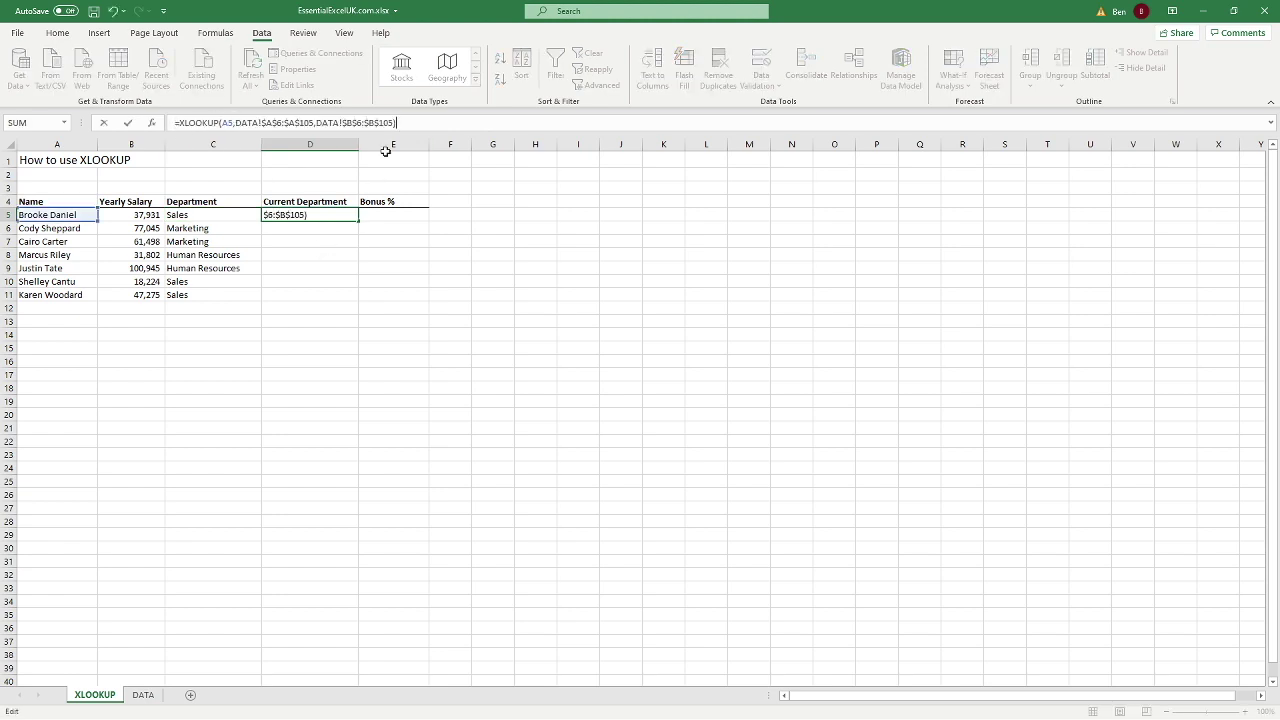
Step: Skip if_not_found and match_mode in D5's formula, set search_mode to -1 (Search last-to-first), and enter the formula
key("BackSpace")
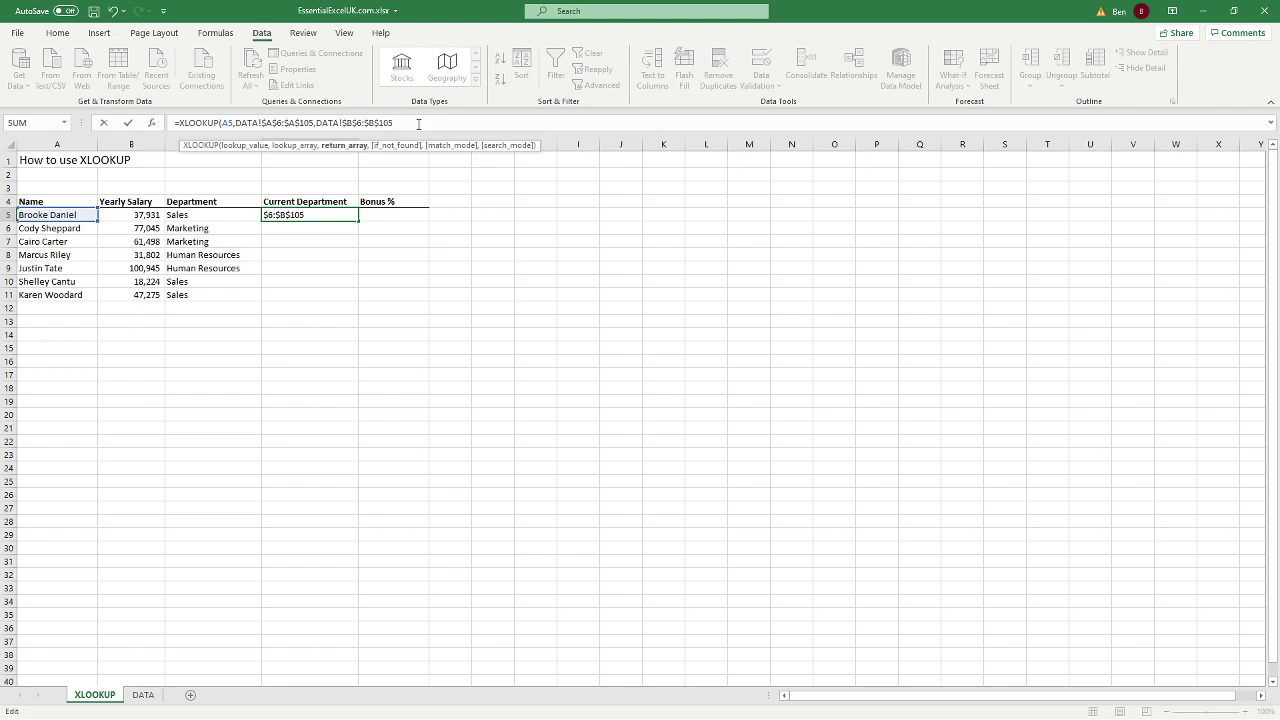
type(",")
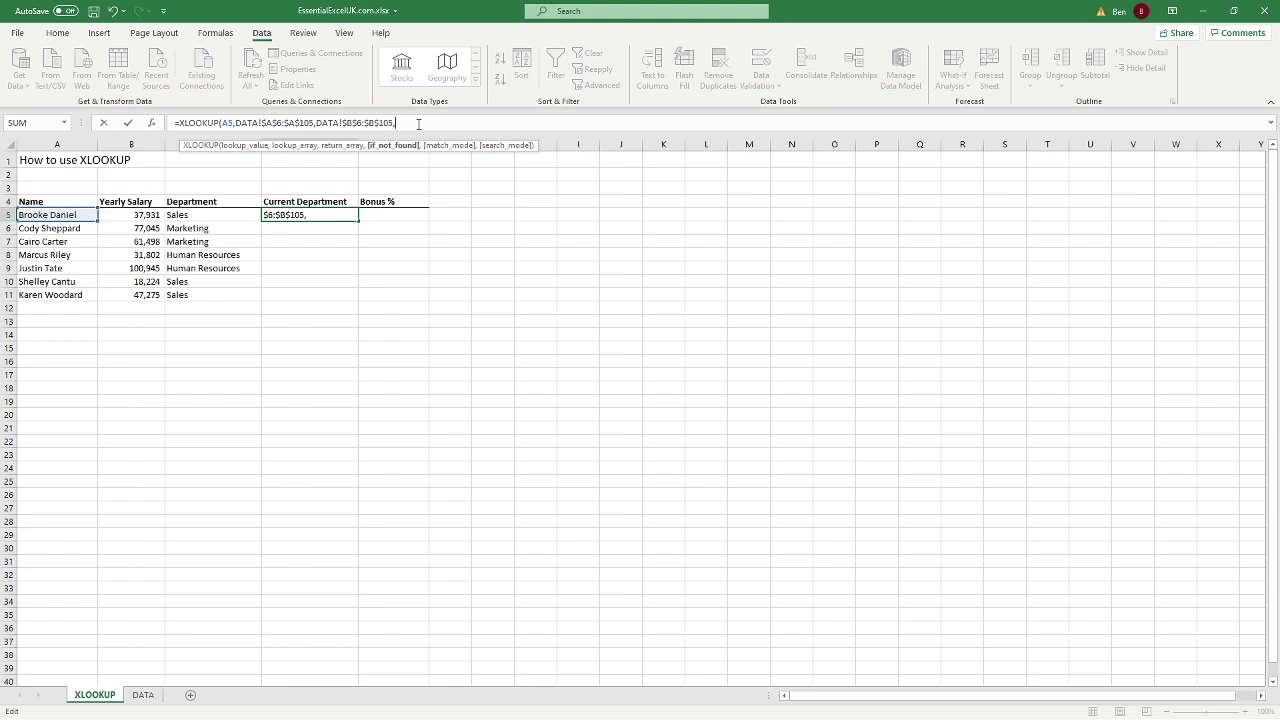
type(",")
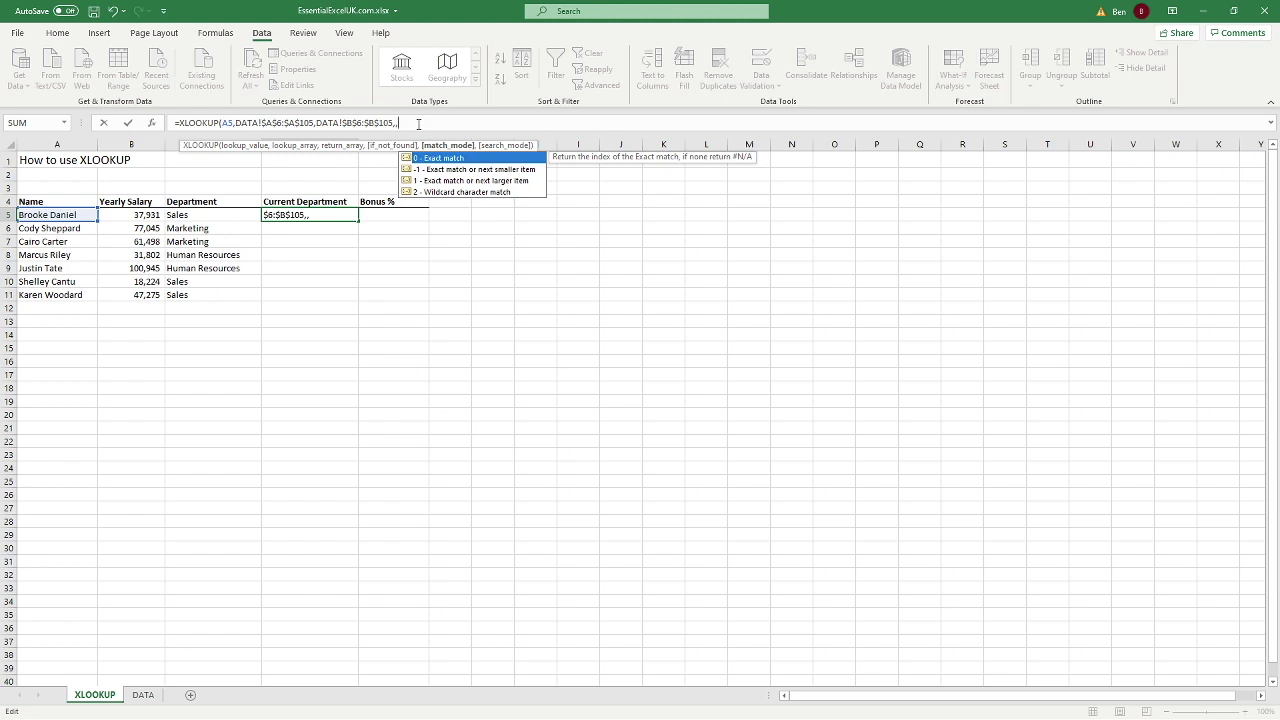
type(",")
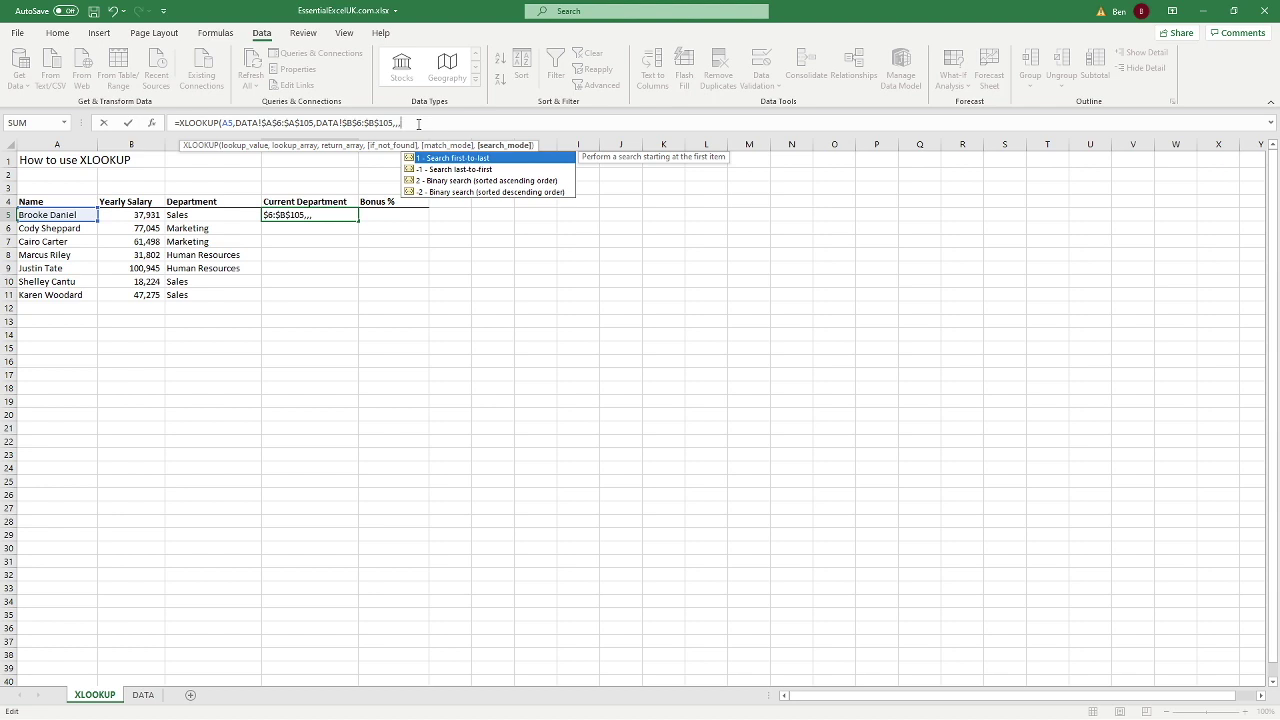
double_click(426, 170)
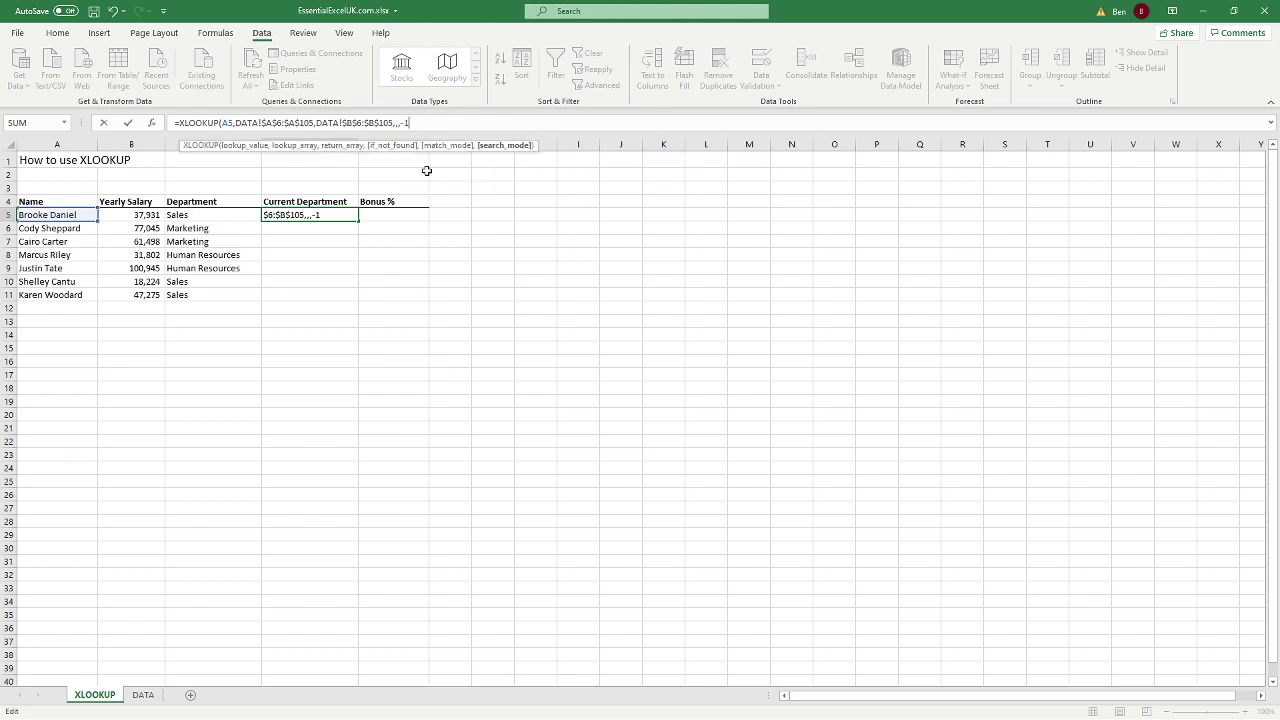
type(")")
key("Return")
key("Left")
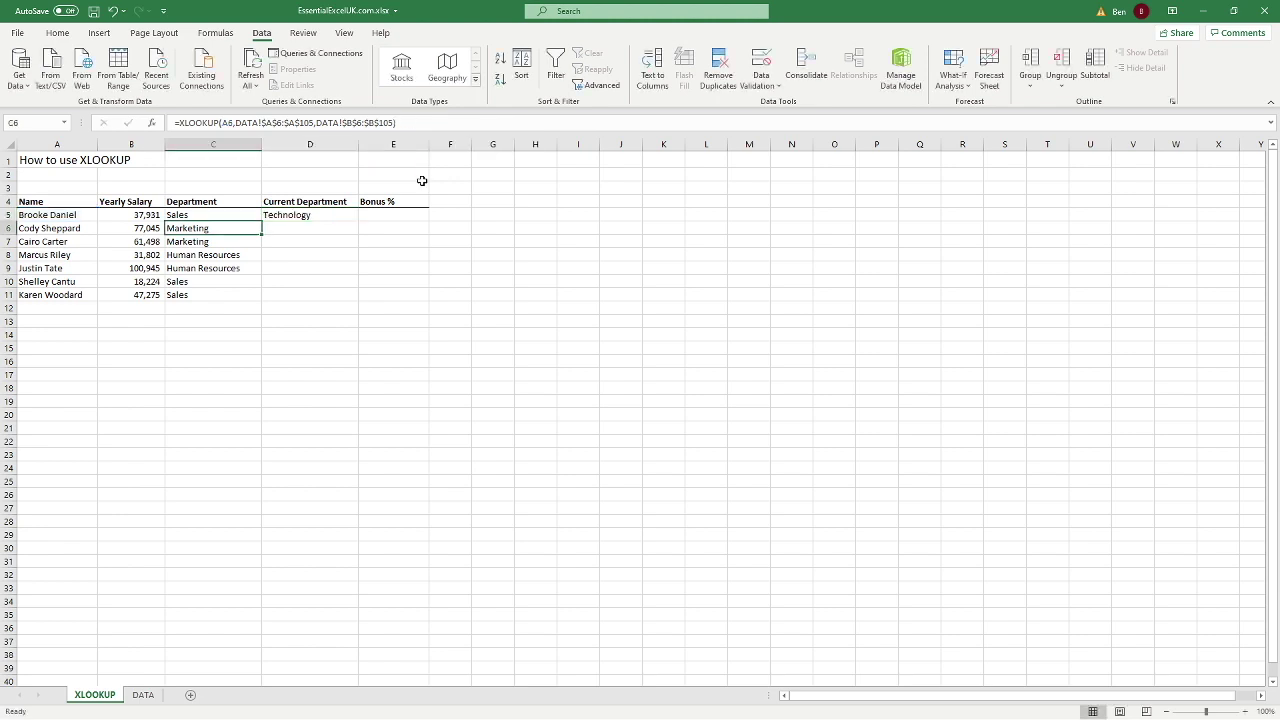
Step: Copy the last-to-first XLOOKUP formula from D5 down the Current Department column to D11
left_click_drag(72, 216, 183, 217)
left_click(185, 216)
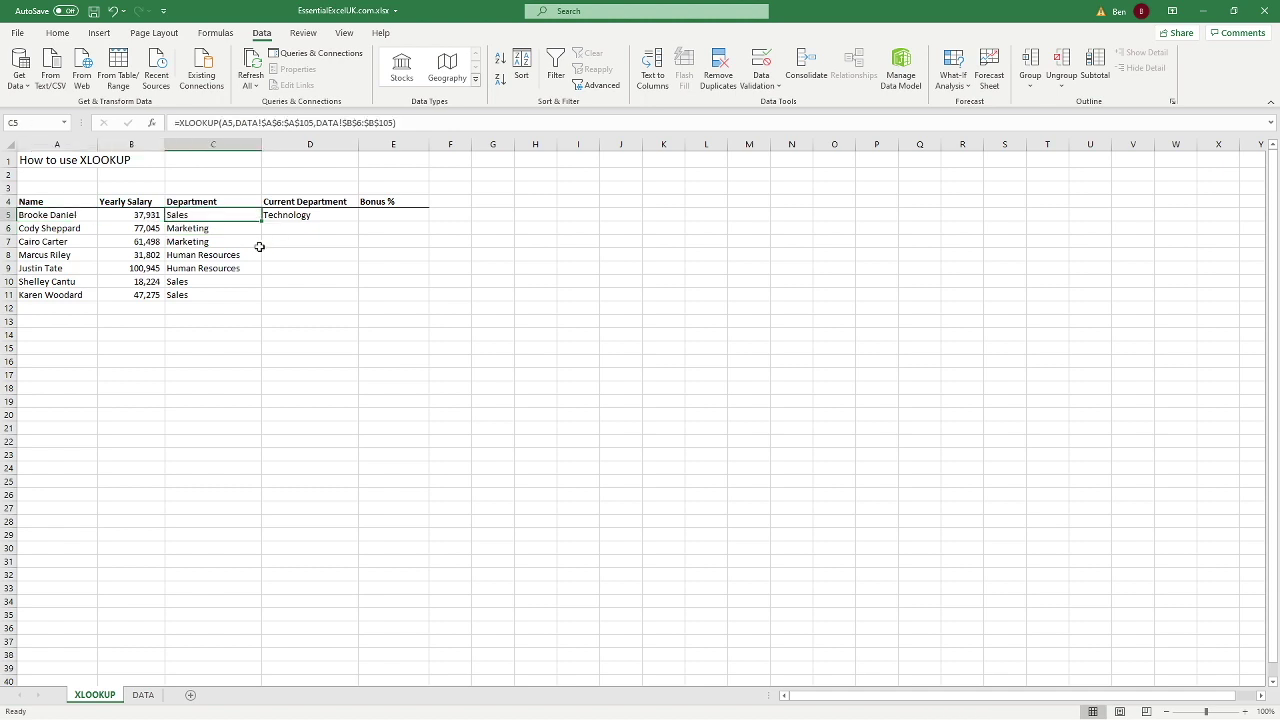
left_click(323, 218)
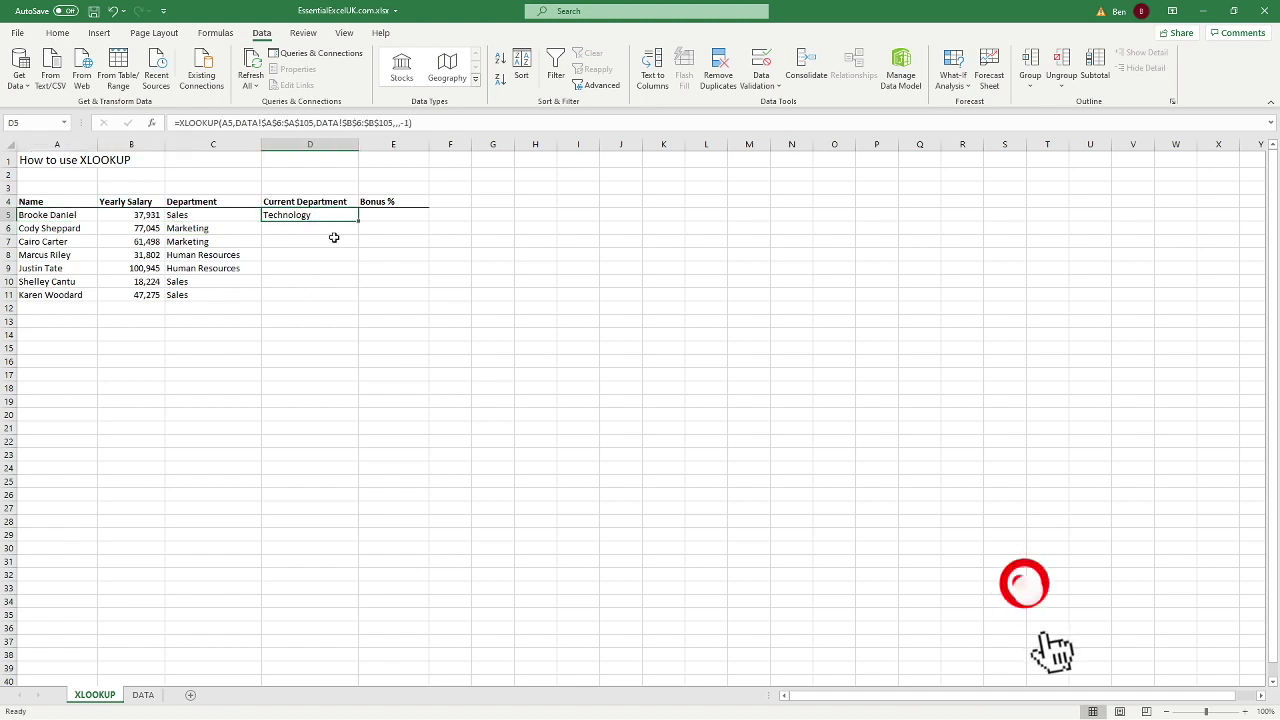
double_click(360, 220)
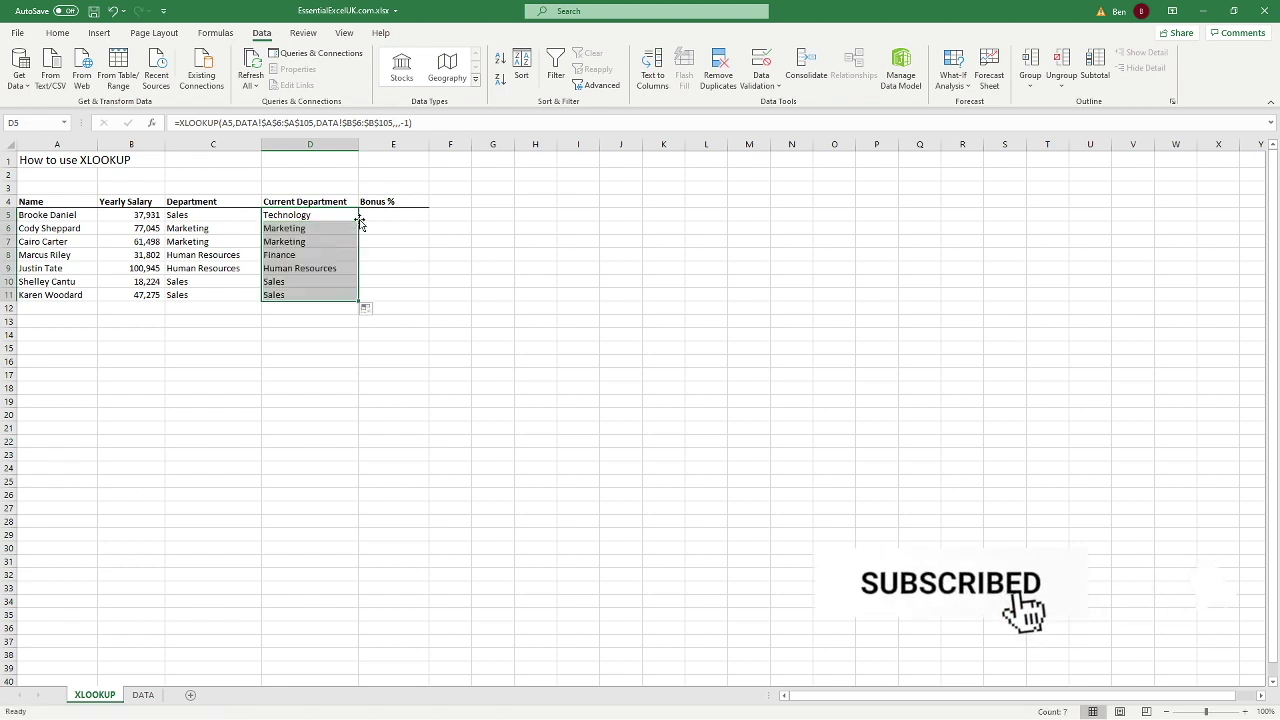
left_click(390, 229)
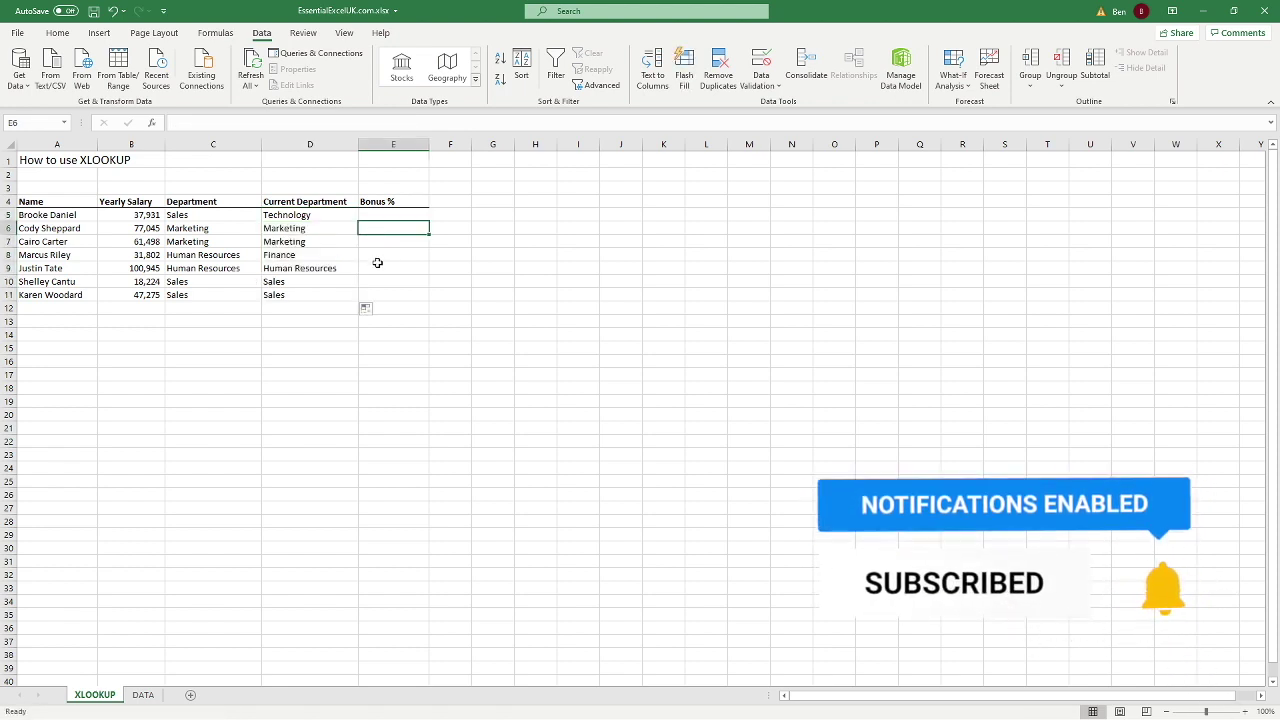
Step: Compare the Department and Current Department results in row 8, and review the XLOOKUP formulas in C7 and D6
left_click(72, 257)
left_click_drag(72, 257, 377, 257)
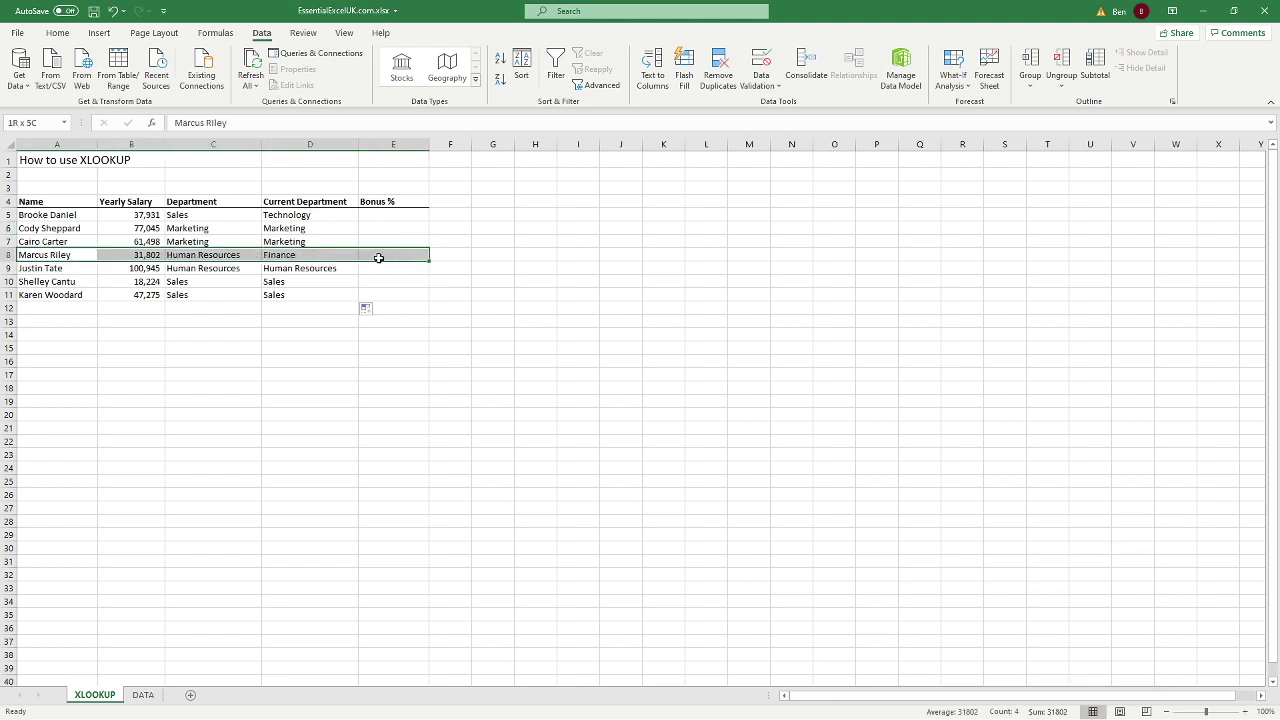
left_click(197, 252)
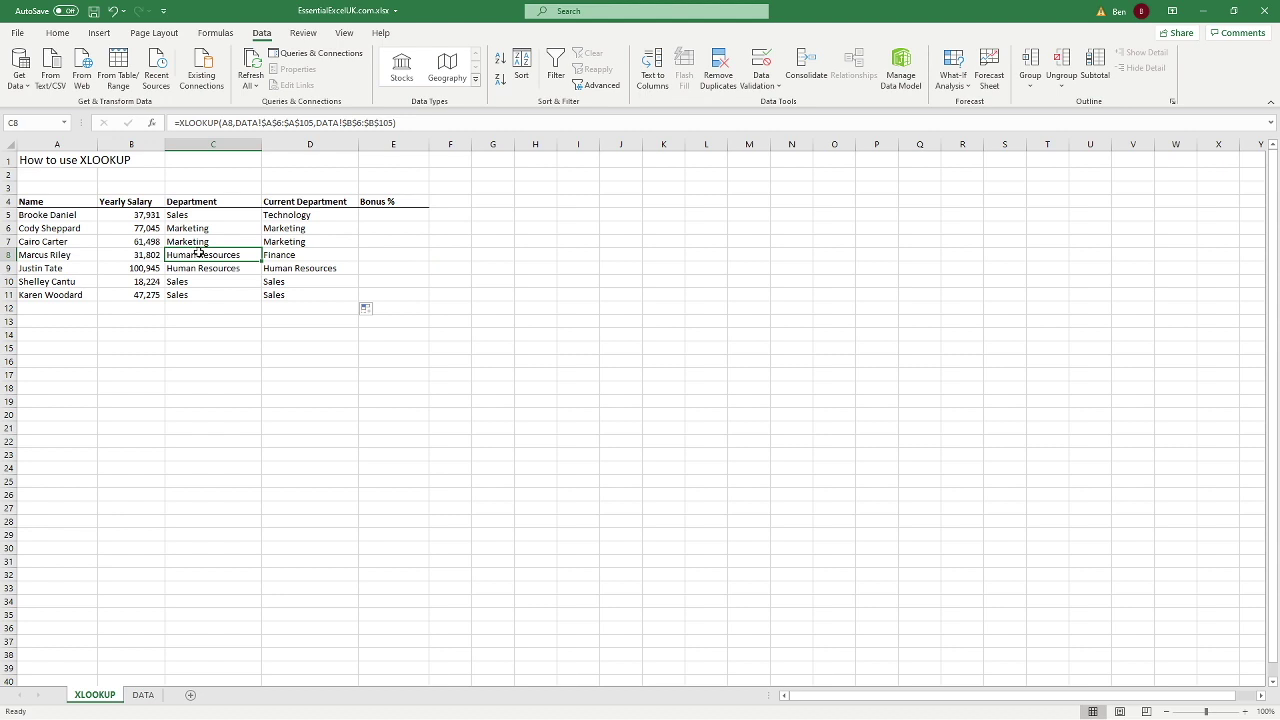
left_click(320, 259)
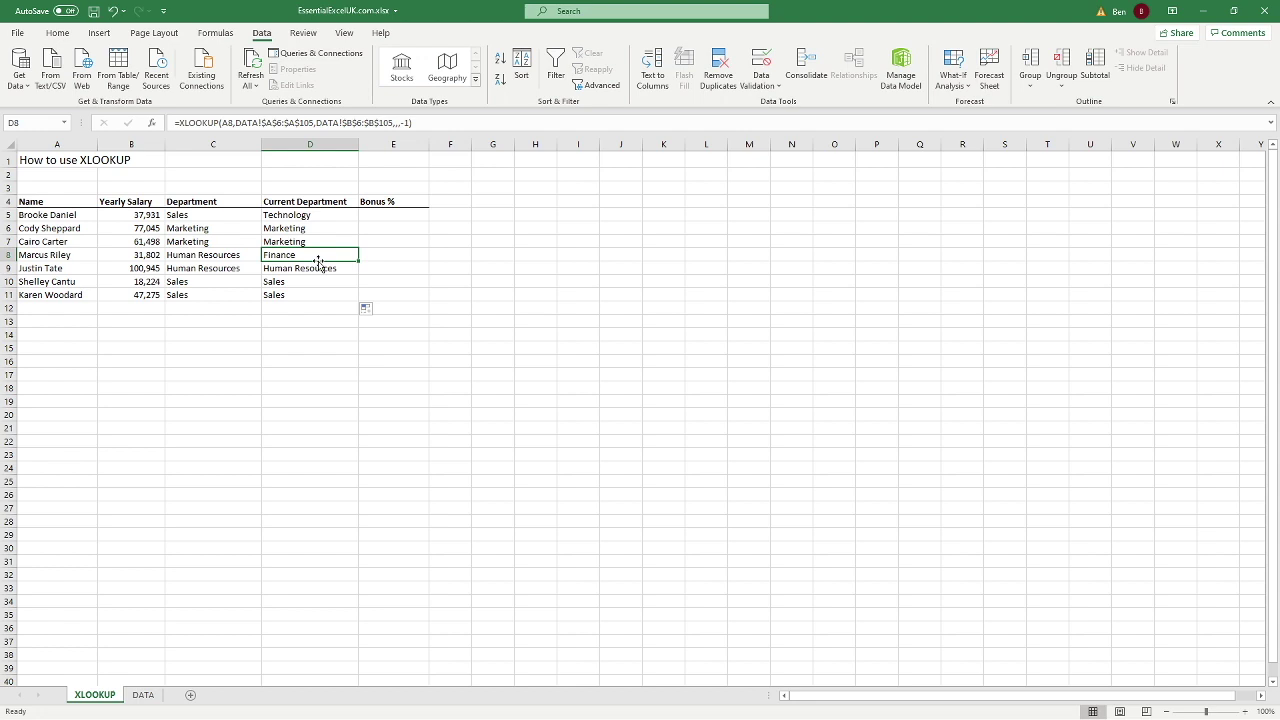
left_click(188, 240)
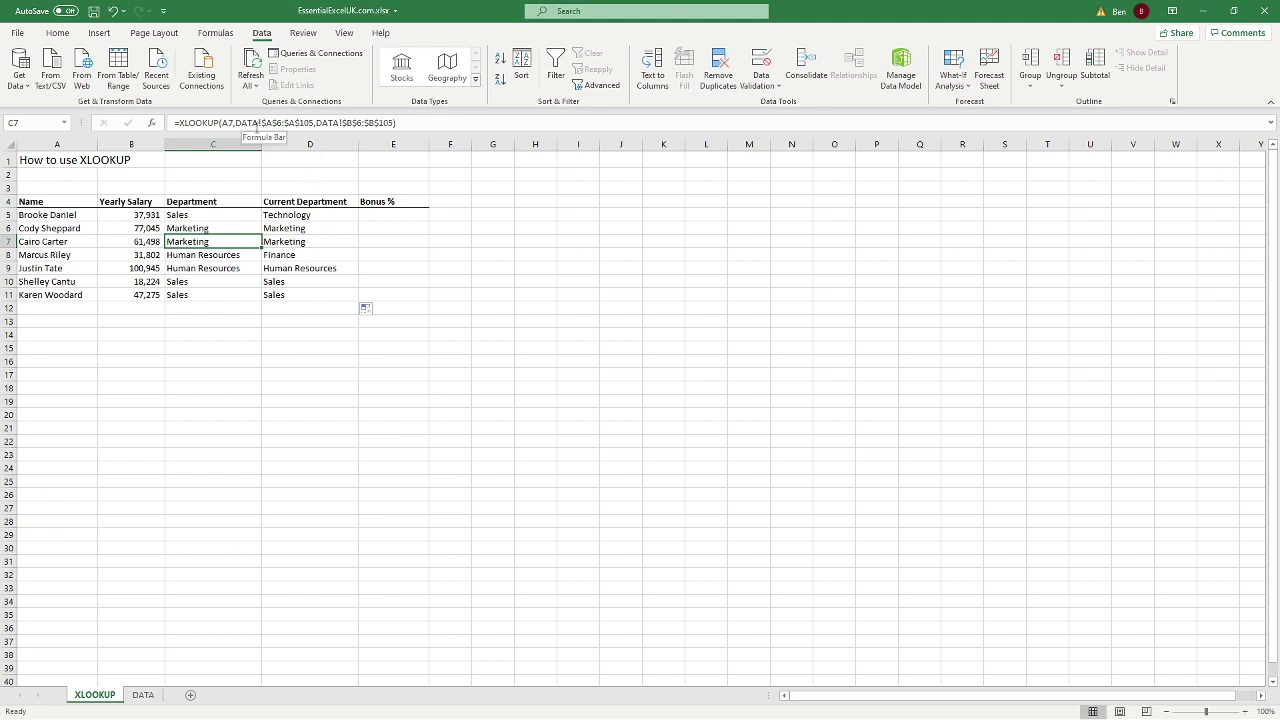
left_click_drag(235, 123, 396, 122)
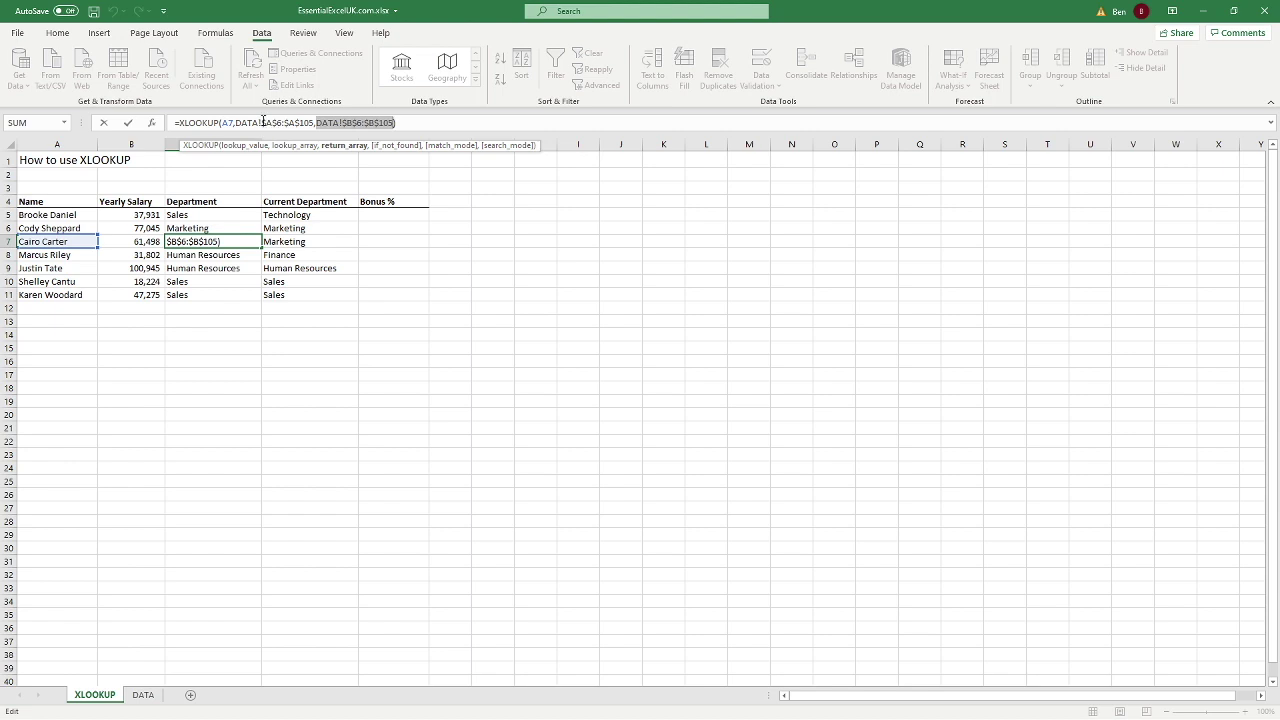
left_click(409, 125)
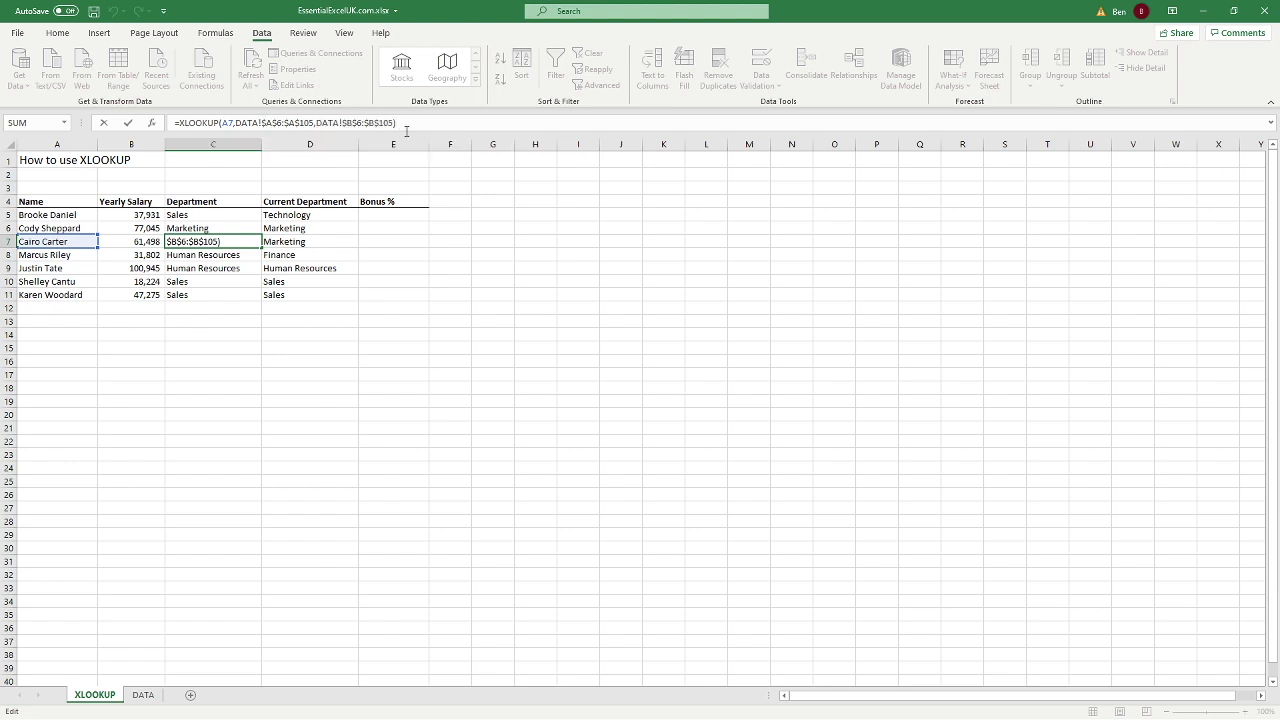
key("Return")
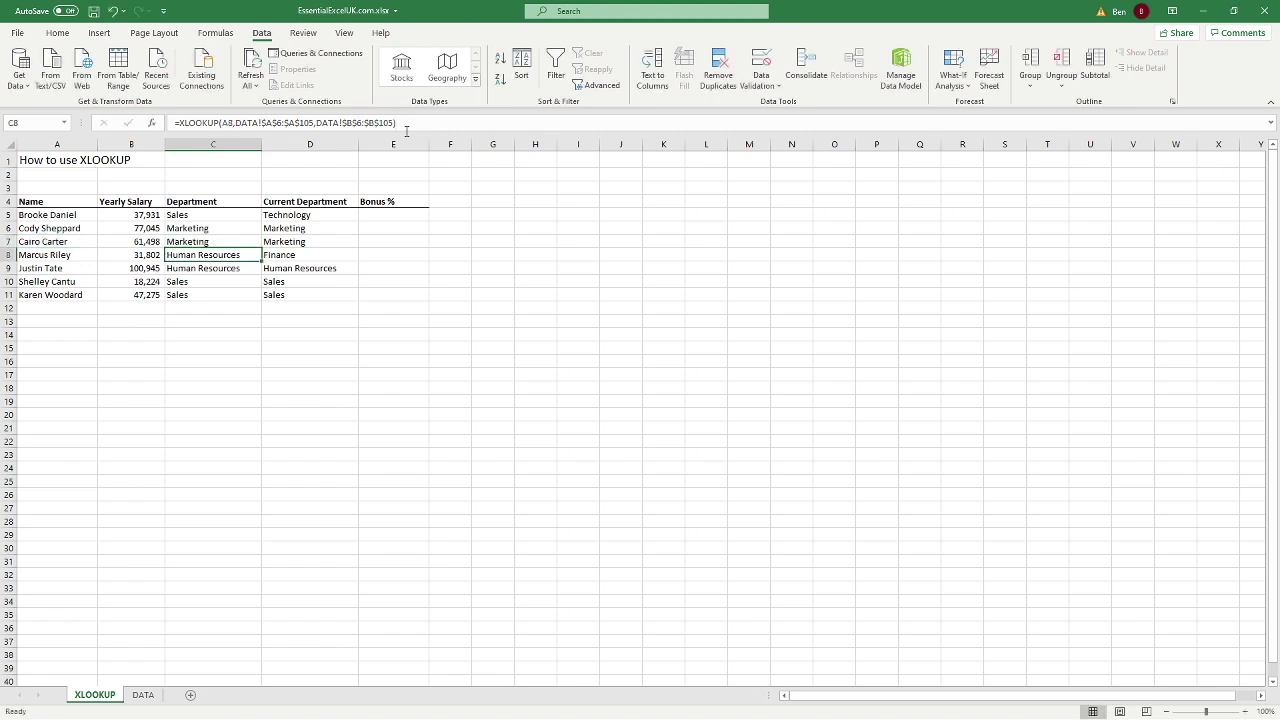
left_click(350, 224)
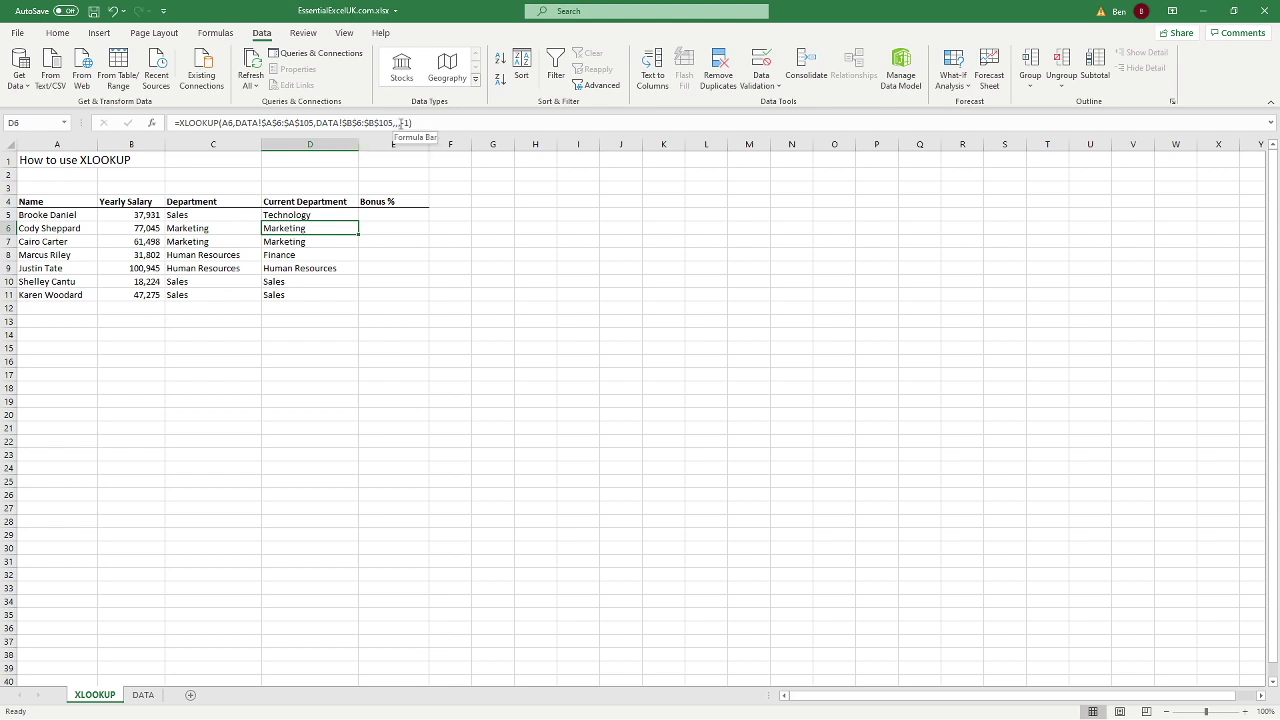
left_click(395, 216)
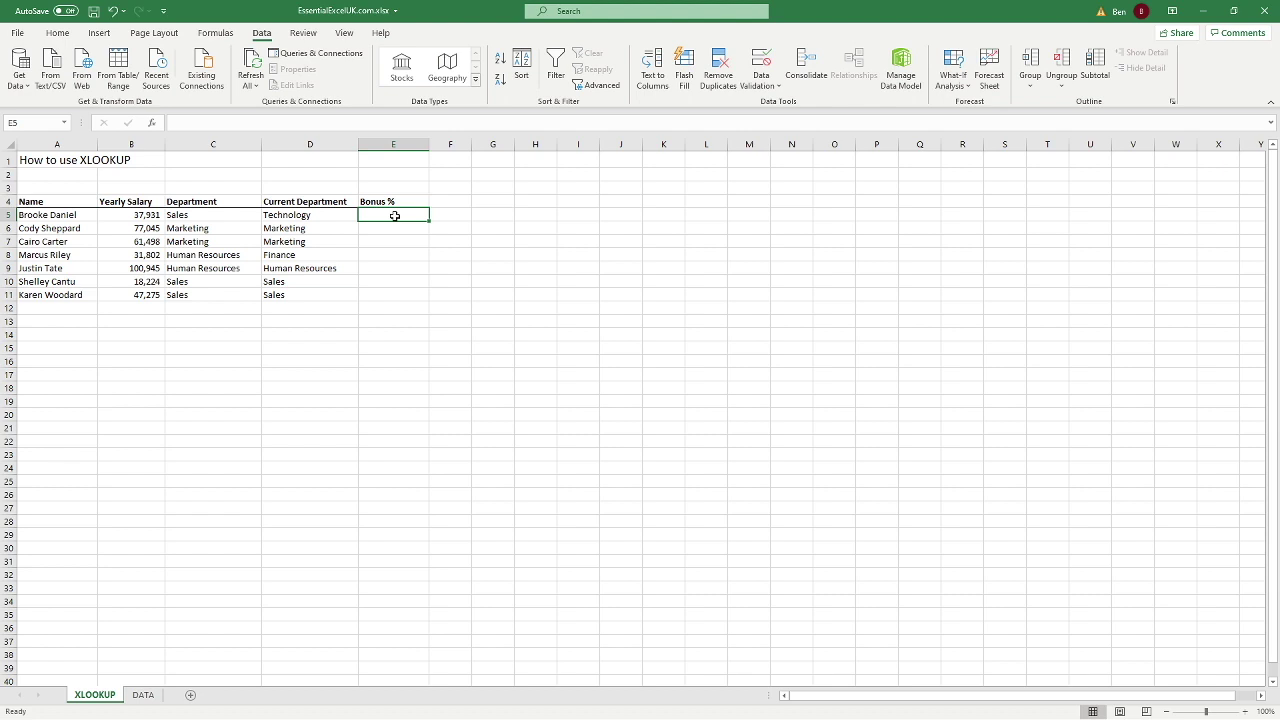
type("=XLOOKUP(")
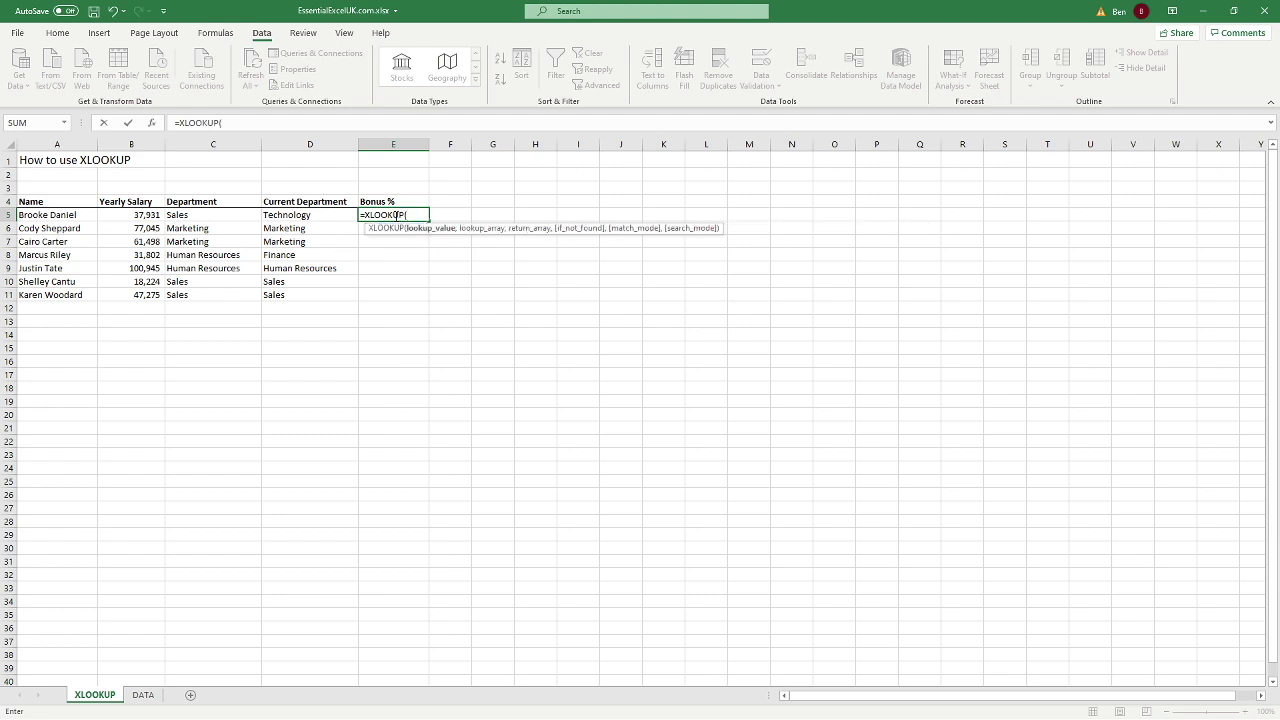
left_click(67, 215)
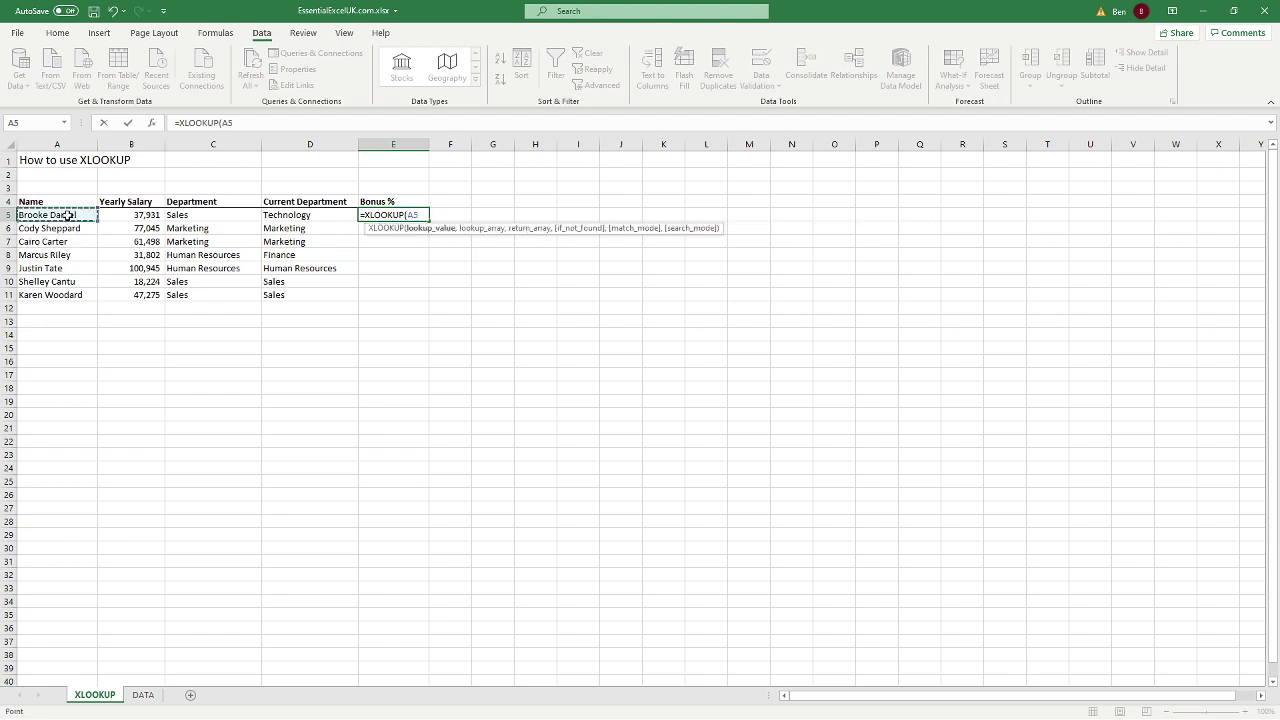
left_click(119, 215)
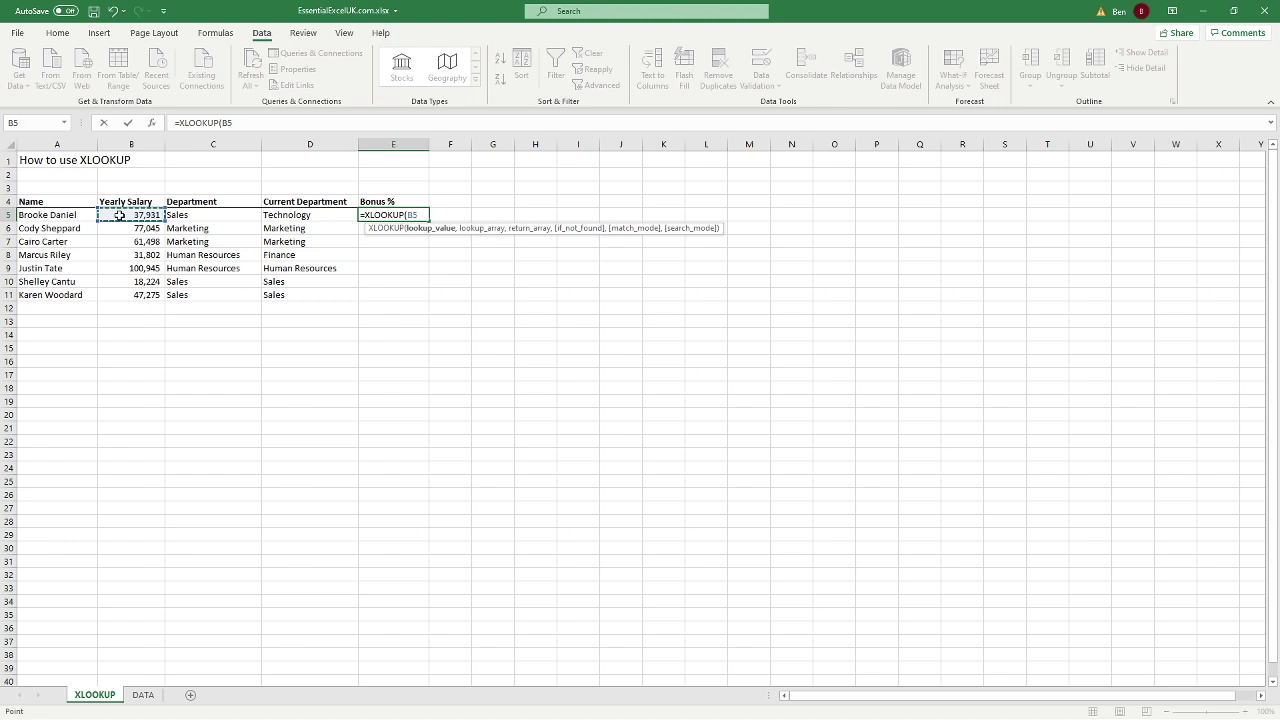
type(",")
left_click(142, 695)
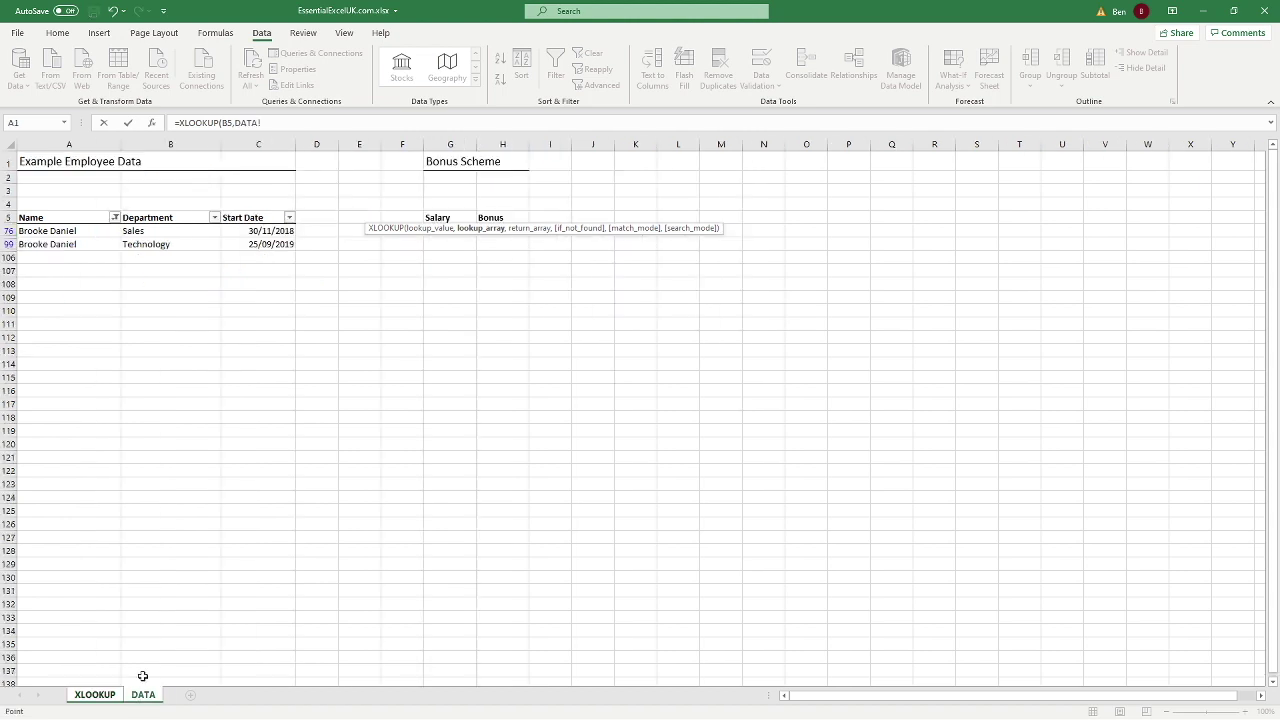
left_click(116, 219)
left_click(633, 404)
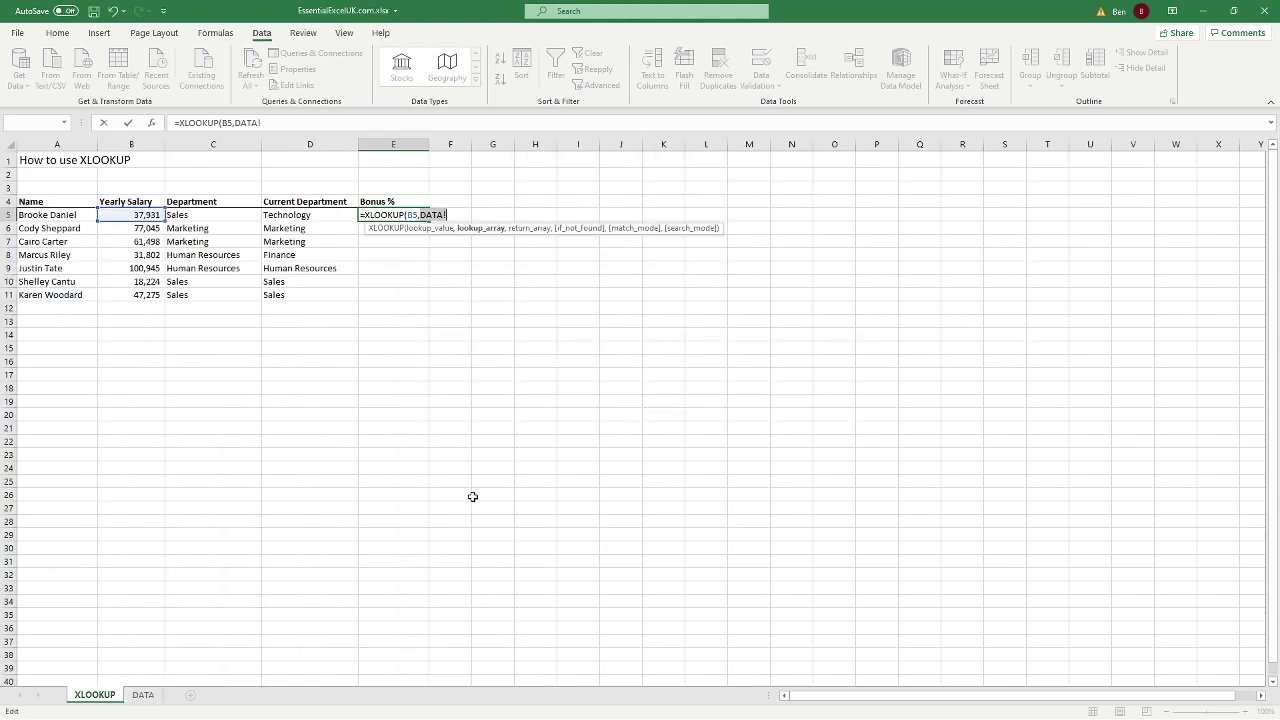
key("Escape")
Step: Clear the Name filter on the DATA sheet so all employee and bonus rows show, and return to the XLOOKUP sheet
left_click(142, 695)
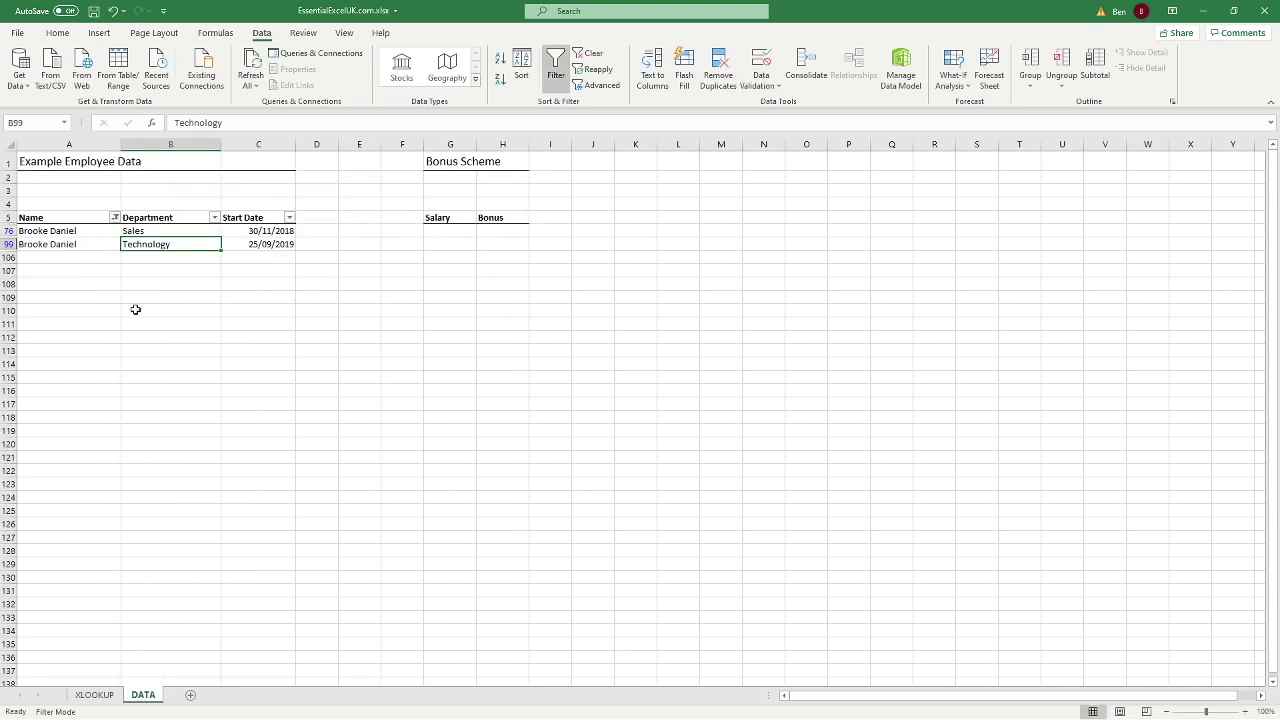
left_click(600, 54)
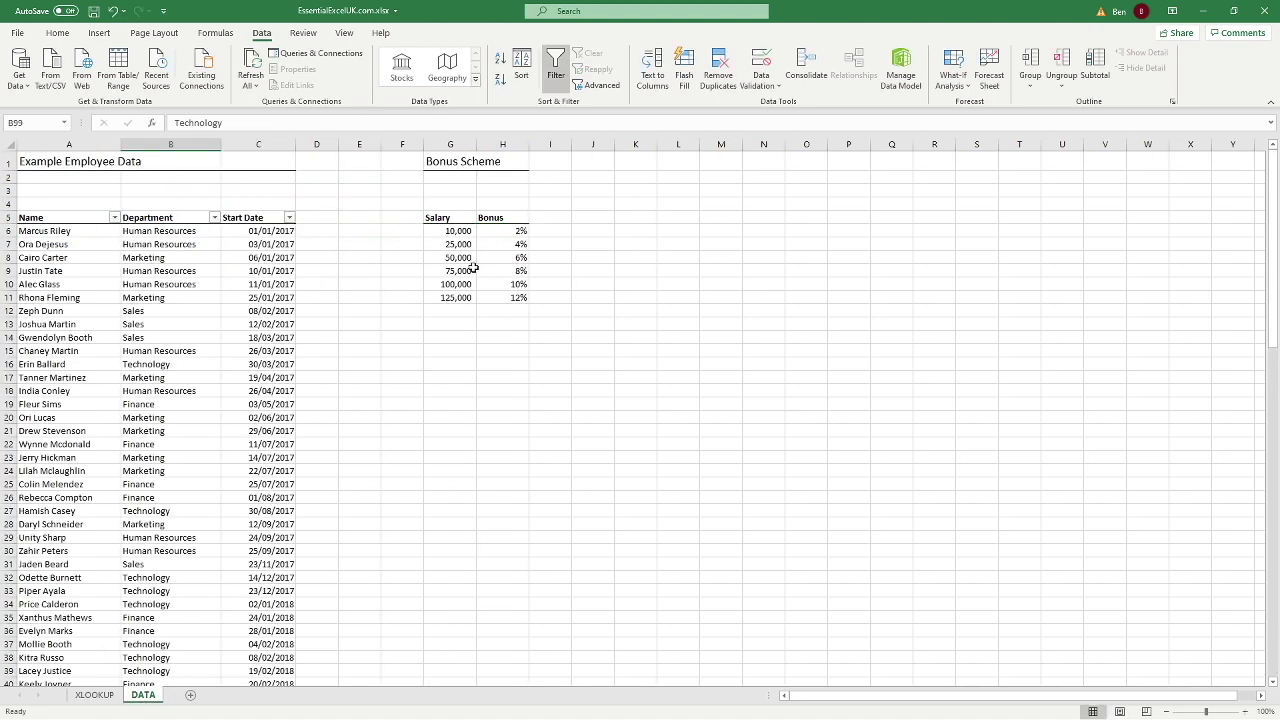
left_click(447, 342)
left_click(100, 695)
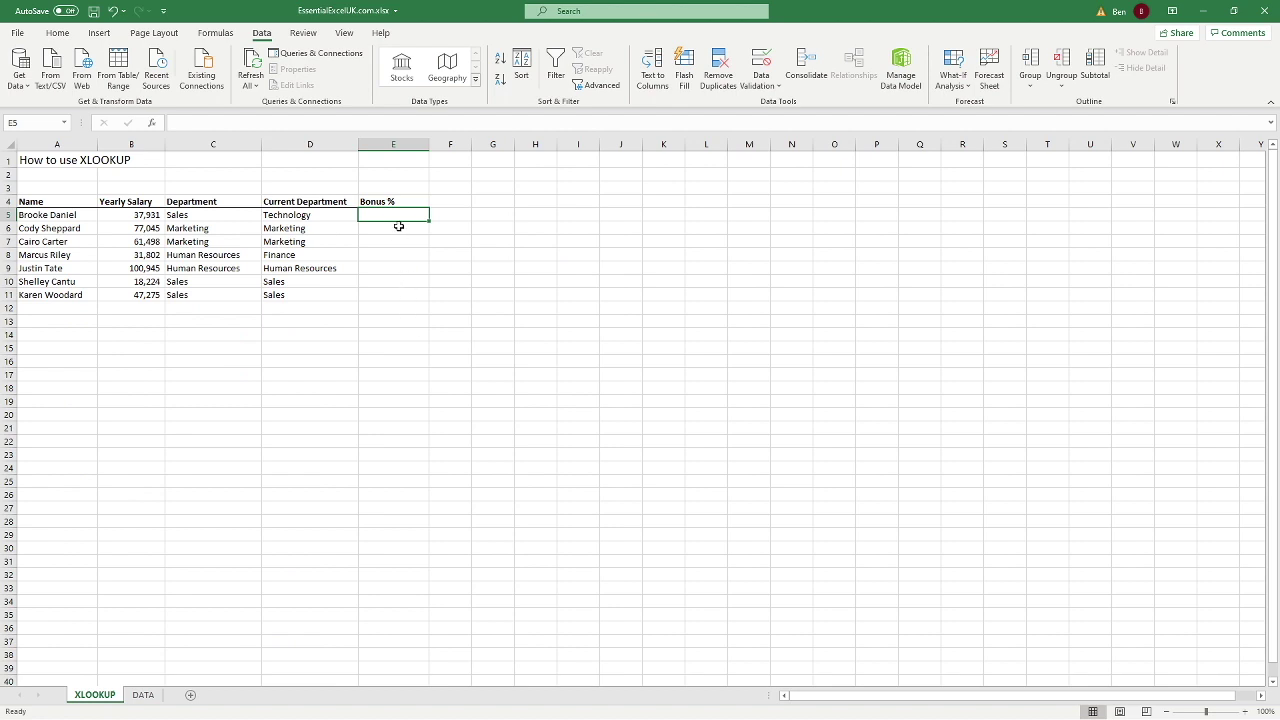
type("=xlooo")
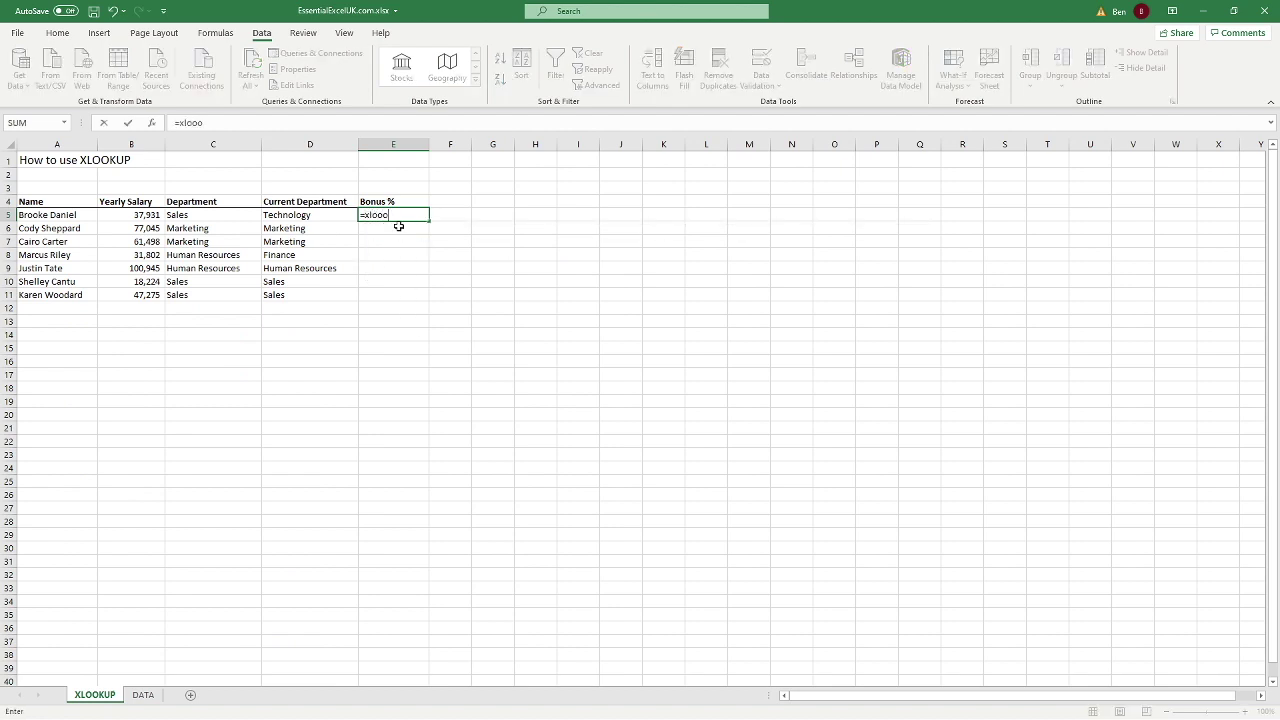
key("Tab")
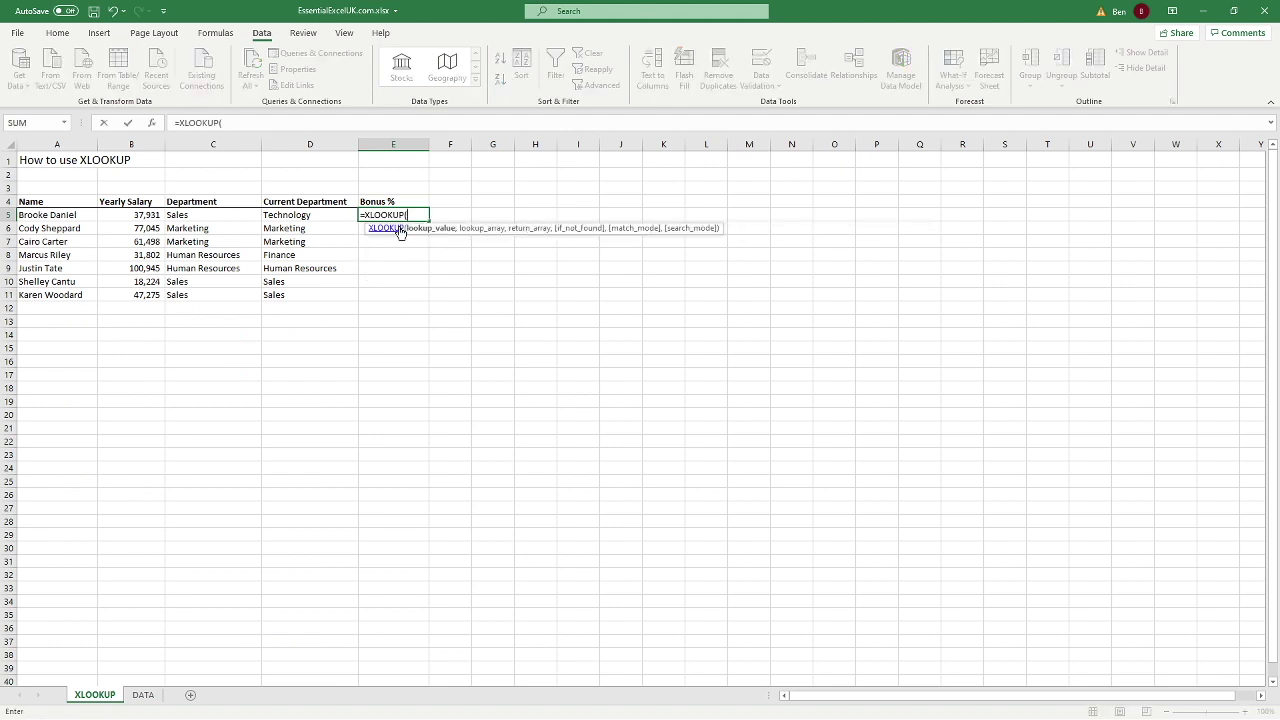
left_click(53, 214)
type(",")
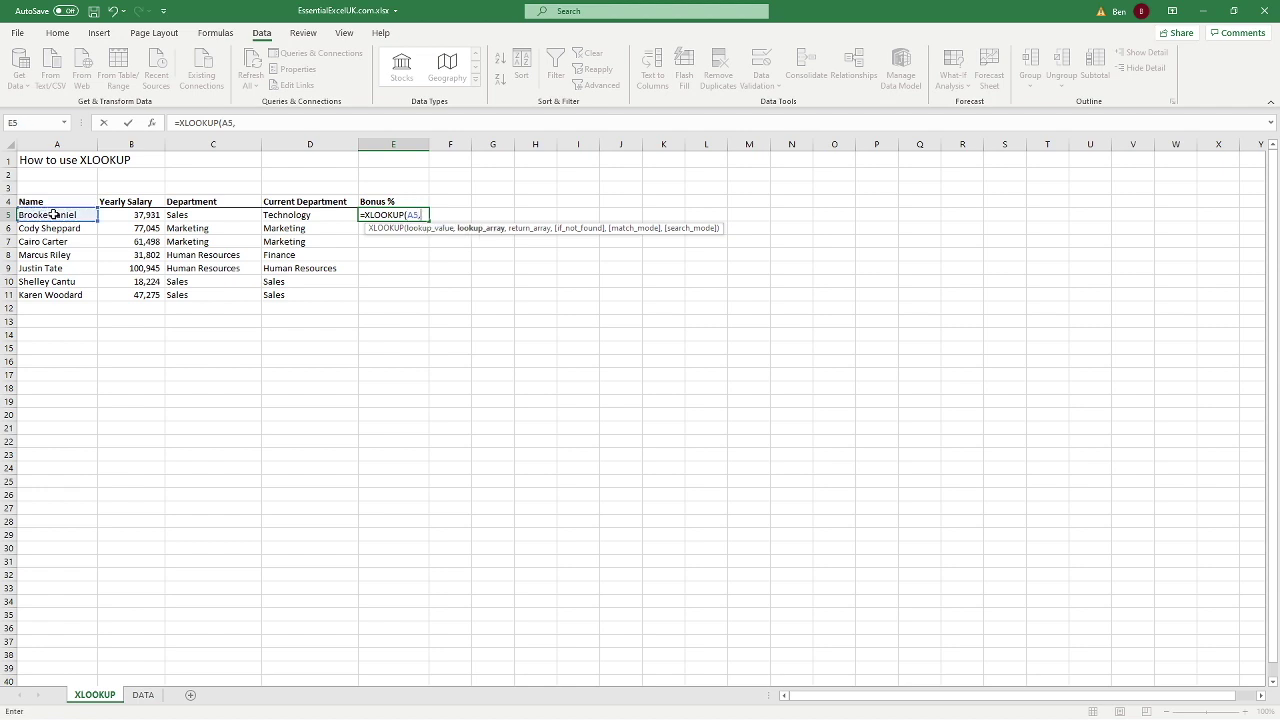
left_click(142, 695)
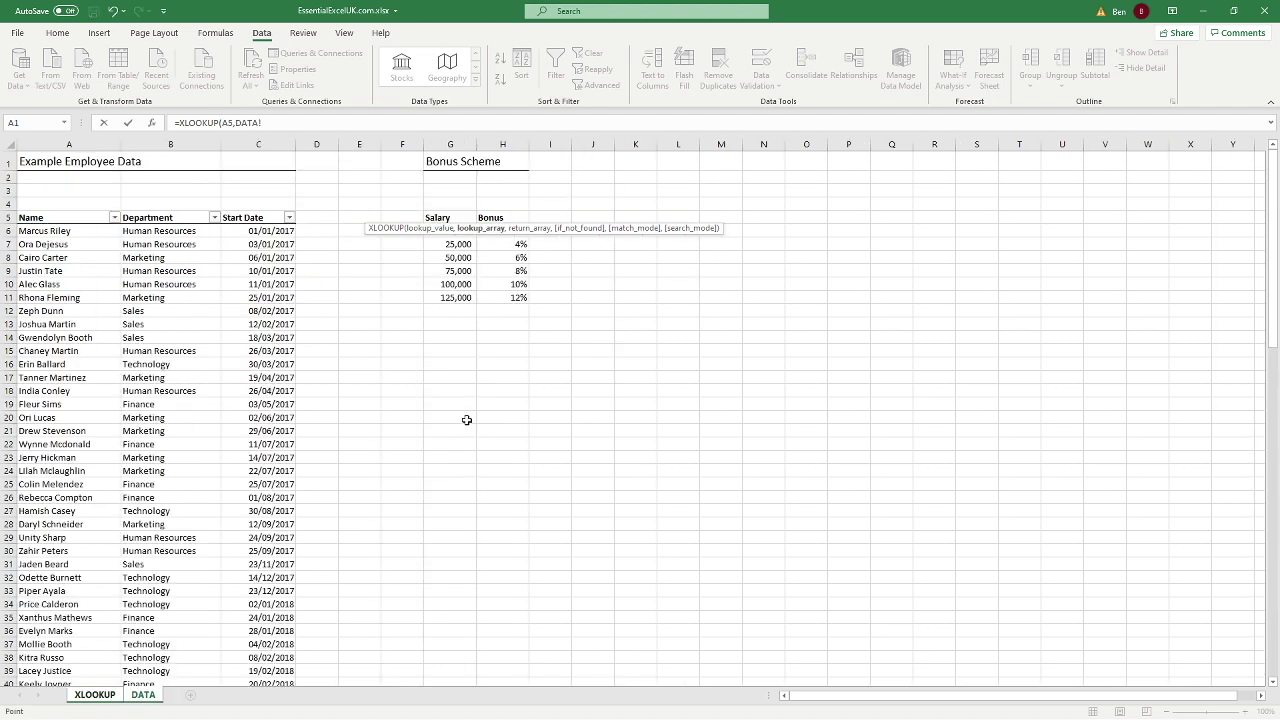
left_click_drag(510, 230, 624, 189)
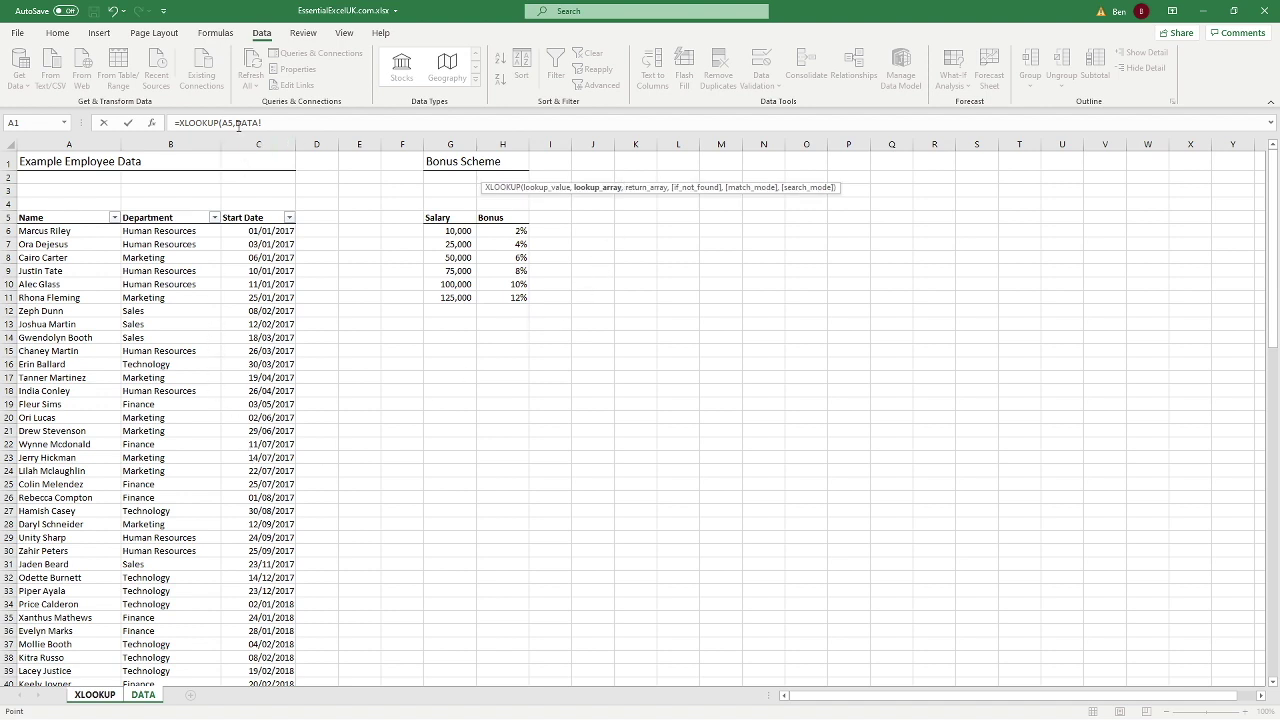
key("Escape")
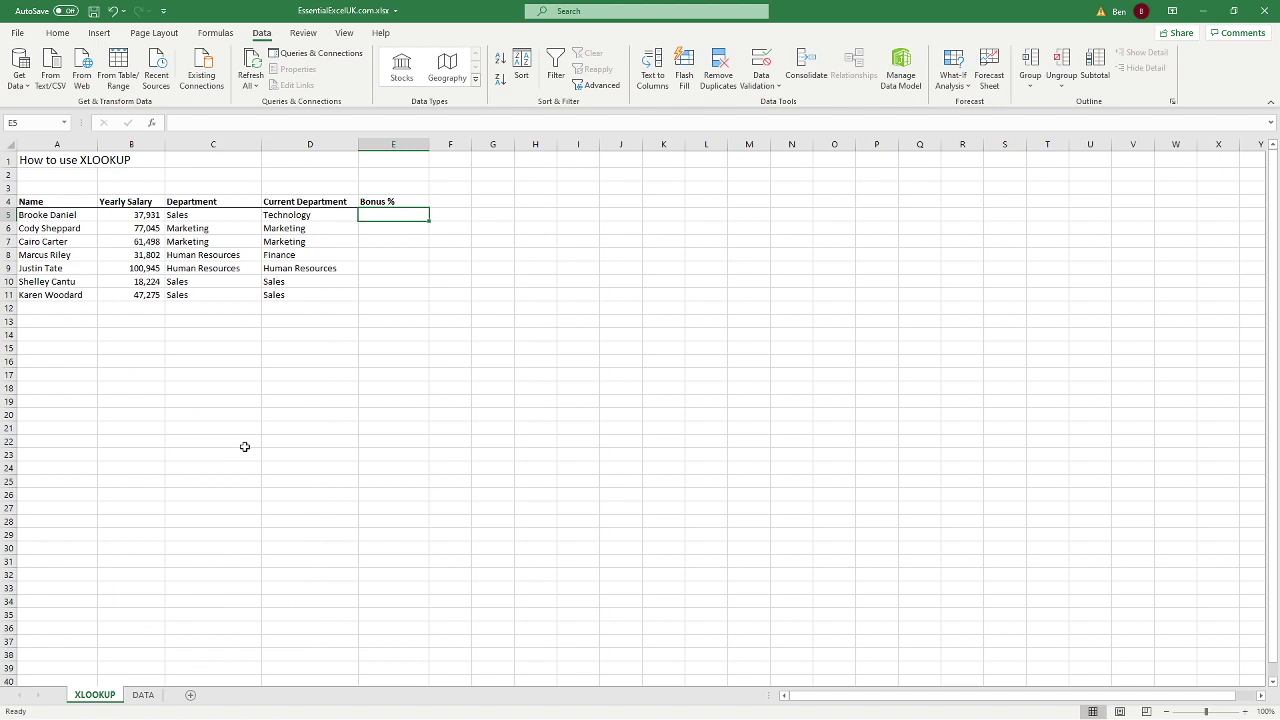
Step: Begin an XLOOKUP formula in E5 with B5 as lookup value and the absolute Salary range DATA!$G$6:$G$11 as lookup array
type("=")
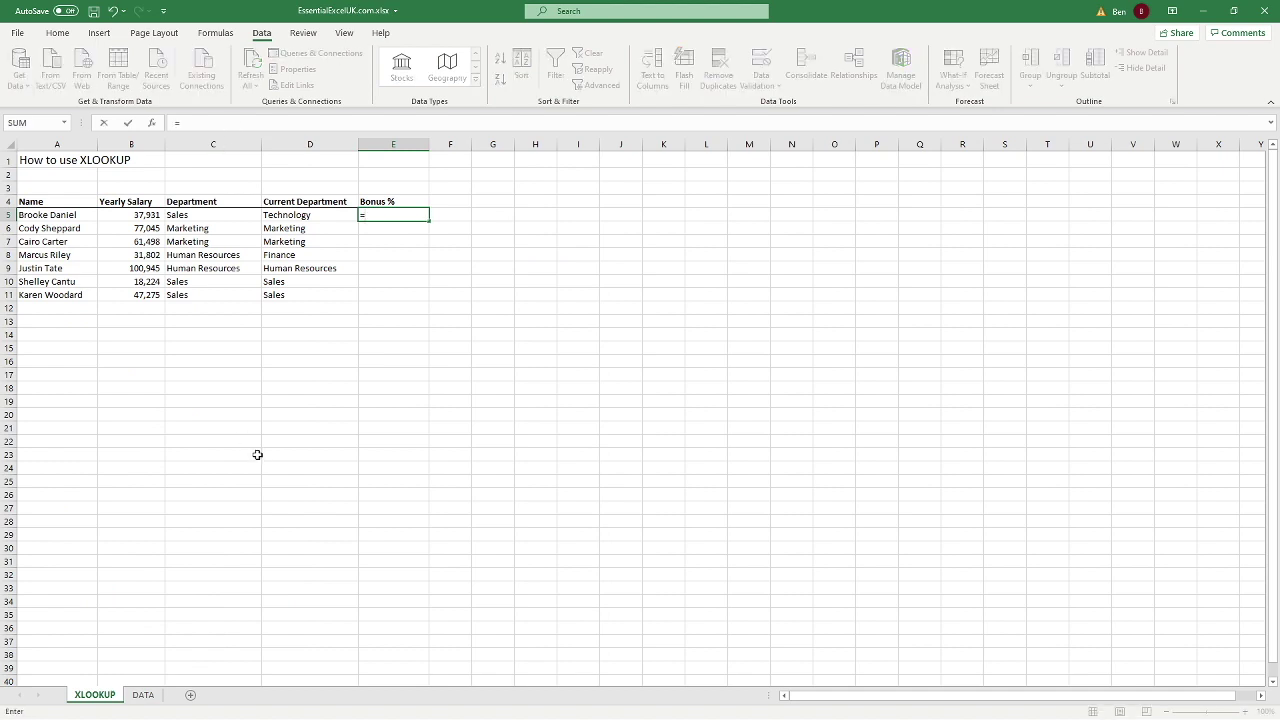
type("XLOOKUP(")
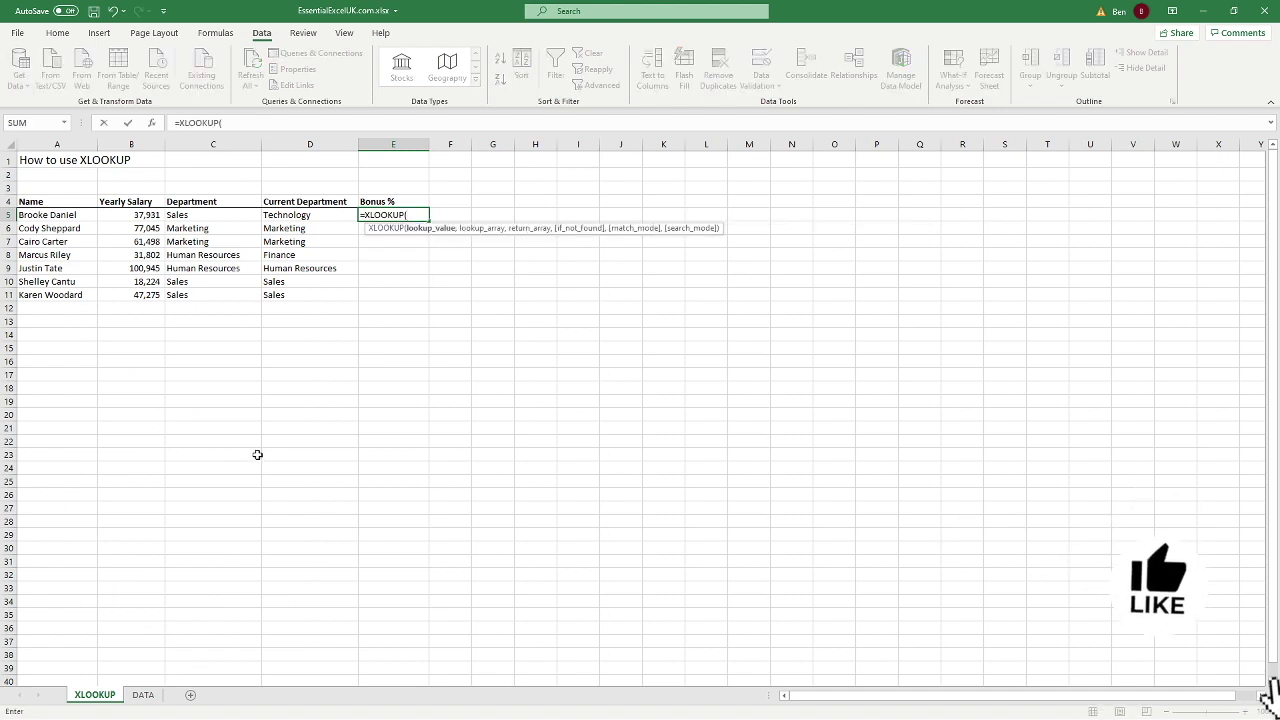
left_click(145, 215)
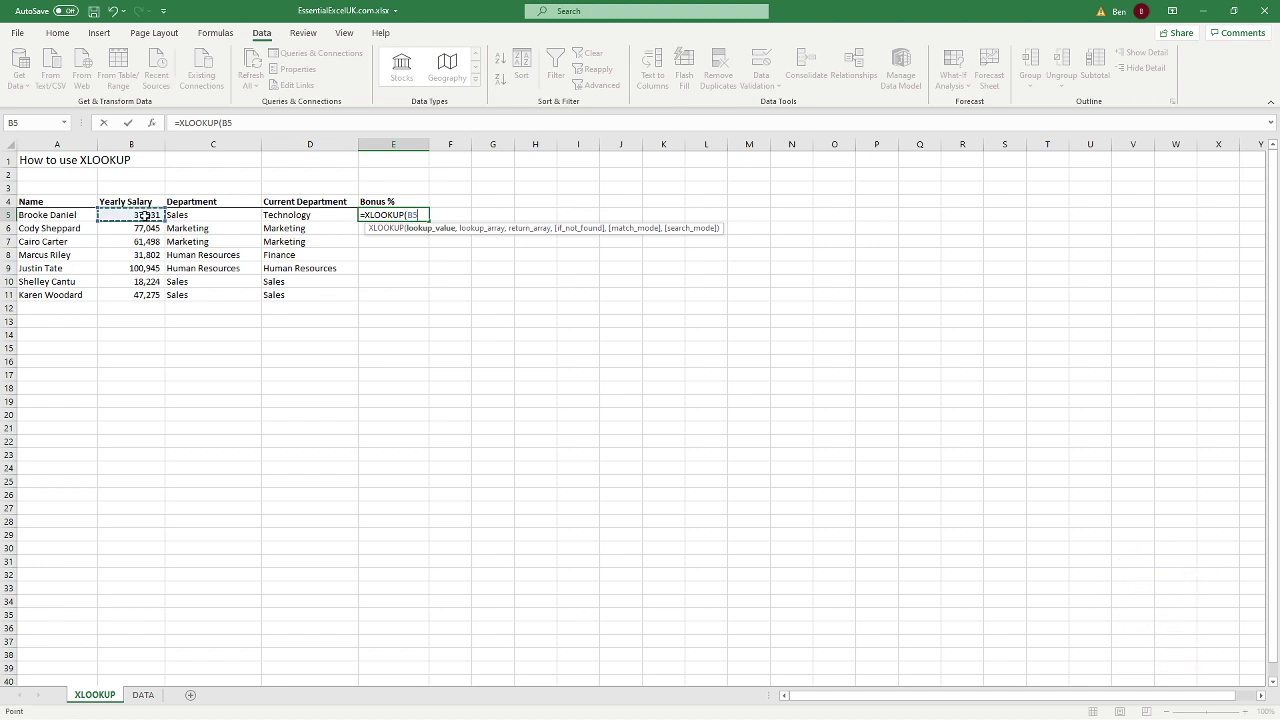
type(",")
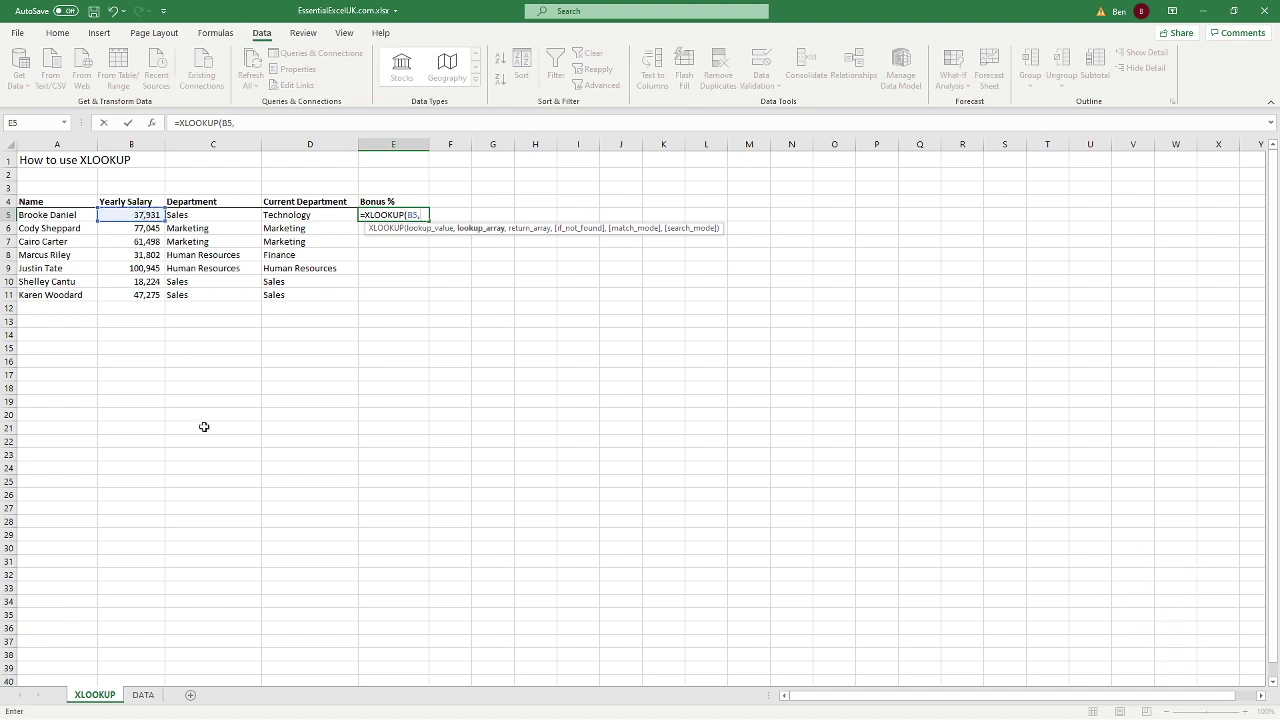
left_click(143, 694)
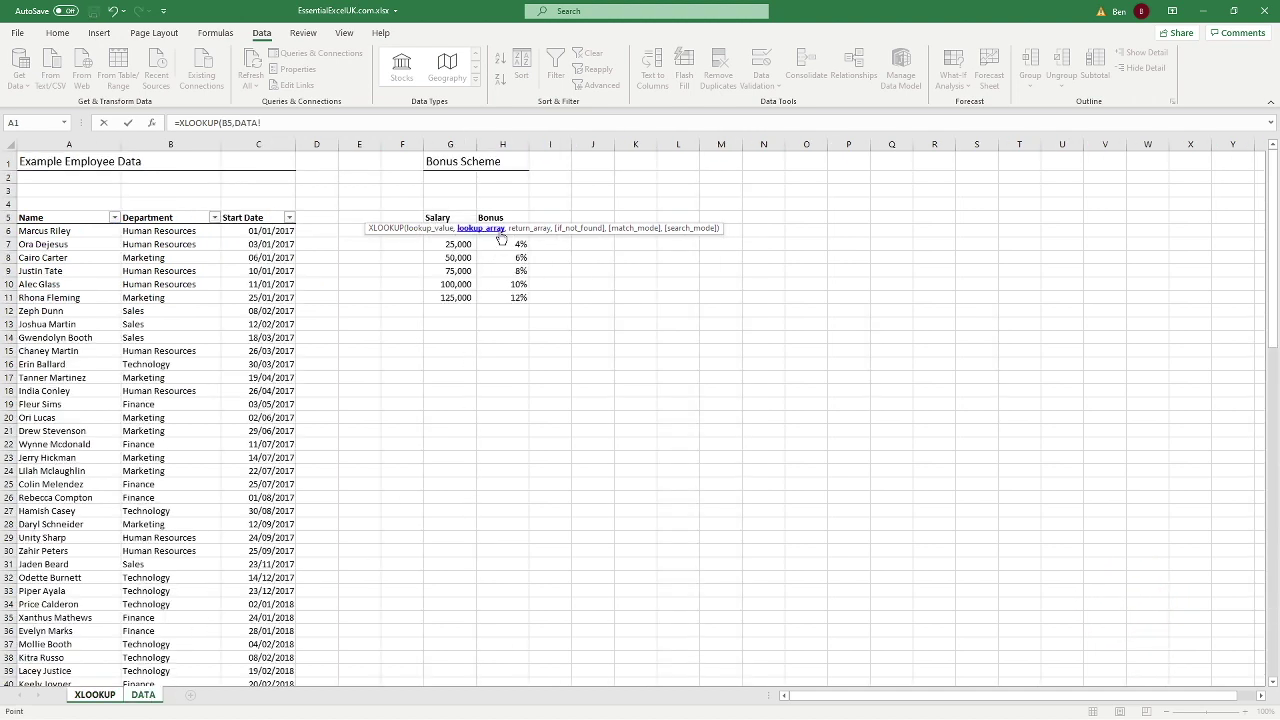
left_click_drag(510, 229, 662, 189)
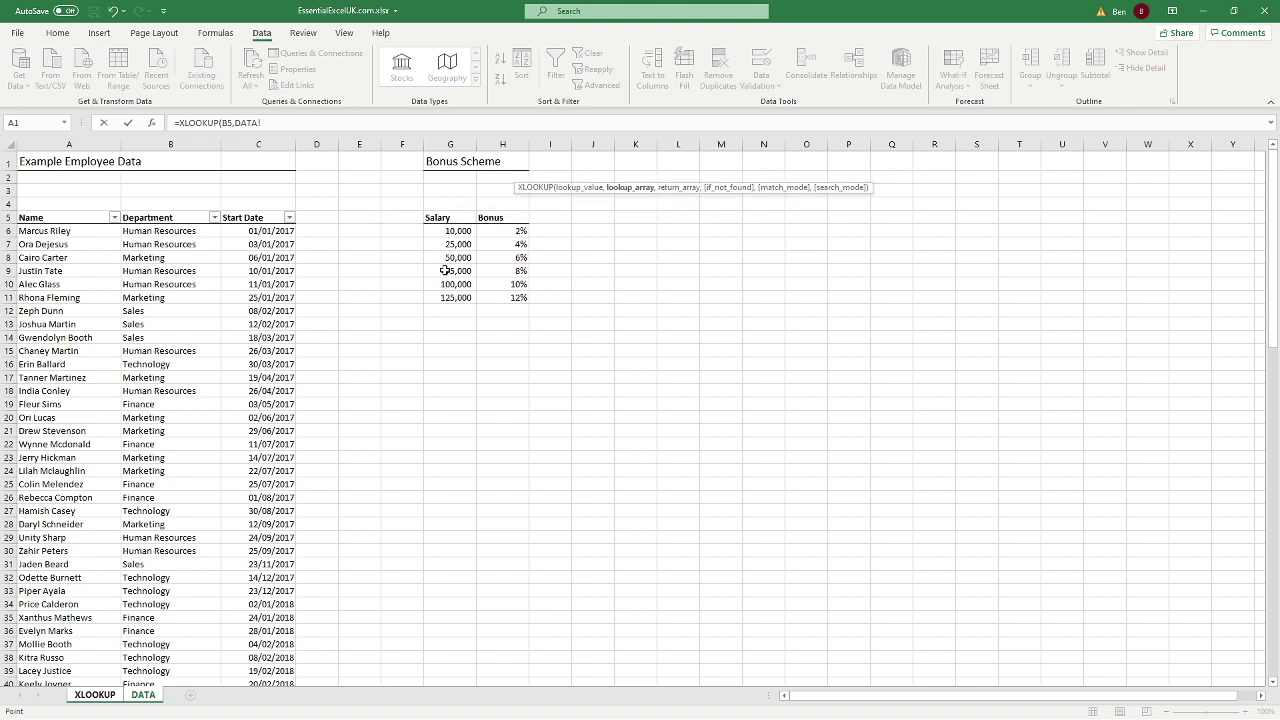
left_click_drag(456, 230, 456, 297)
key("F4")
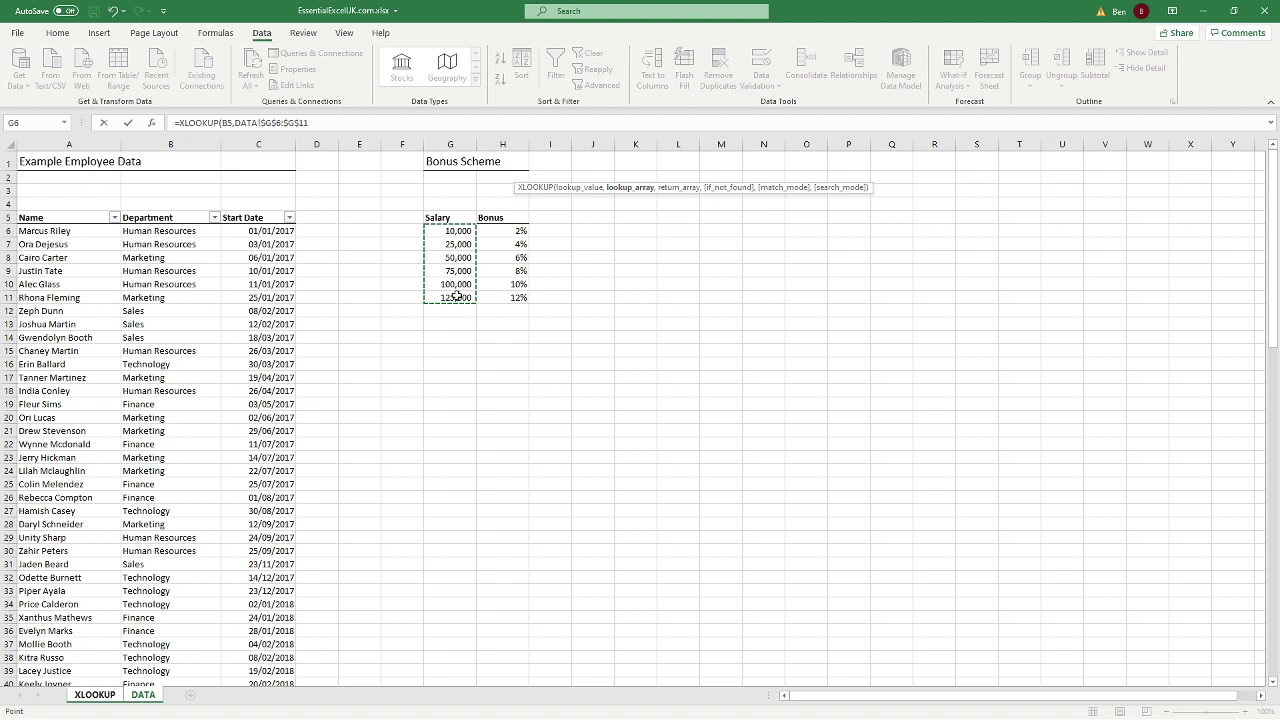
type(",")
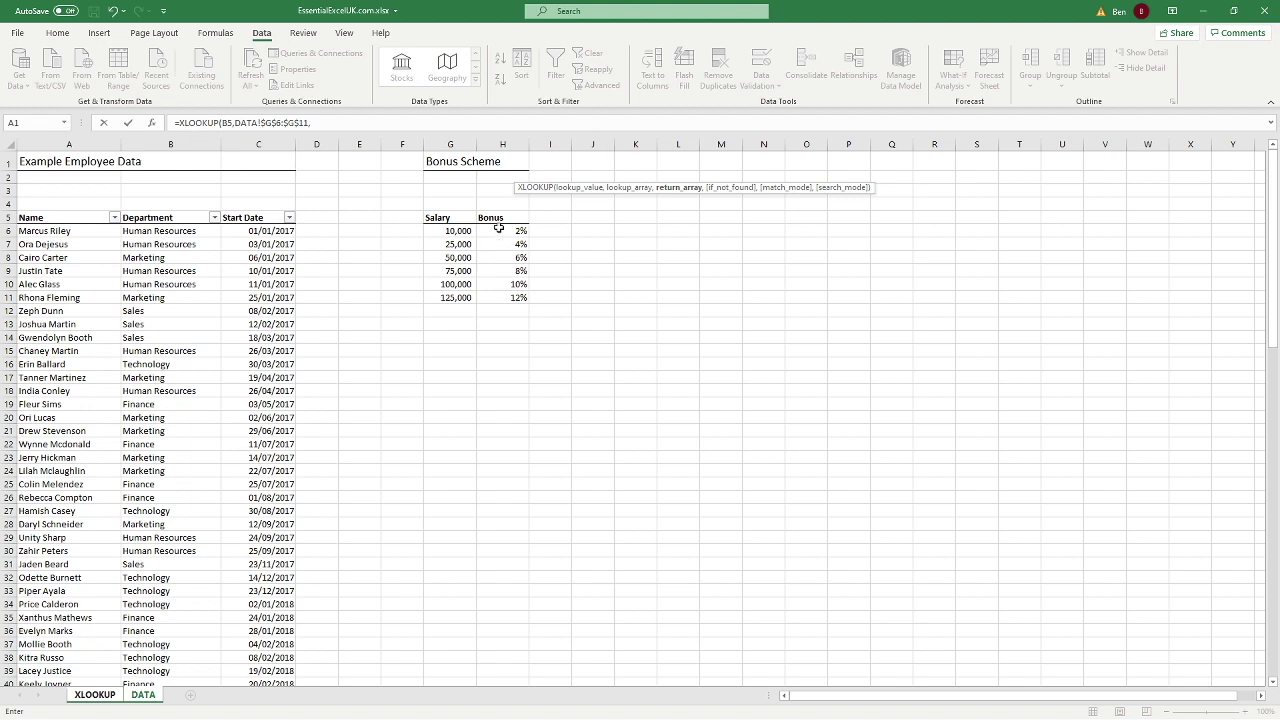
Step: Complete the E5 XLOOKUP with absolute return array DATA!$H$6:$H$11, if_not_found left empty, and match mode -1 (exact match or next smaller item)
left_click_drag(498, 230, 492, 298)
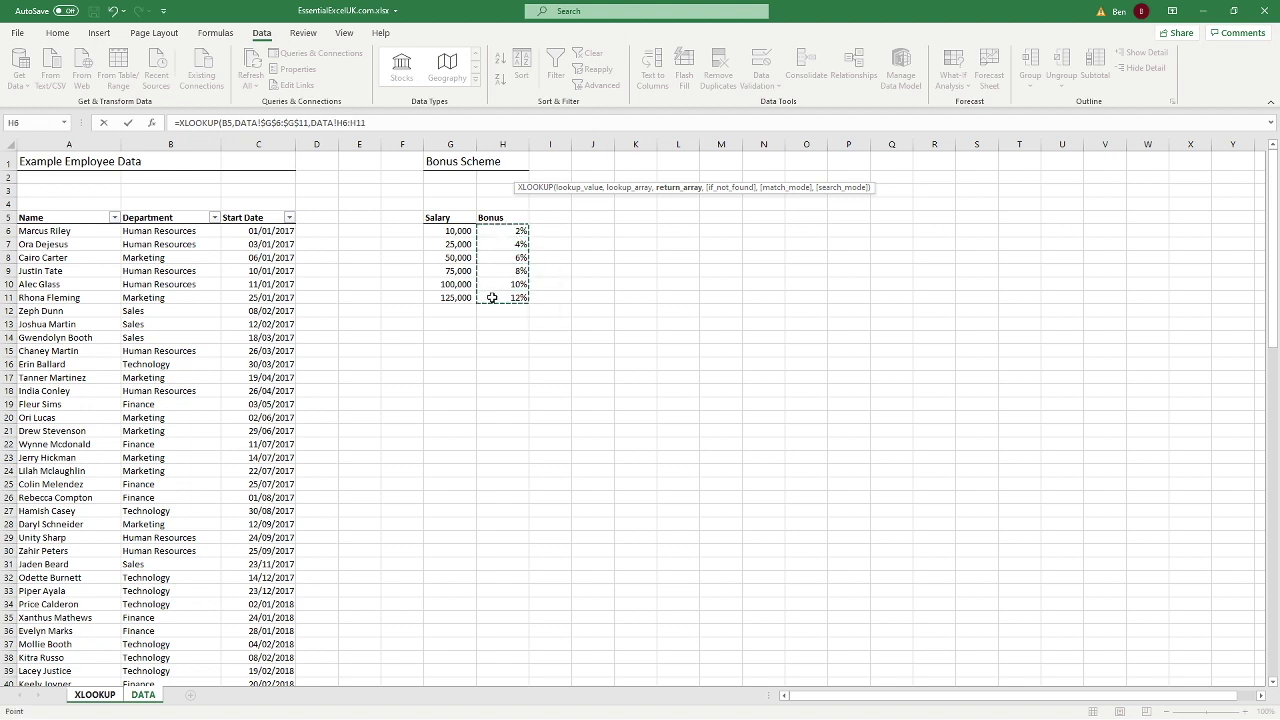
key("F4")
type(",")
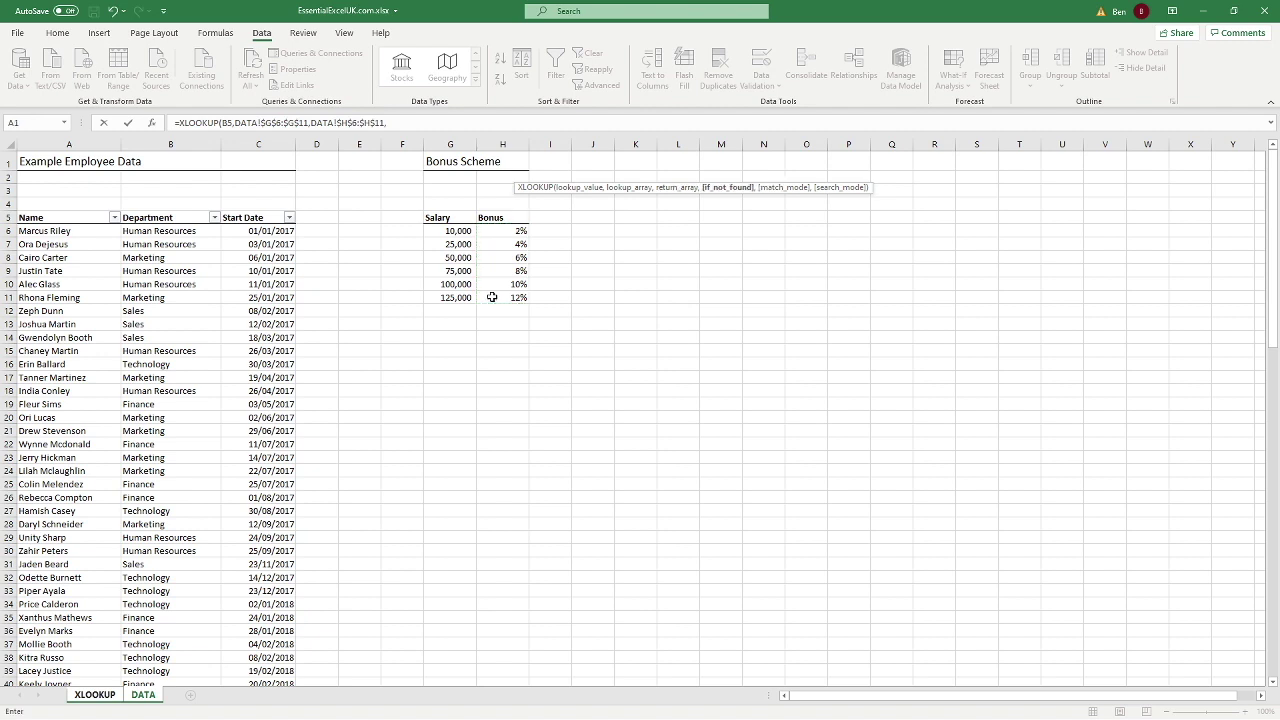
type(",")
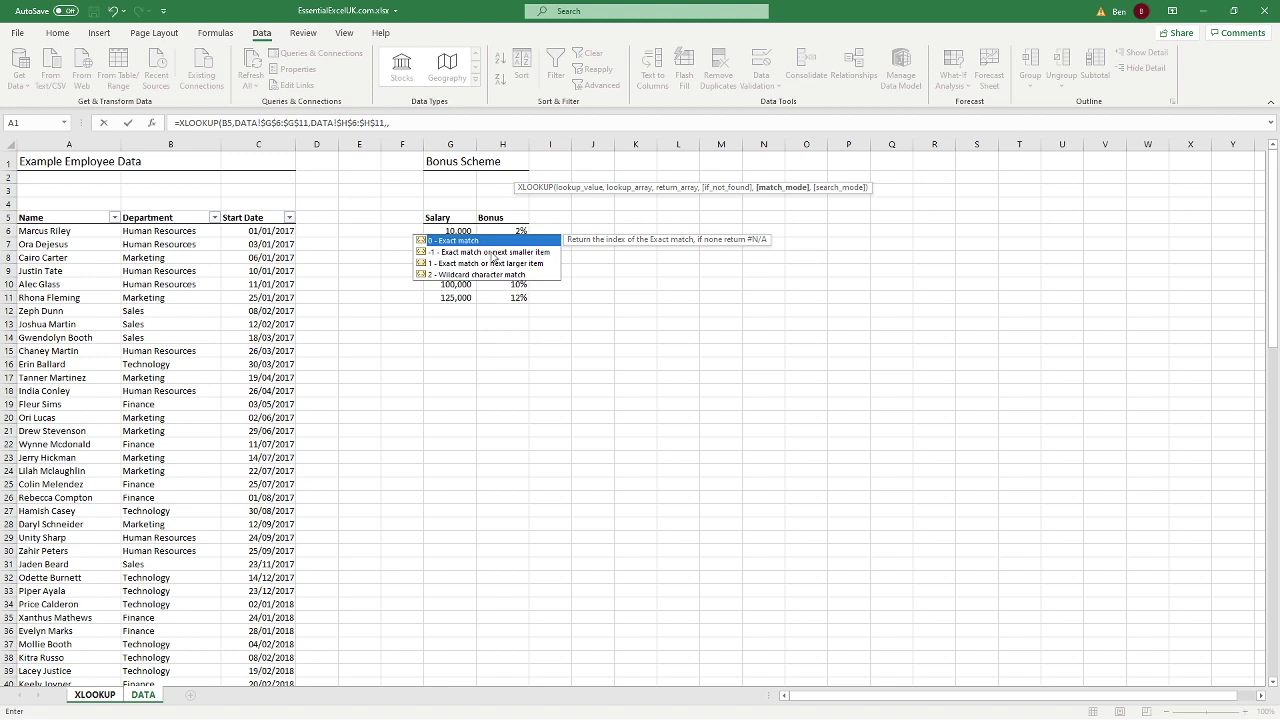
left_click(494, 256)
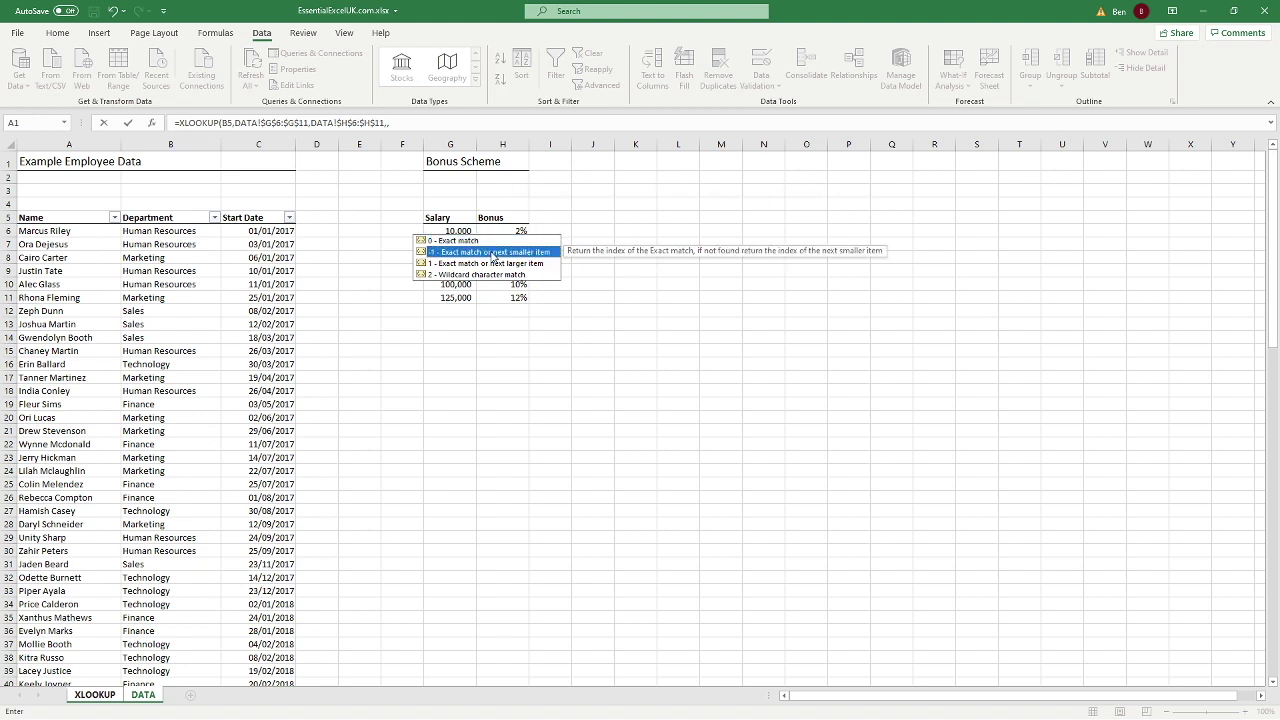
double_click(492, 253)
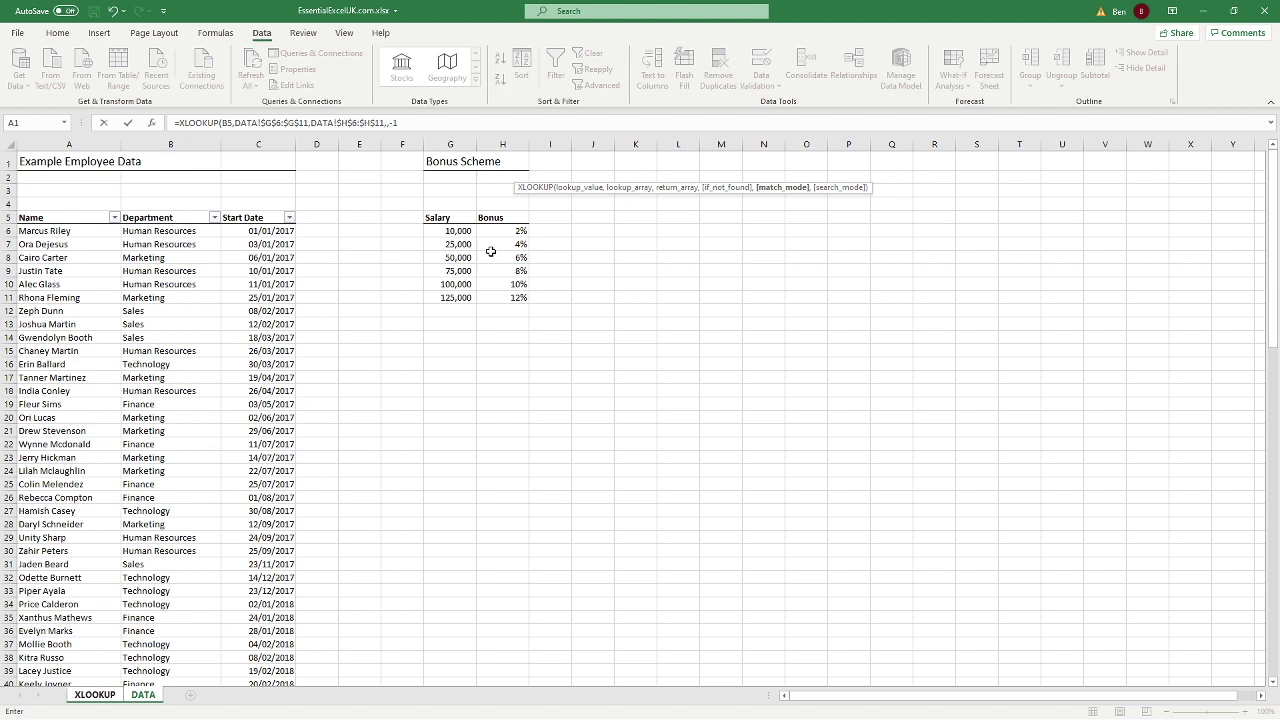
key("Return")
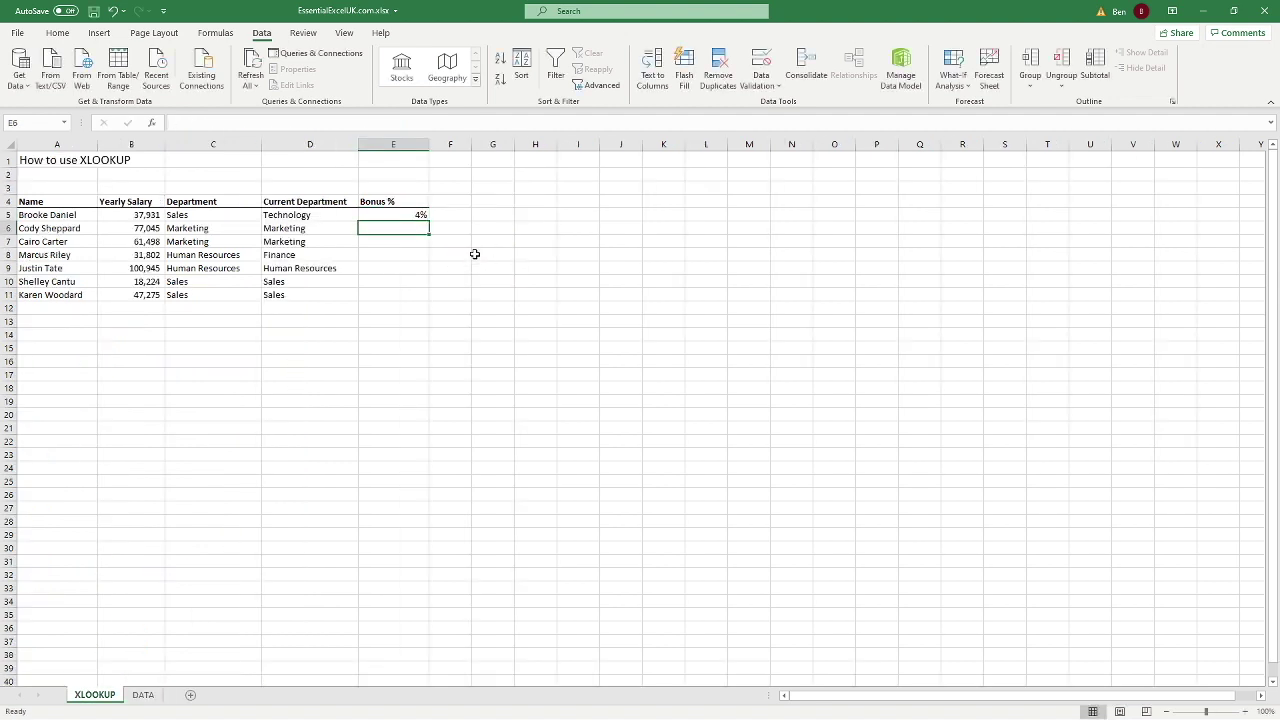
Step: Copy the bonus formula from E5 down to E11 and narrow the Bonus % column slightly
left_click(420, 215)
double_click(428, 220)
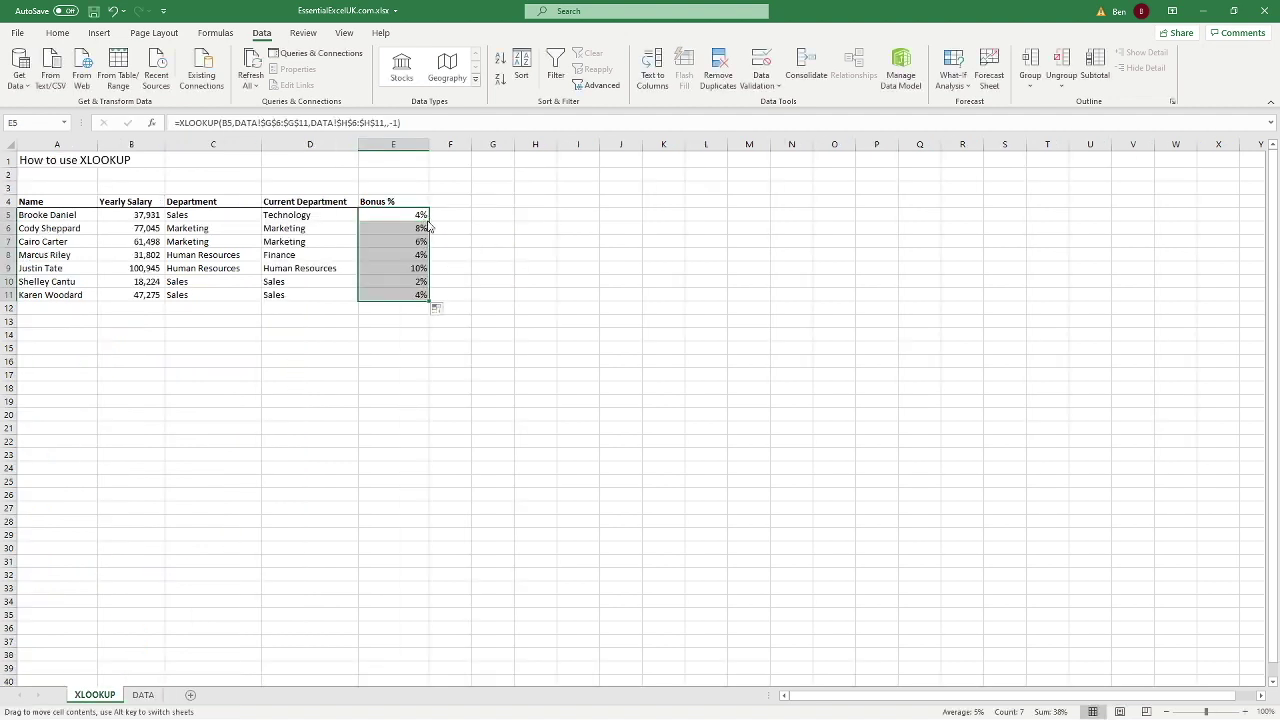
double_click(451, 241)
left_click(464, 292)
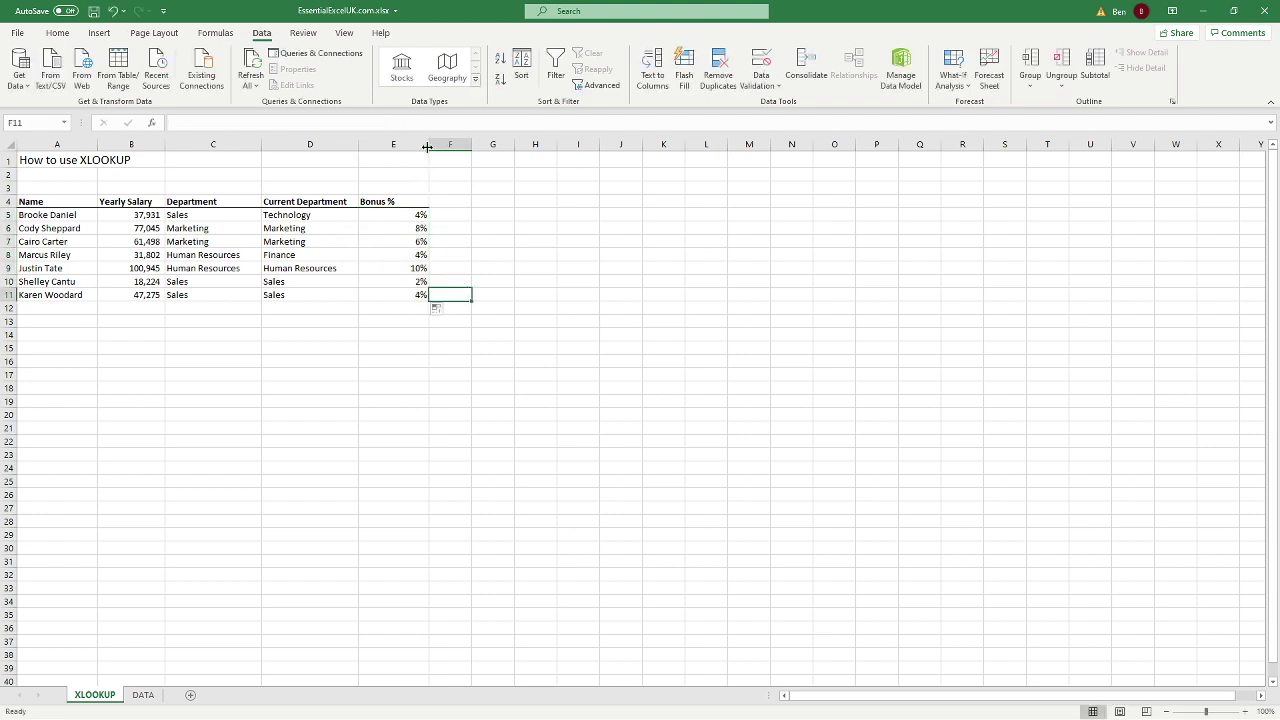
left_click_drag(430, 145, 421, 145)
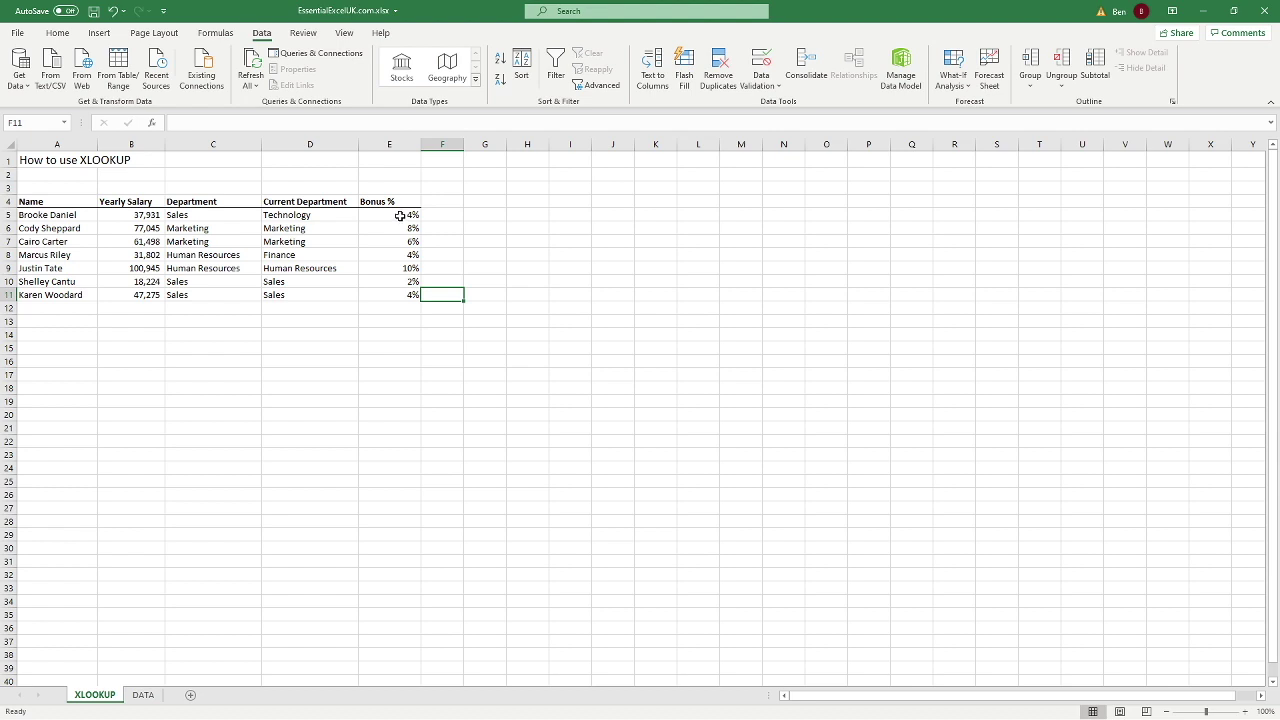
Step: Check the row 6 salary and bonus against the 75,000 and 100,000 bands of the Bonus Scheme on the DATA sheet
left_click(81, 230)
left_click(118, 228)
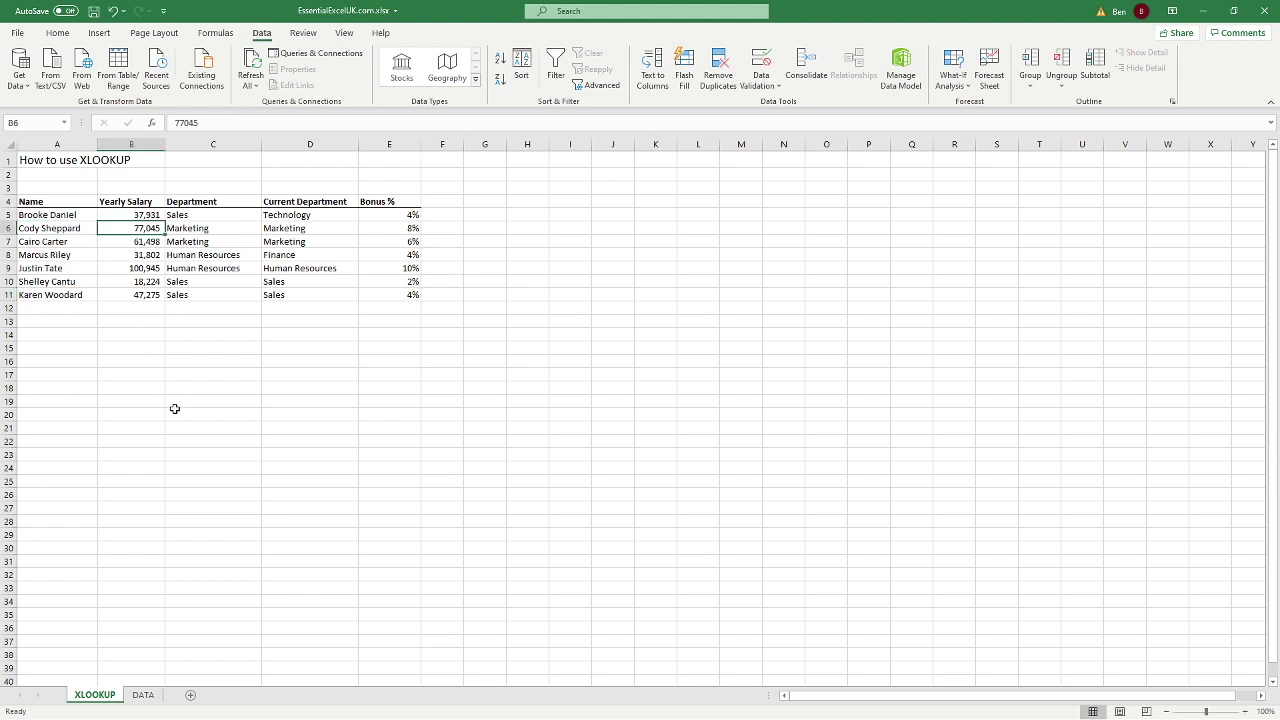
left_click(143, 695)
left_click(555, 375)
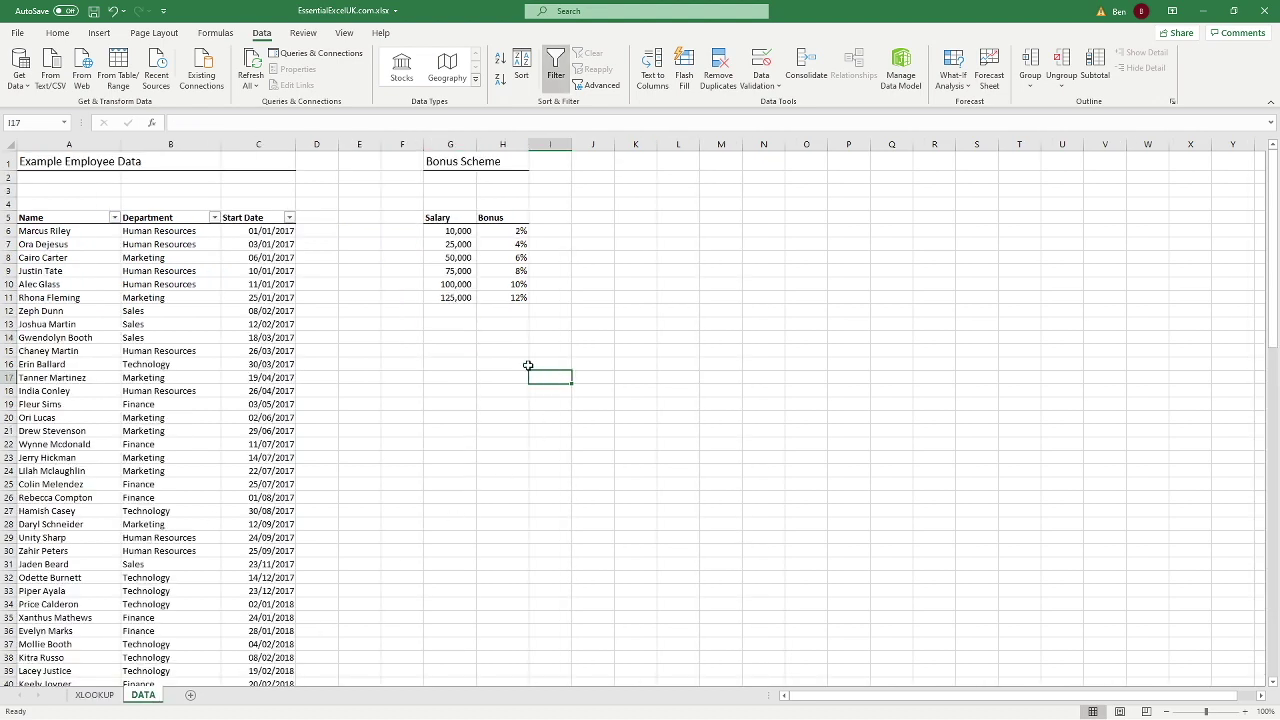
left_click(462, 272)
left_click_drag(462, 272, 464, 285)
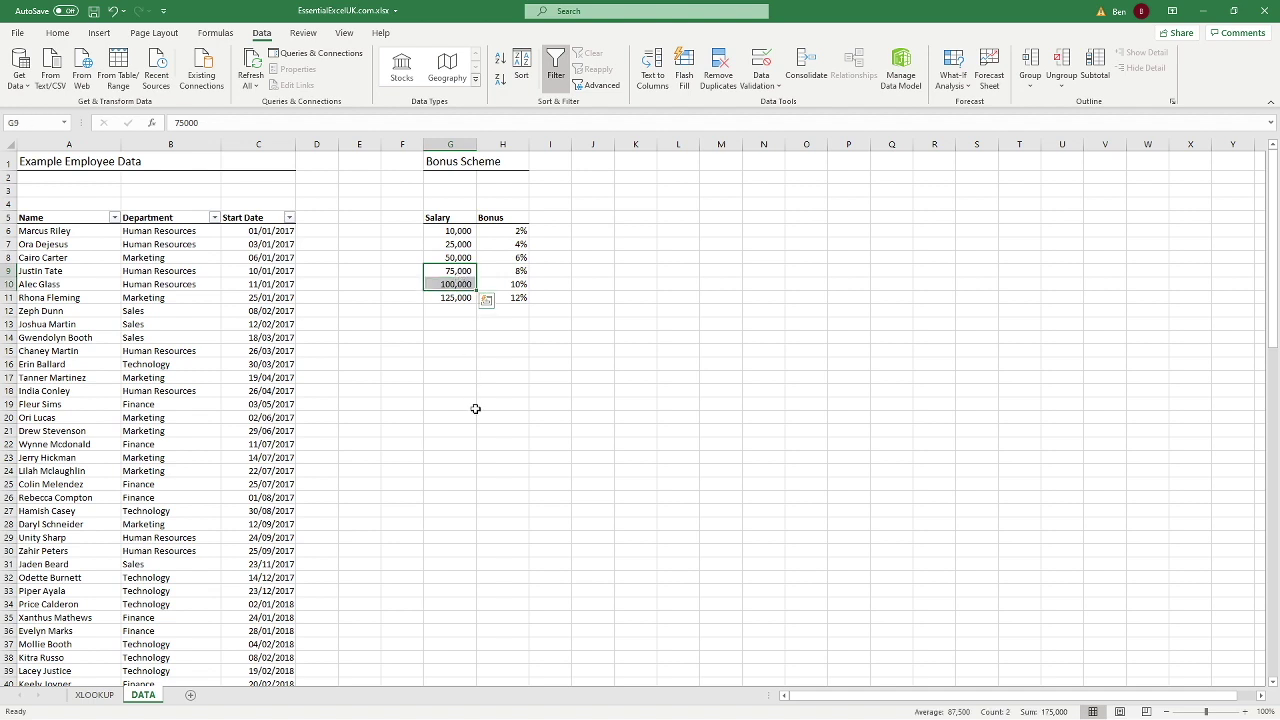
left_click(451, 270)
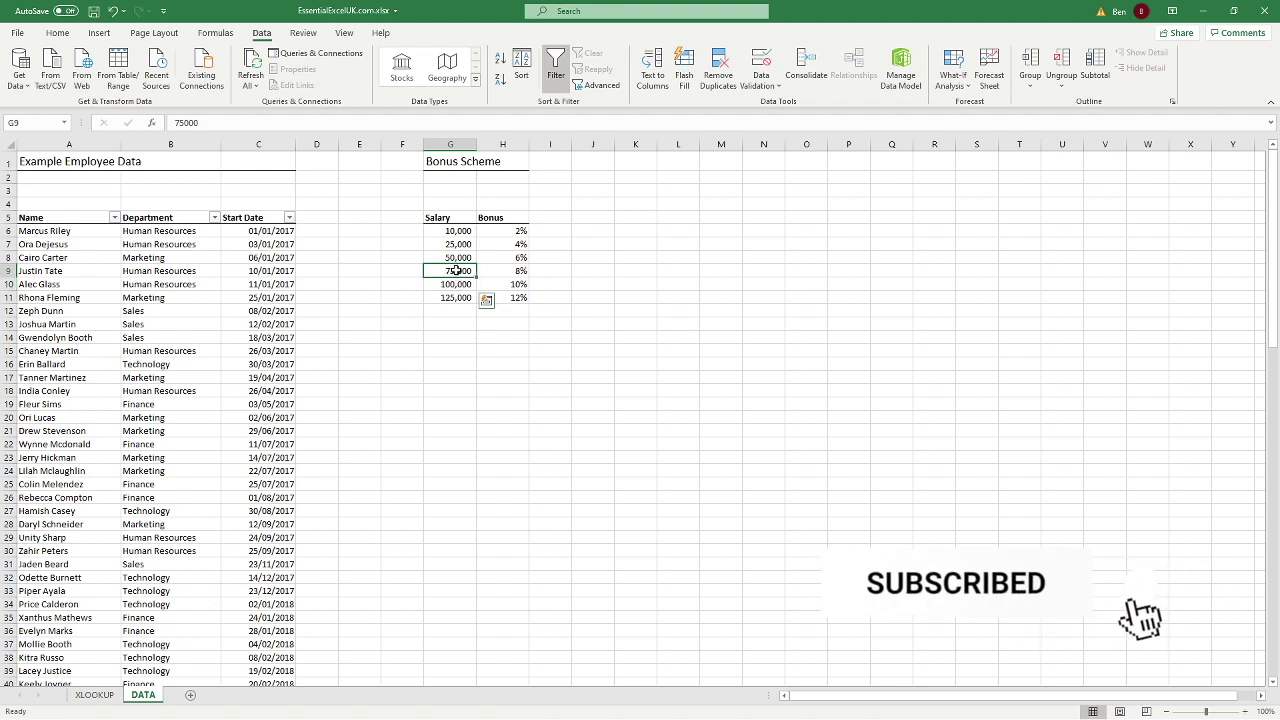
left_click_drag(451, 270, 524, 270)
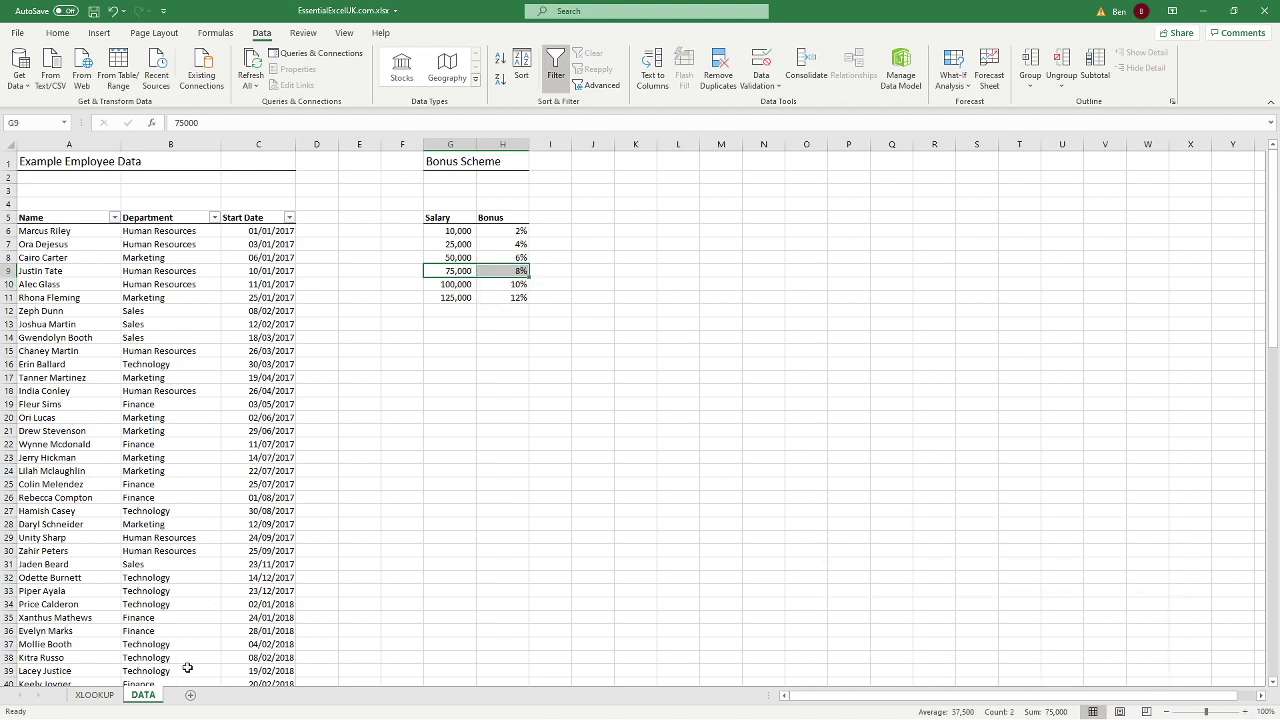
left_click(110, 694)
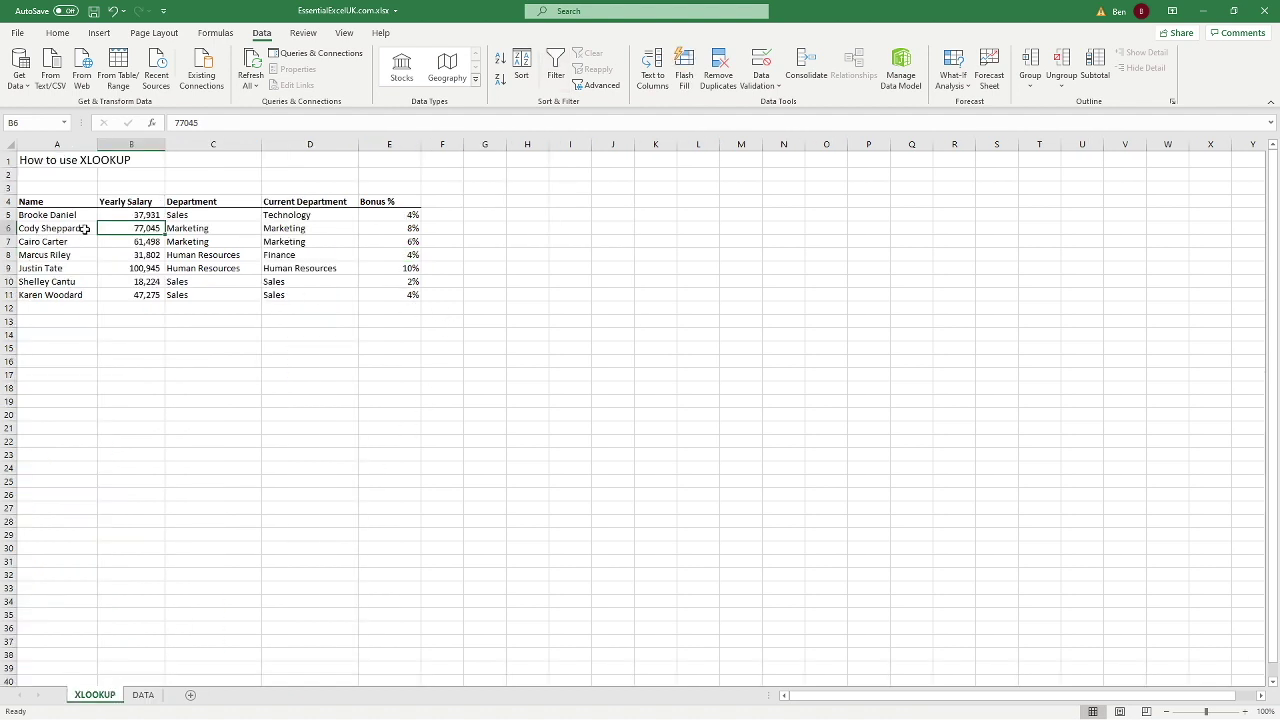
left_click_drag(66, 226, 406, 229)
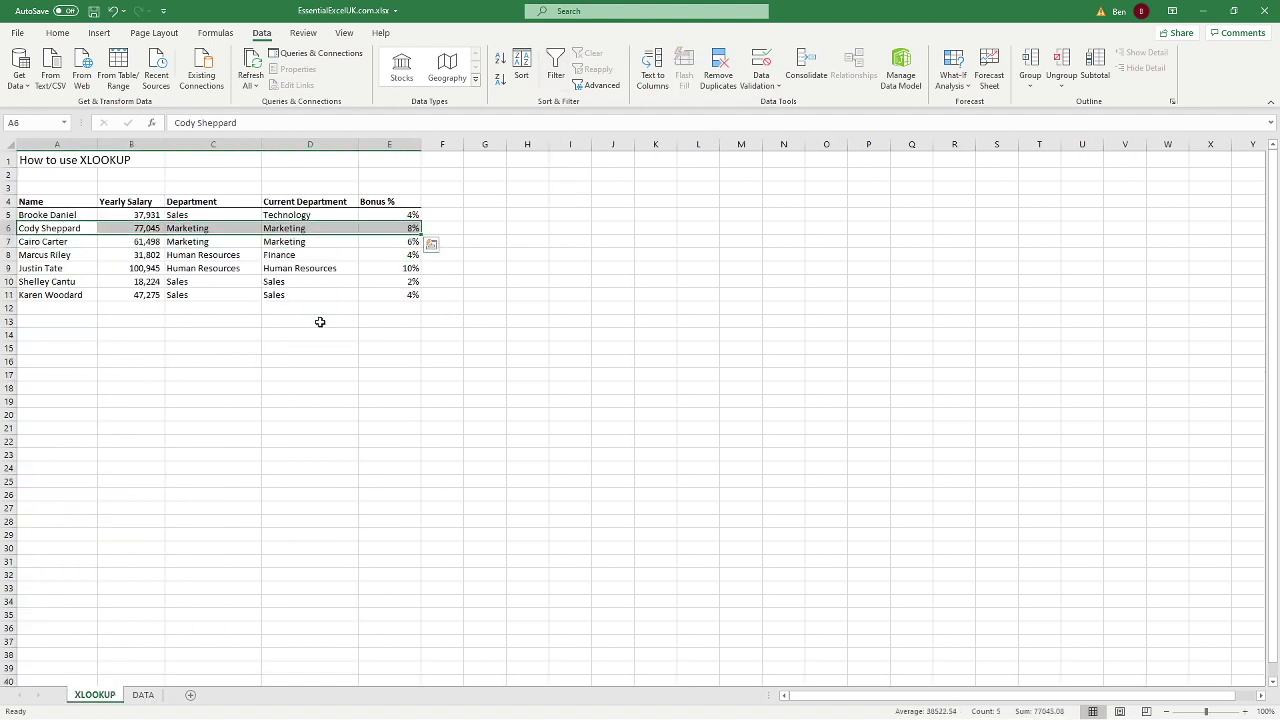
Step: Check the row 9 salary and bonus against the 100,000 band on the DATA sheet, and return to the XLOOKUP sheet
left_click(72, 271)
left_click_drag(72, 271, 412, 275)
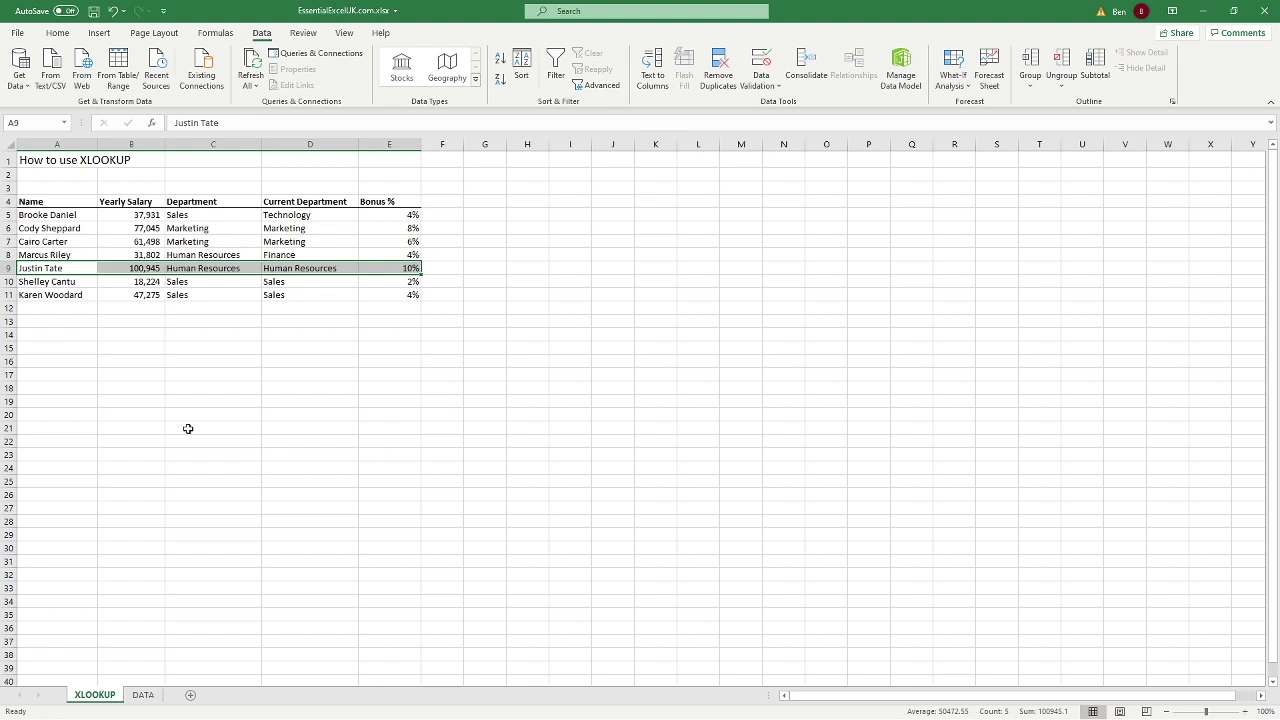
left_click(142, 695)
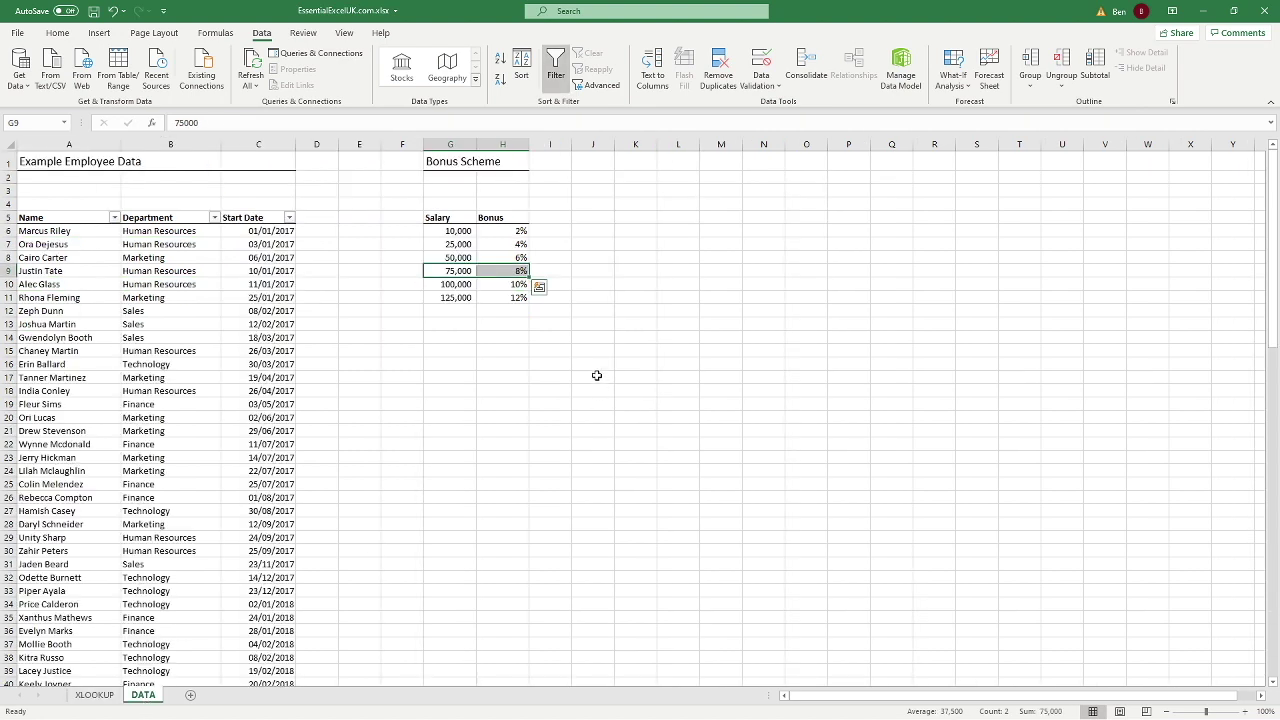
left_click(457, 284)
left_click_drag(457, 284, 507, 284)
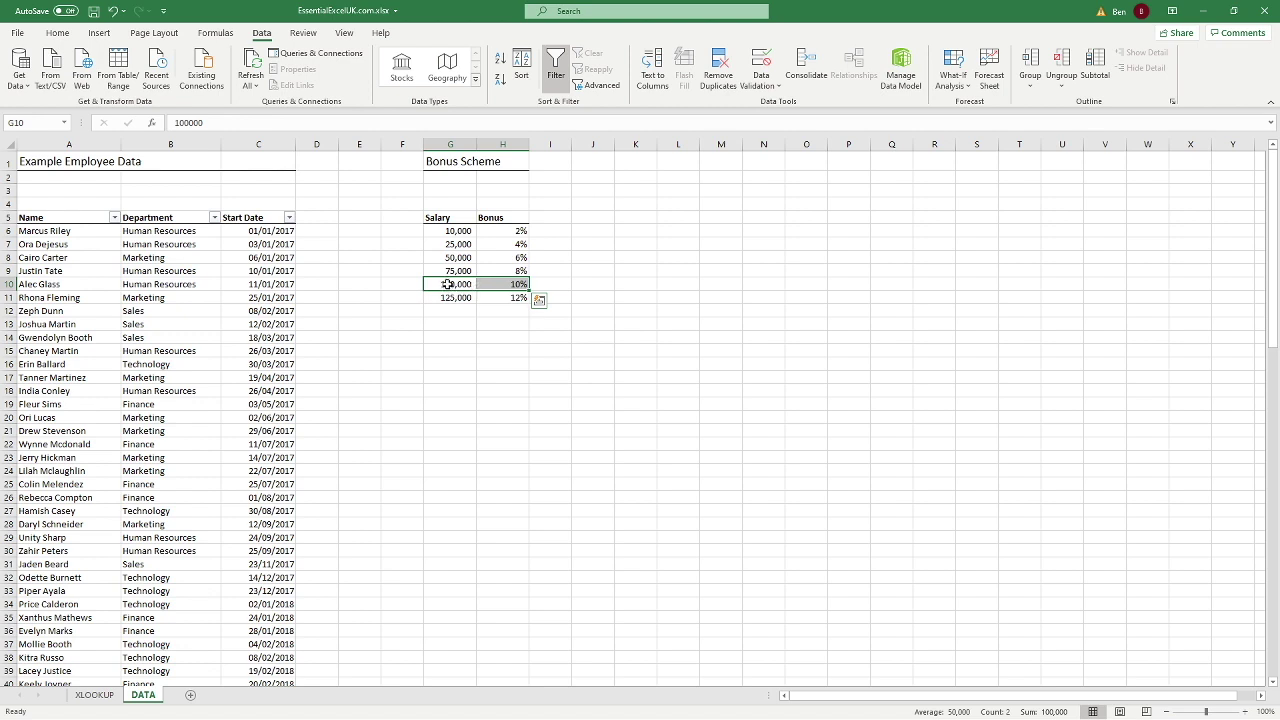
left_click_drag(457, 286, 510, 285)
left_click(94, 694)
left_click(388, 360)
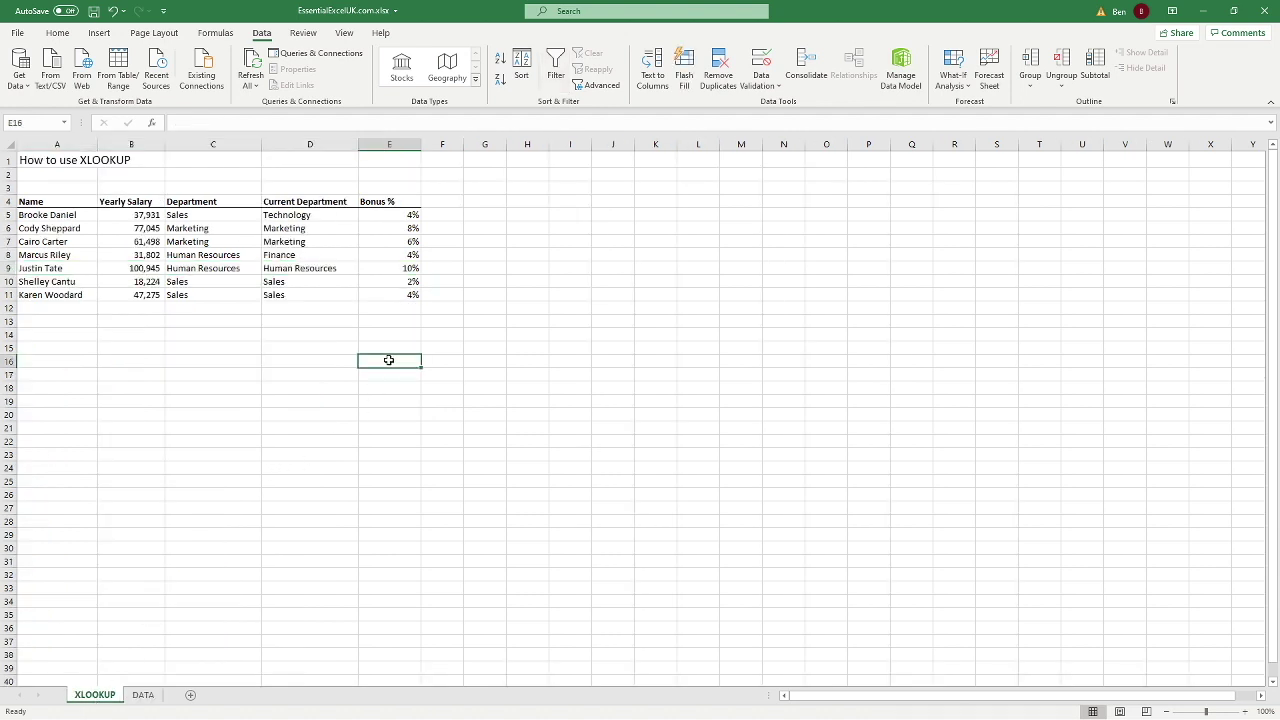